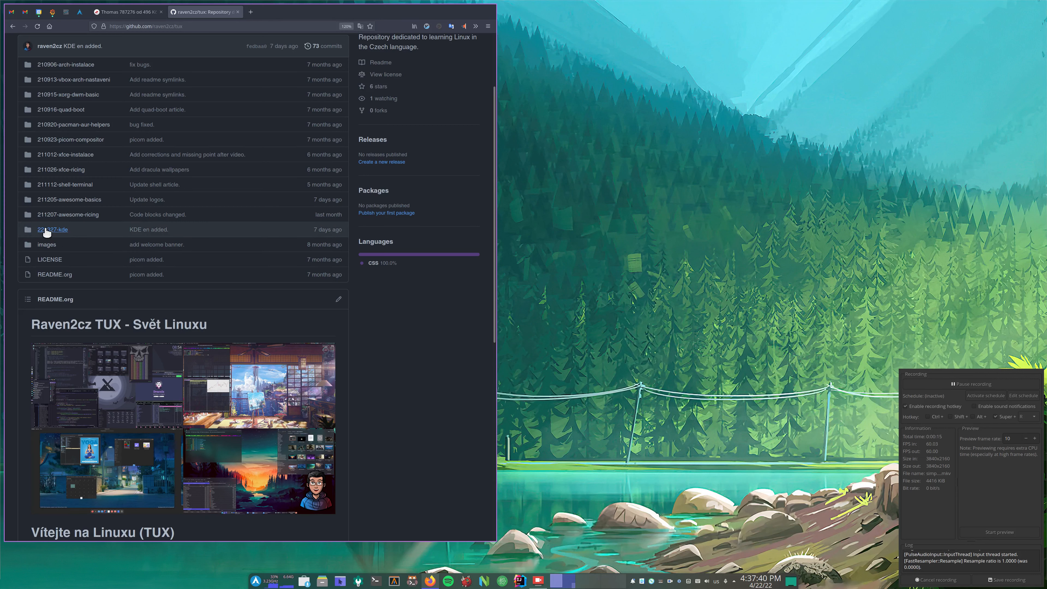
Open the repository's 220327-kde folder and go to the English variant of its KDE Plasma document
click(66, 235)
scroll(240, 363, down, 10)
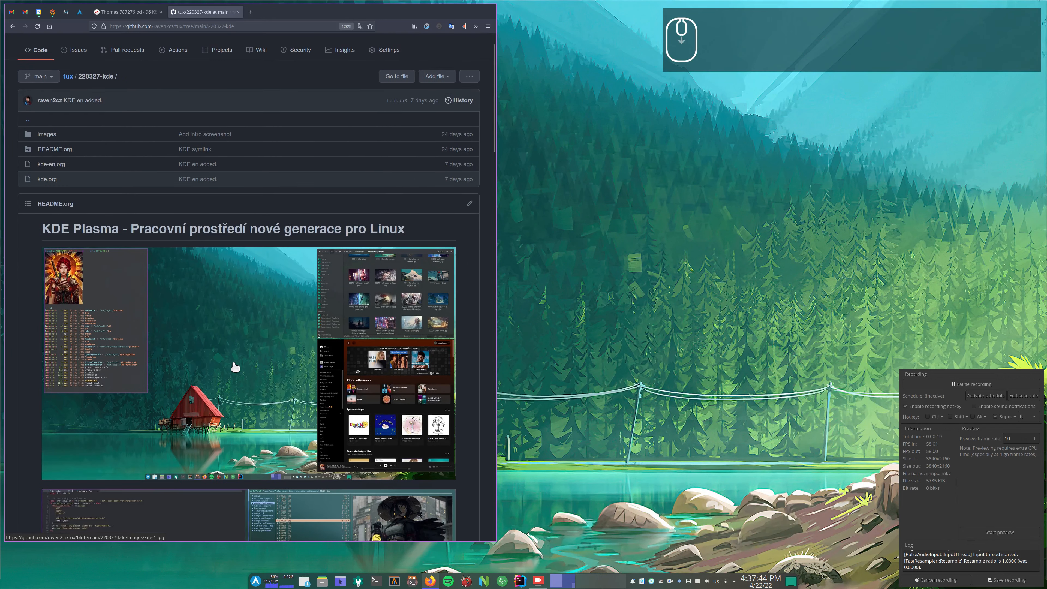
scroll(243, 357, down, 2)
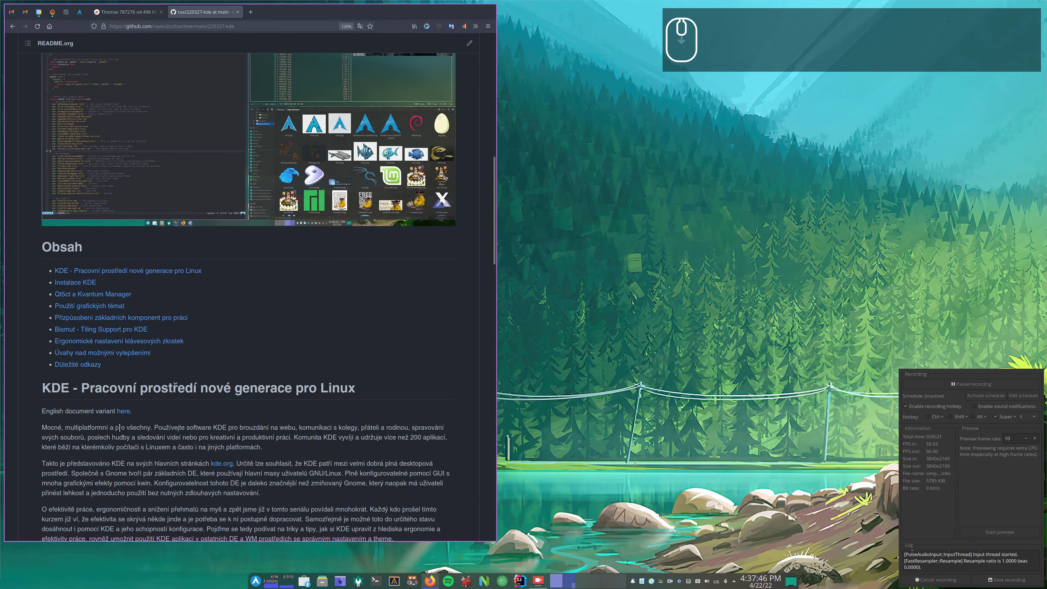
click(124, 412)
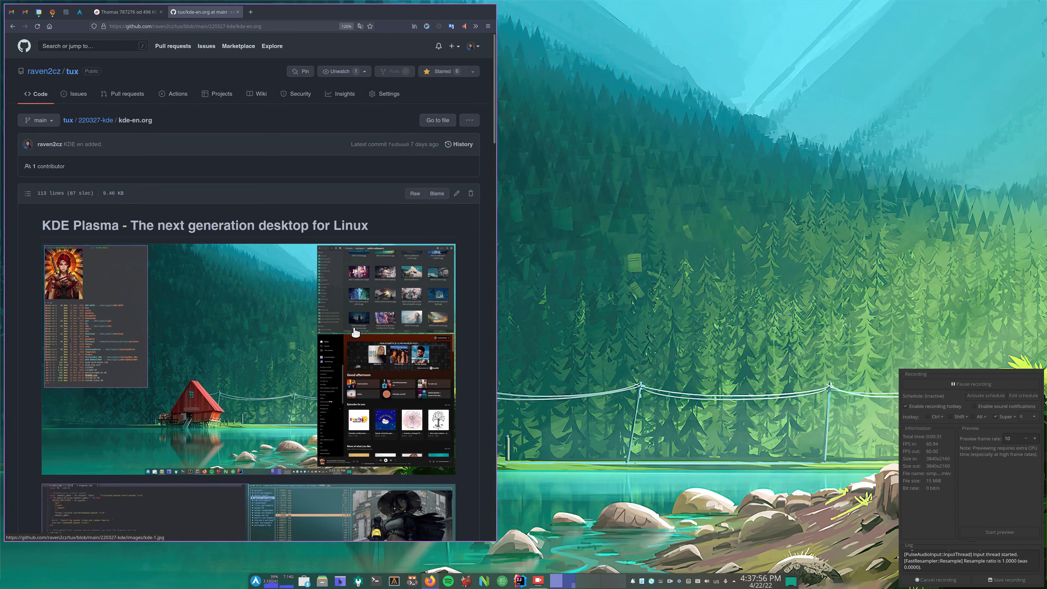
Read the English KDE document from its preview images through the contents list and introduction to the KDE Installation section
scroll(354, 332, down, 1)
scroll(354, 332, down, 2)
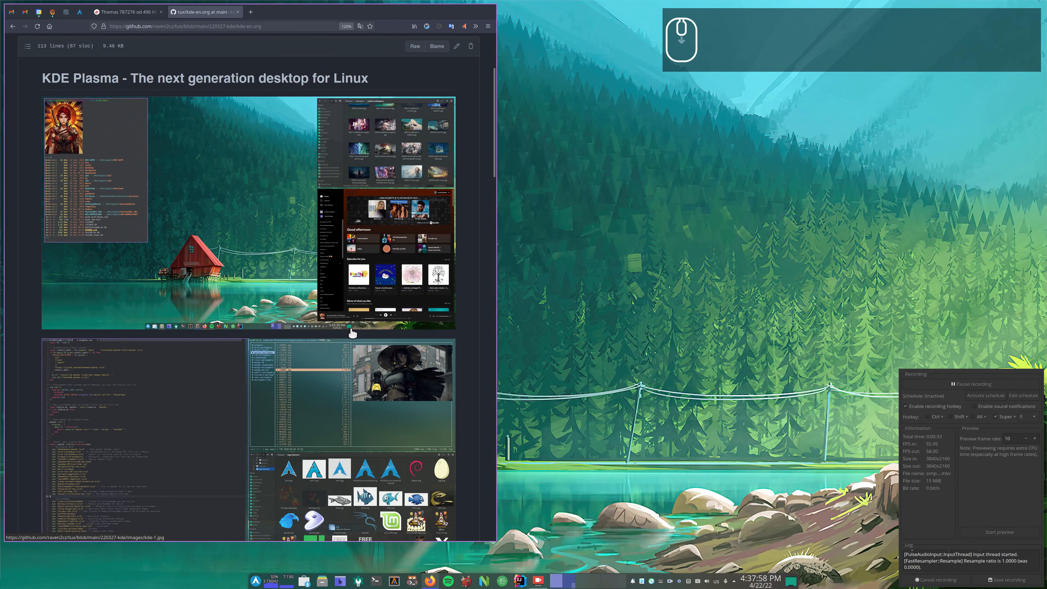
scroll(376, 403, down, 1)
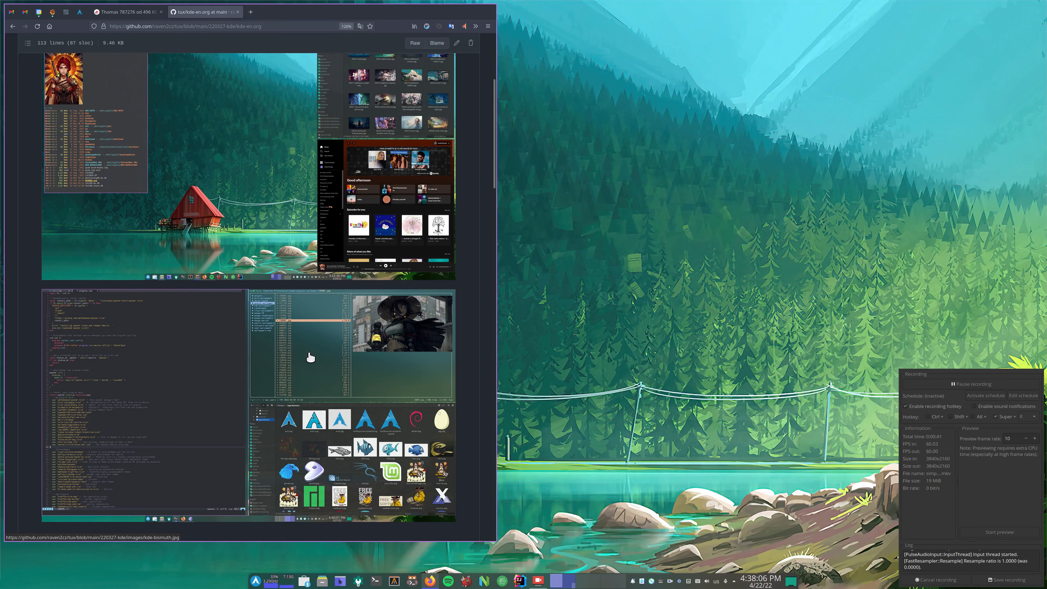
scroll(310, 357, down, 10)
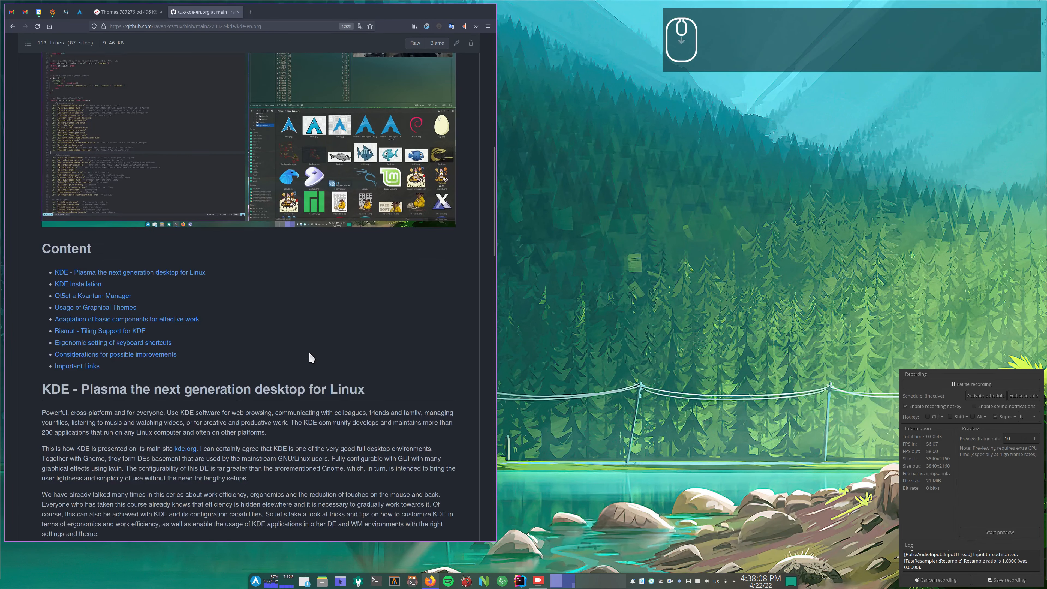
scroll(309, 352, down, 2)
scroll(309, 352, up, 3)
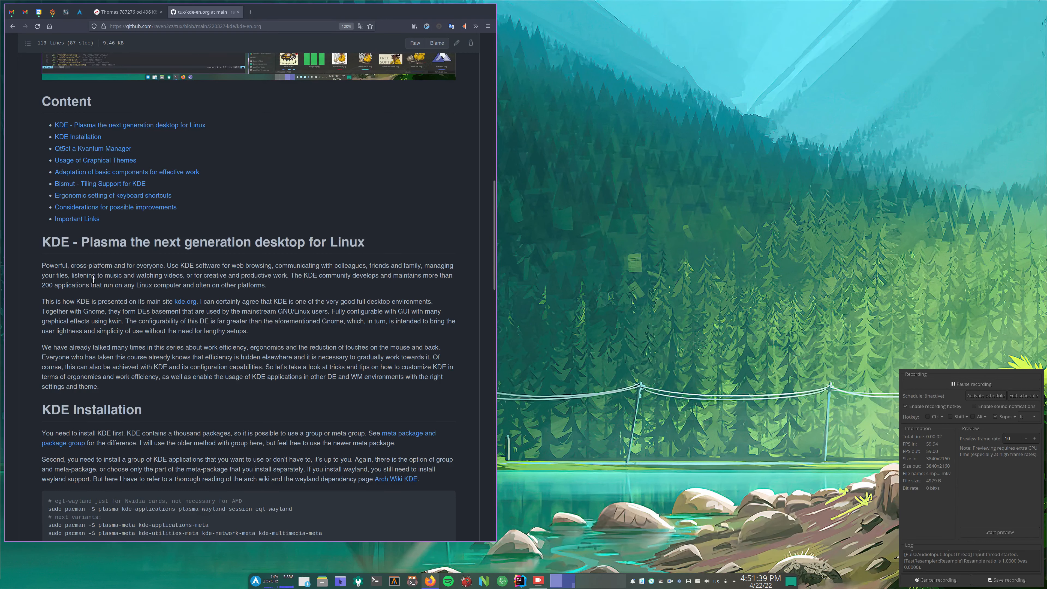
drag(42, 268, 199, 409)
click(198, 410)
scroll(192, 385, down, 3)
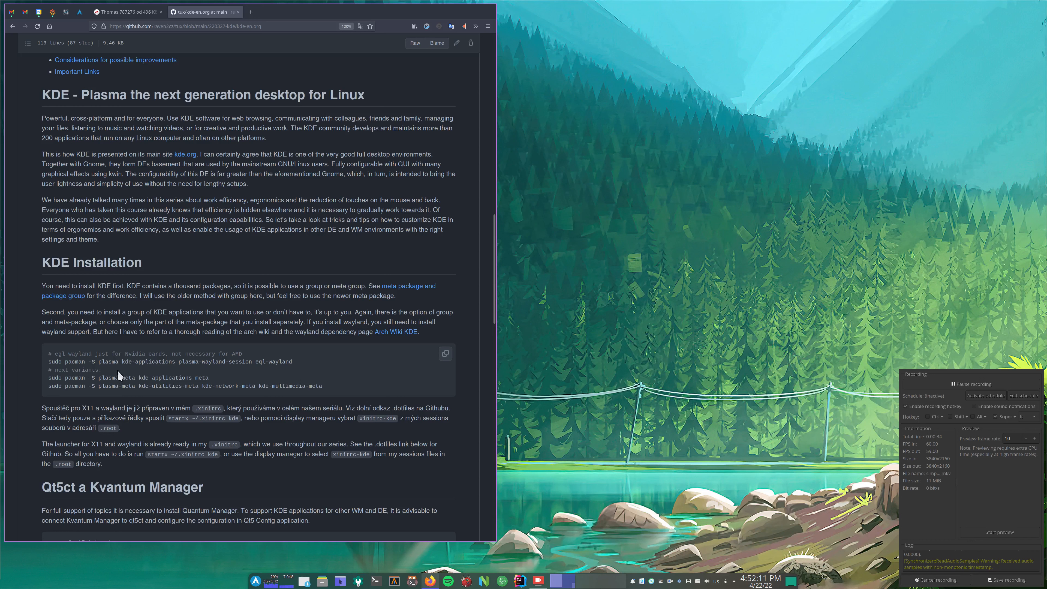
Highlight the package names in the pacman commands under KDE Installation, covering the plasma group and the plasma-meta variants
drag(98, 362, 178, 364)
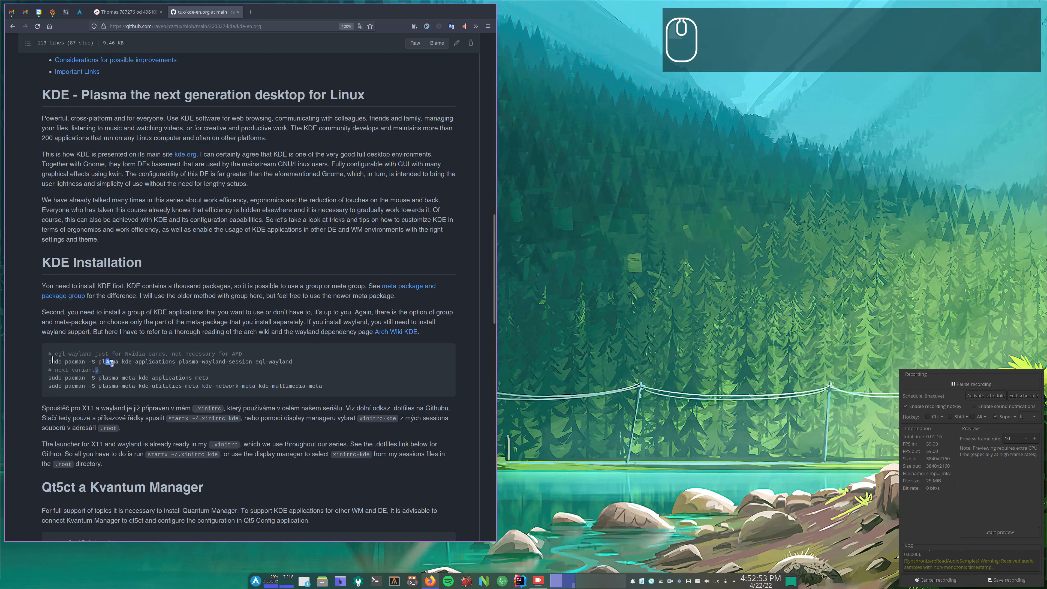
triple_click(350, 365)
click(349, 368)
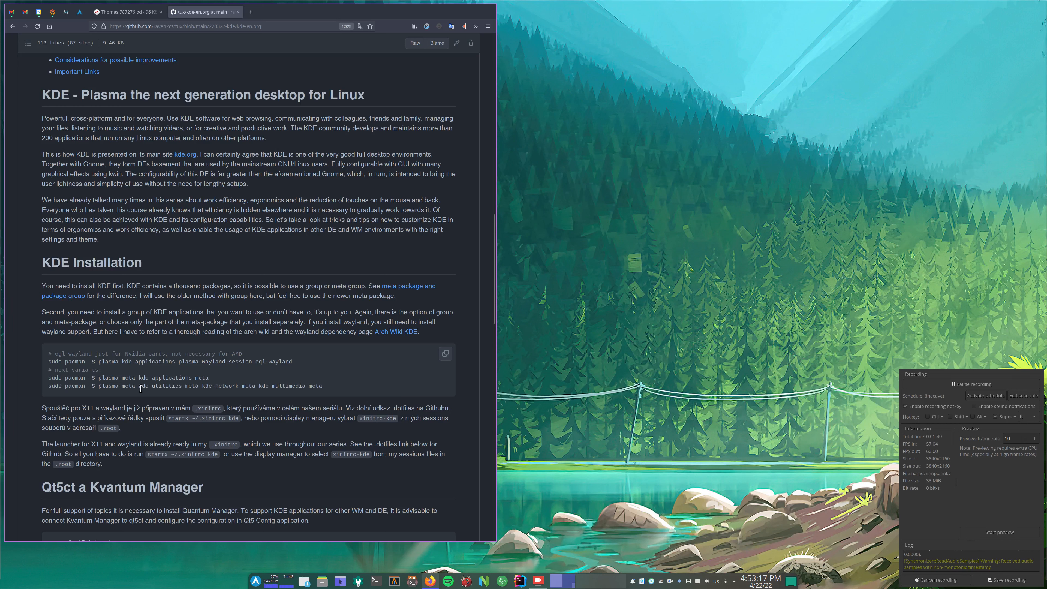
drag(99, 378, 135, 378)
click(209, 379)
drag(138, 378, 216, 378)
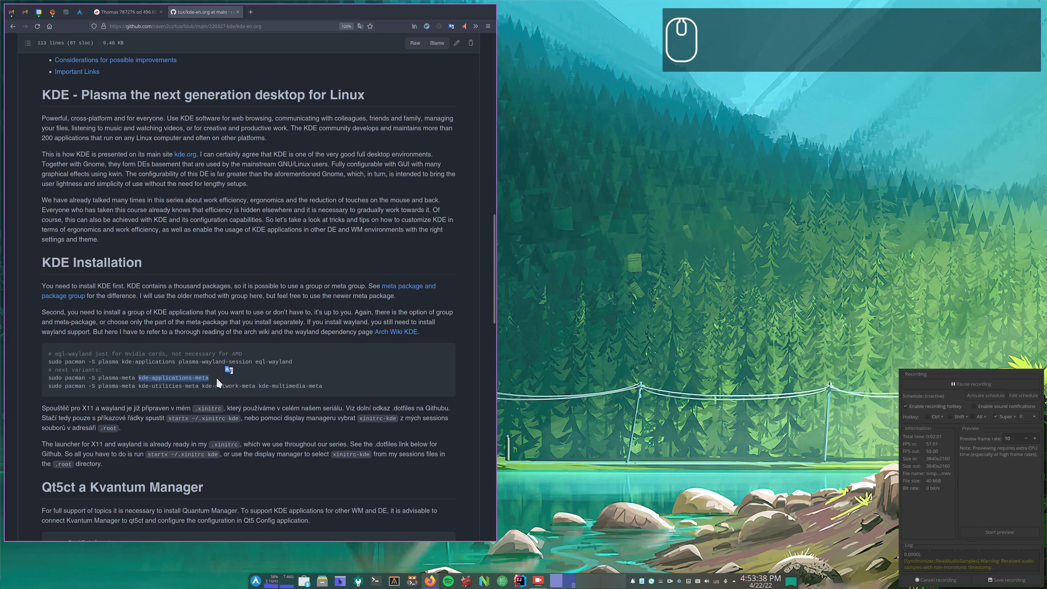
drag(139, 386, 340, 390)
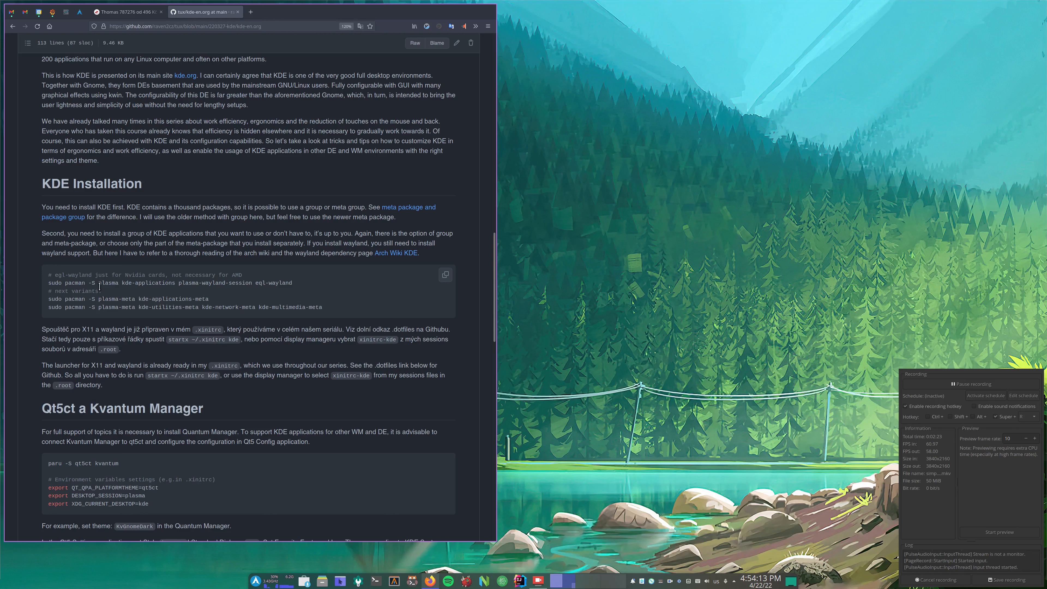
Highlight all packages of the first pacman command and separately its plasma-wayland-session and egl-wayland packages
drag(98, 285, 317, 289)
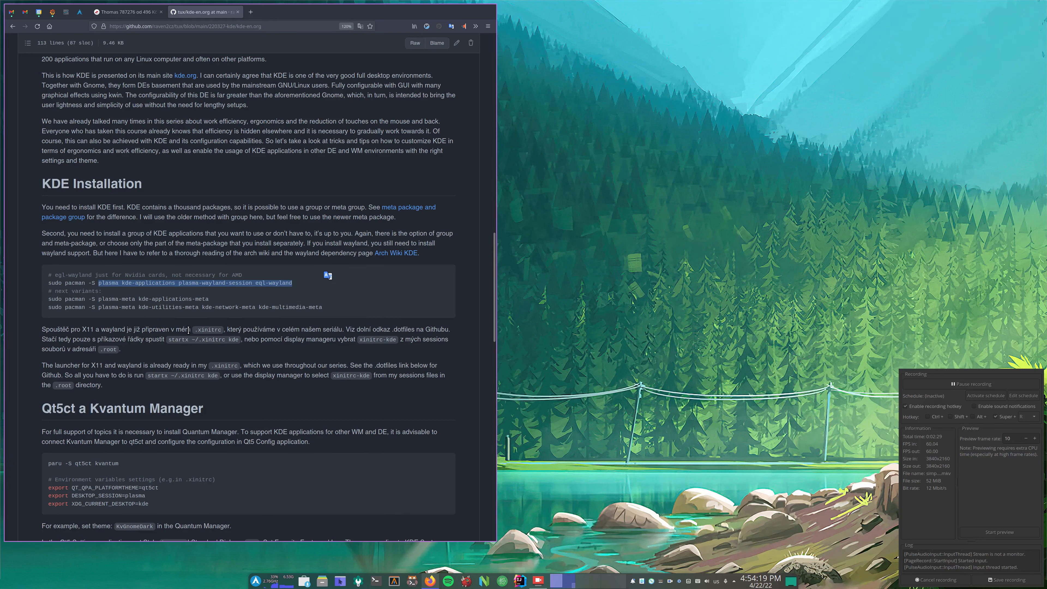
click(185, 293)
drag(178, 285, 299, 288)
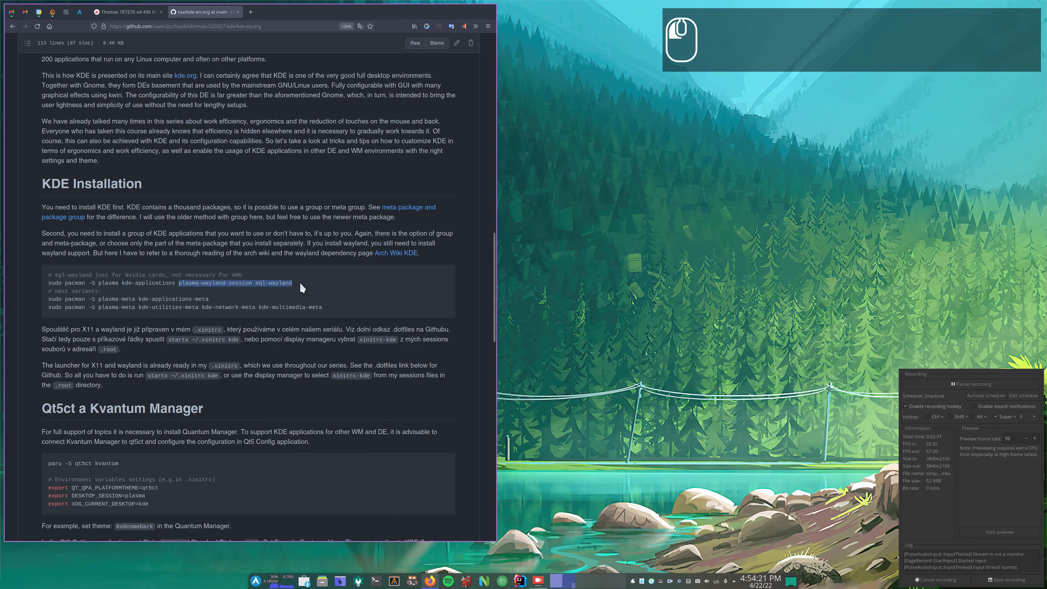
key(super+r)
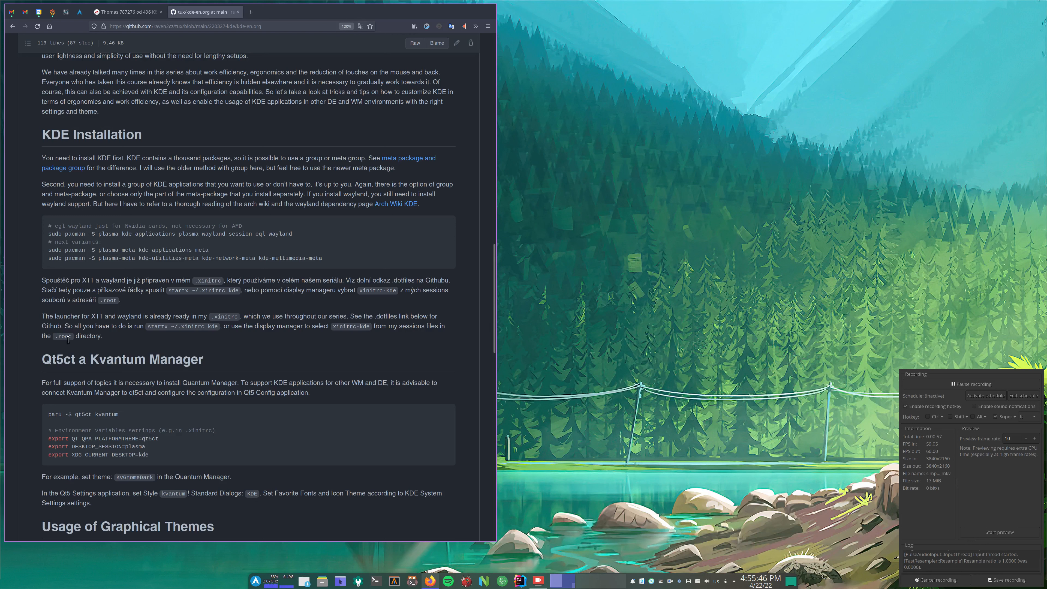
Highlight the .root directory, the startx ~/.xinitrc kde command and the xinitrc-kde session name in the English launcher paragraph
drag(55, 338, 140, 341)
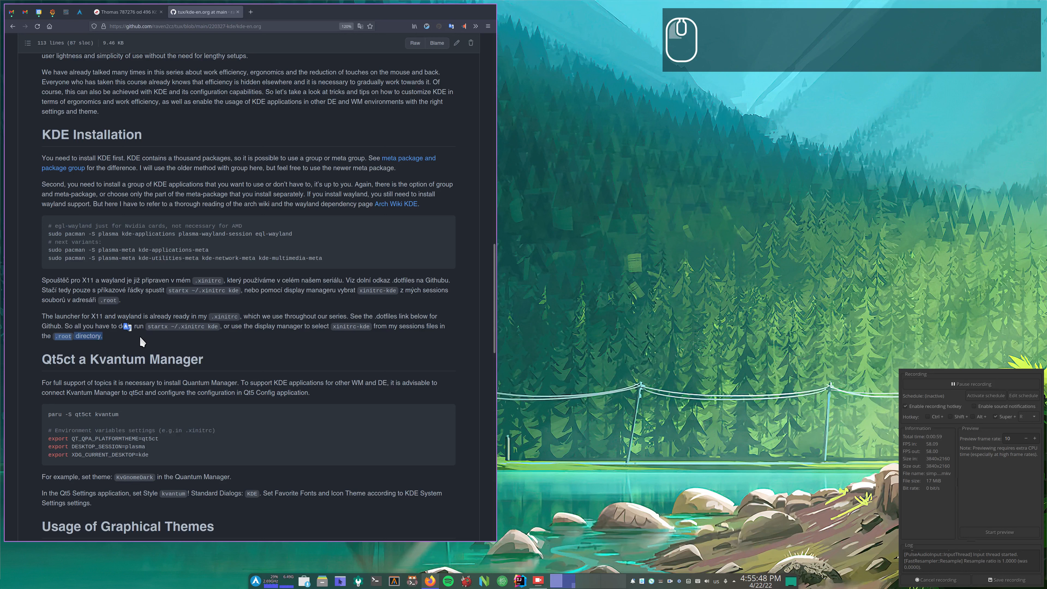
click(141, 341)
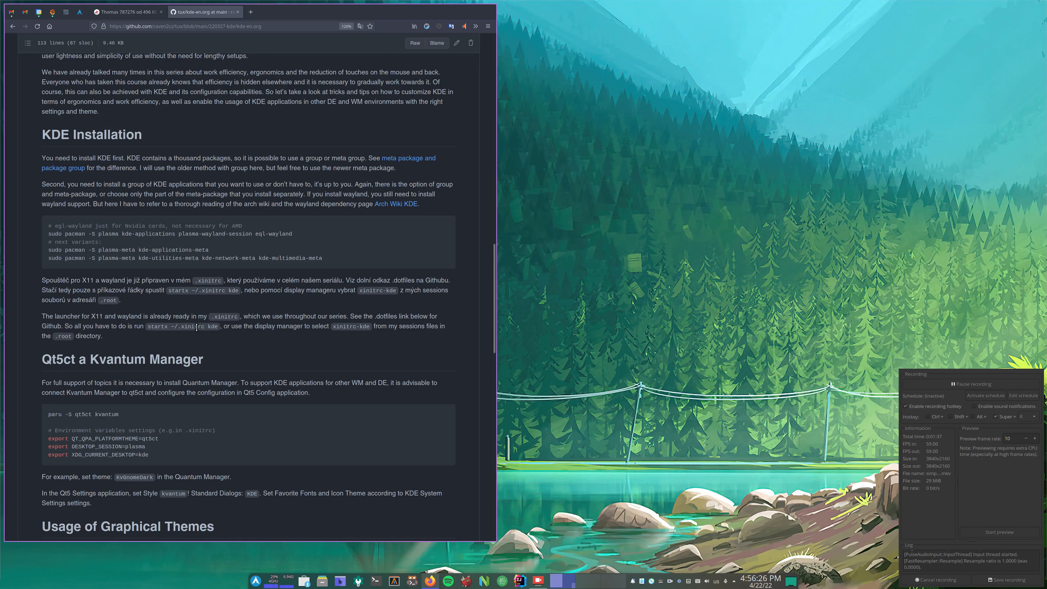
drag(148, 326, 217, 325)
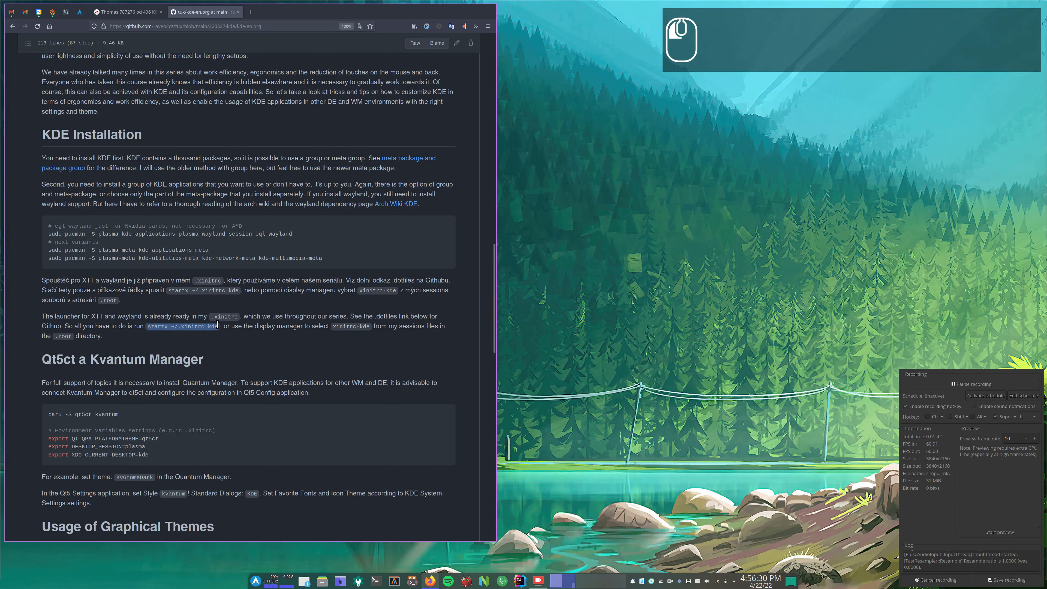
drag(333, 326, 374, 327)
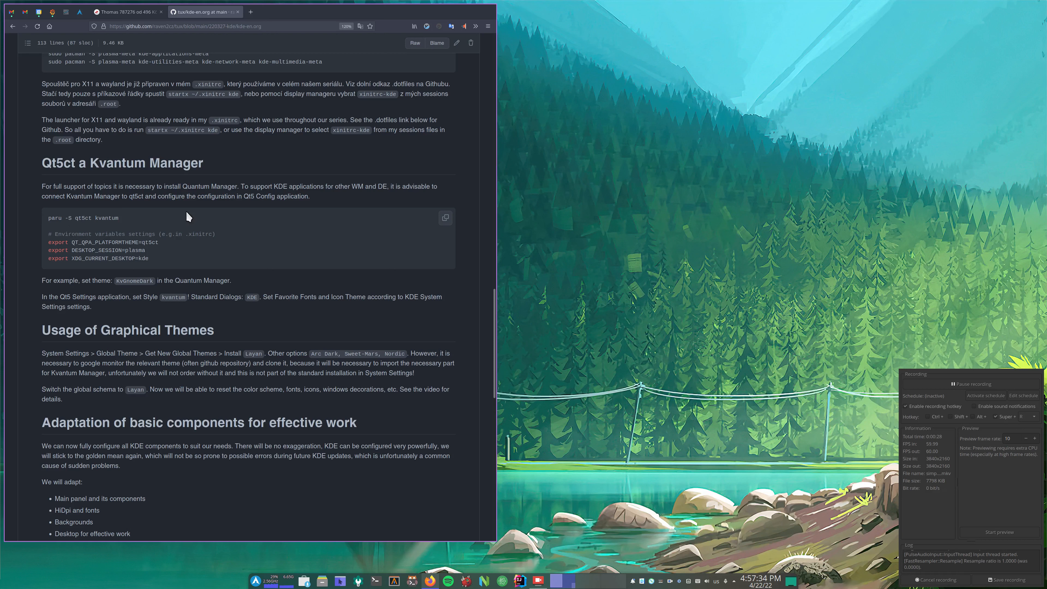
Highlight the Qt5ct and Kvantum Manager section and its paru -S qt5ct kvantum install command
drag(42, 160, 266, 316)
click(264, 316)
key(super+r)
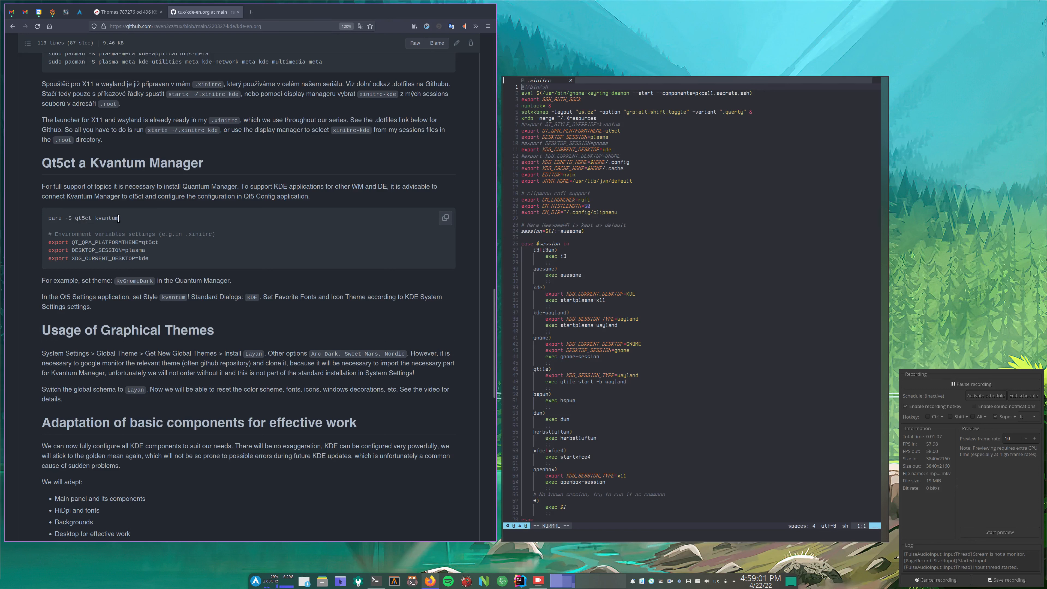
drag(49, 219, 158, 228)
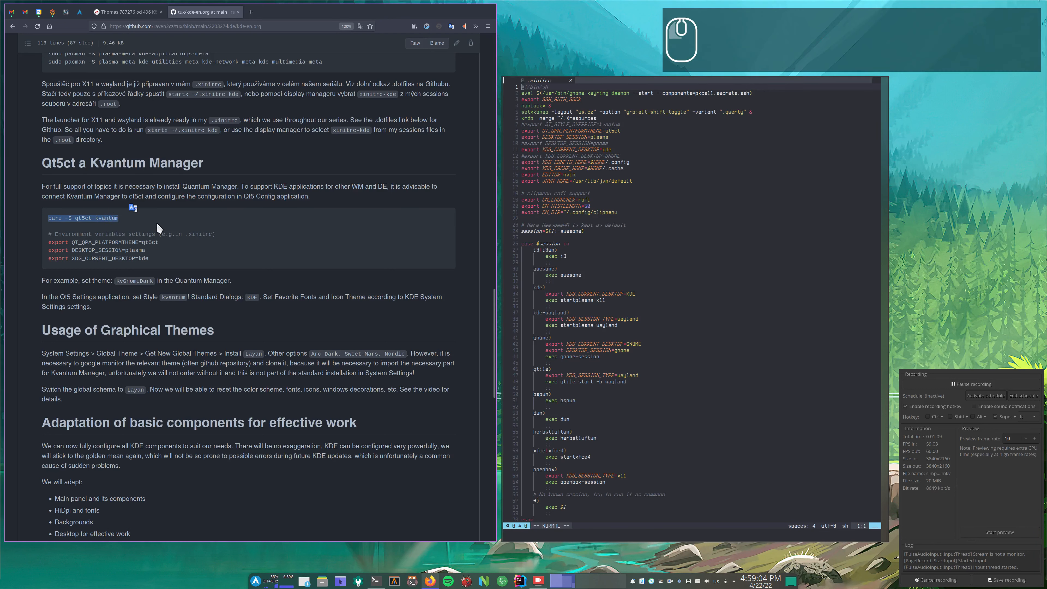
click(232, 227)
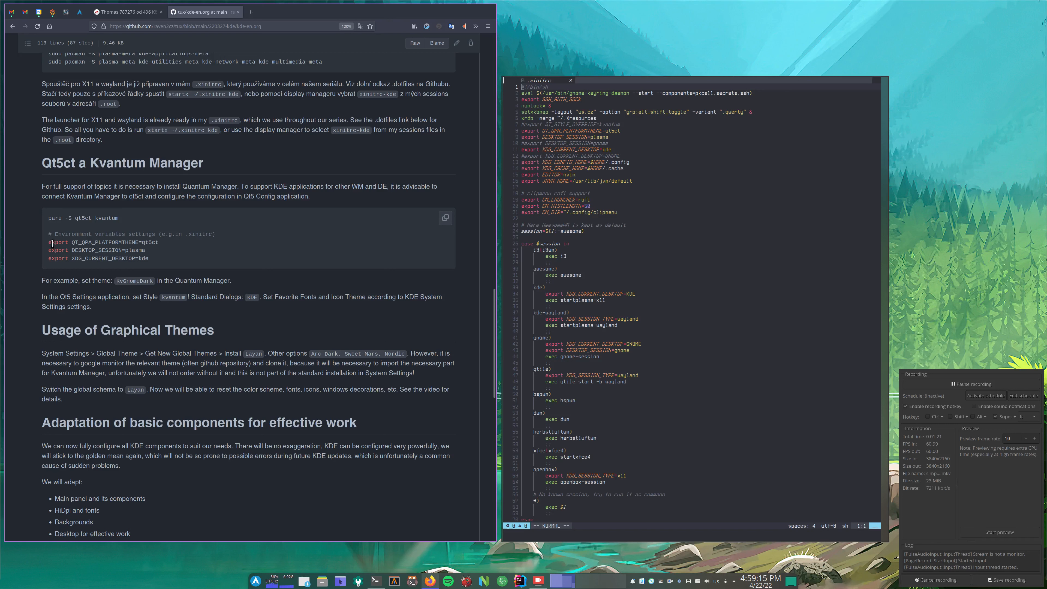
Highlight the document's three export lines and locate the matching DESKTOP_SESSION and XDG_CURRENT_DESKTOP lines in the .xinitrc file
drag(53, 243, 158, 261)
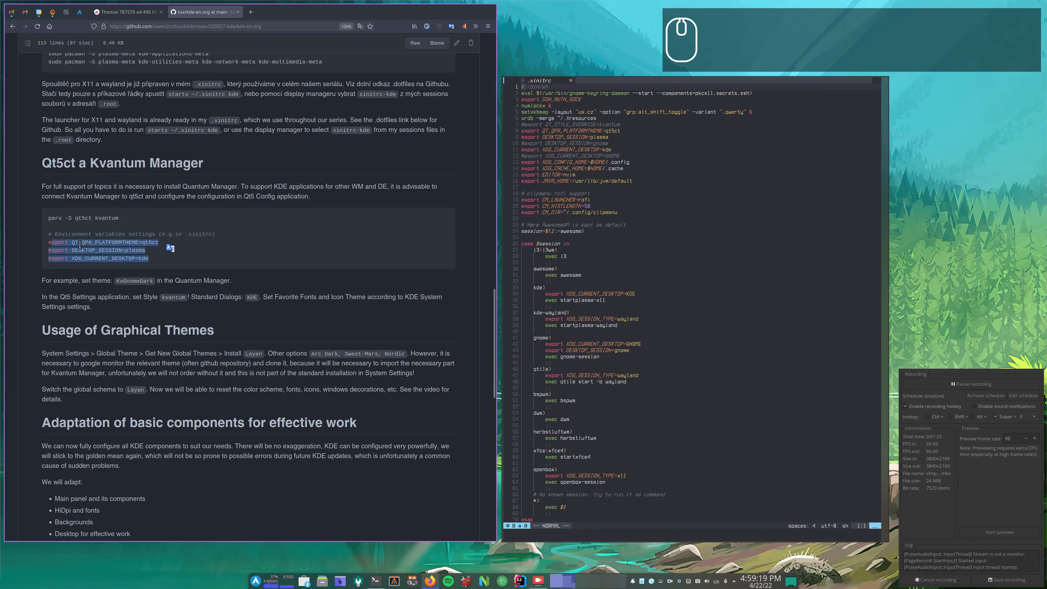
click(133, 251)
double_click(133, 250)
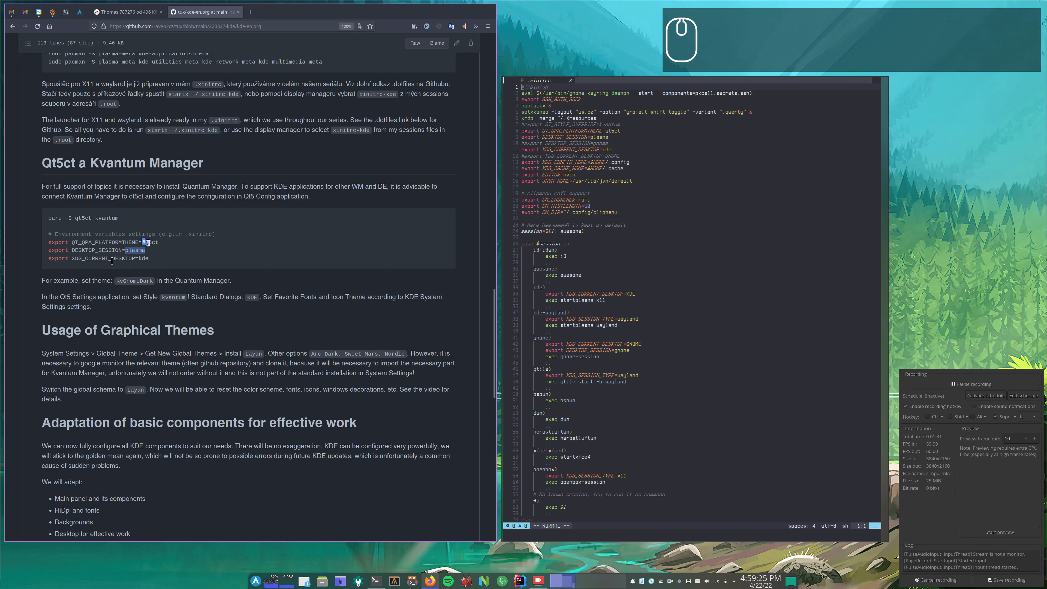
click(160, 268)
click(611, 137)
click(617, 150)
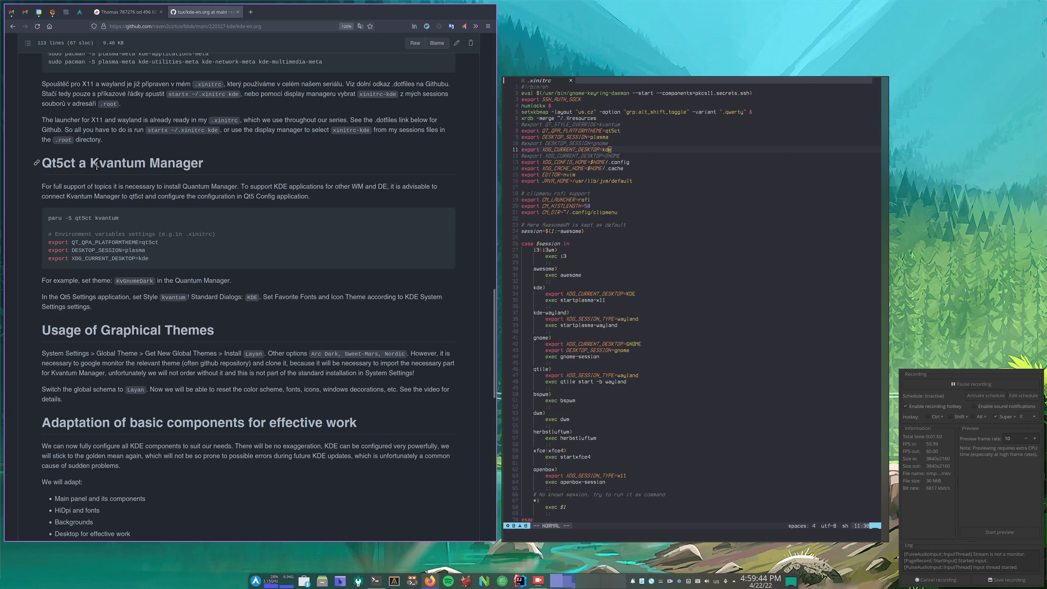
Search the launcher for qt5, open the Qt5 Settings configuration tool and reposition its window
key(alt+space)
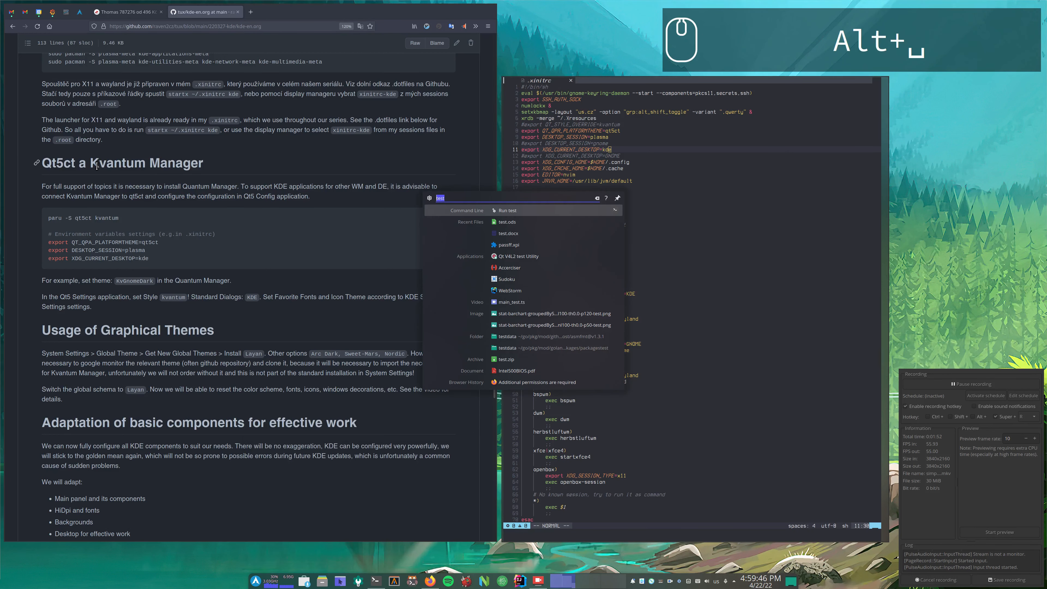
text(qt5)
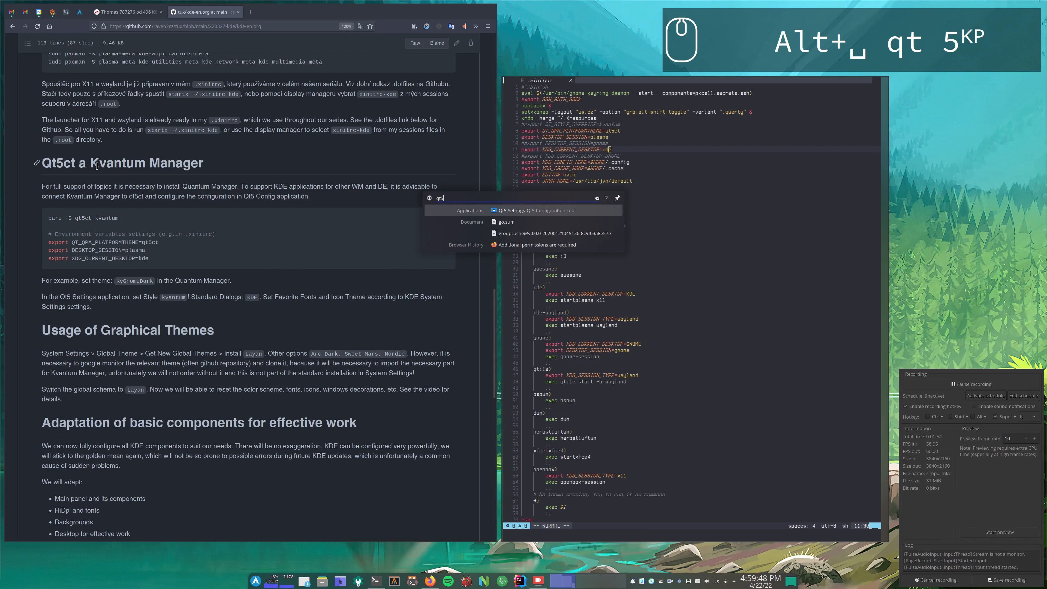
click(514, 209)
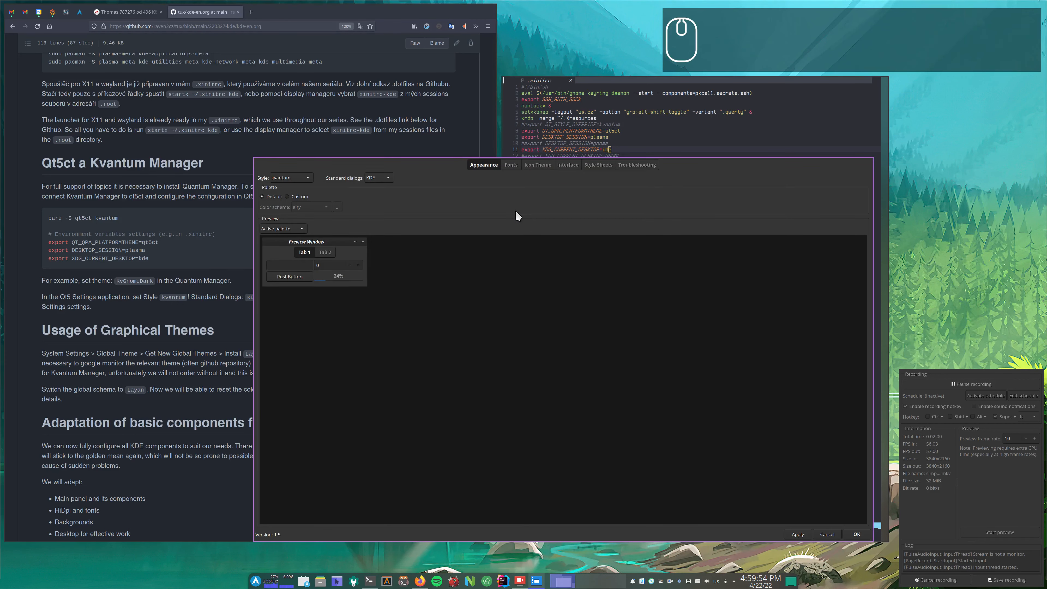
drag(508, 198, 452, 160)
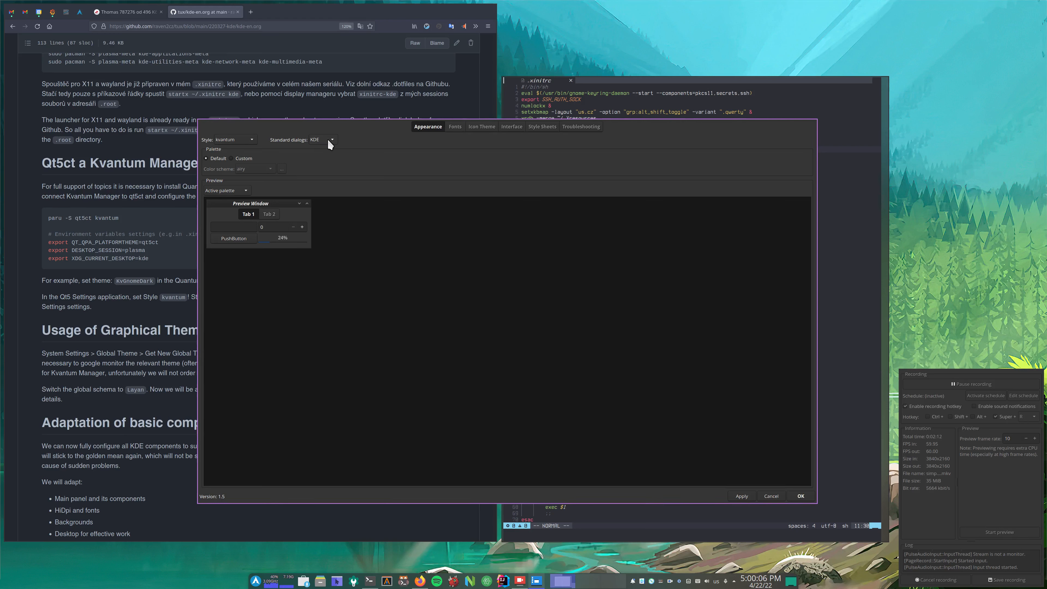
Review the Fonts, Icon Theme, Interface, Style Sheets and Appearance settings in the Qt5 configuration tool
click(459, 127)
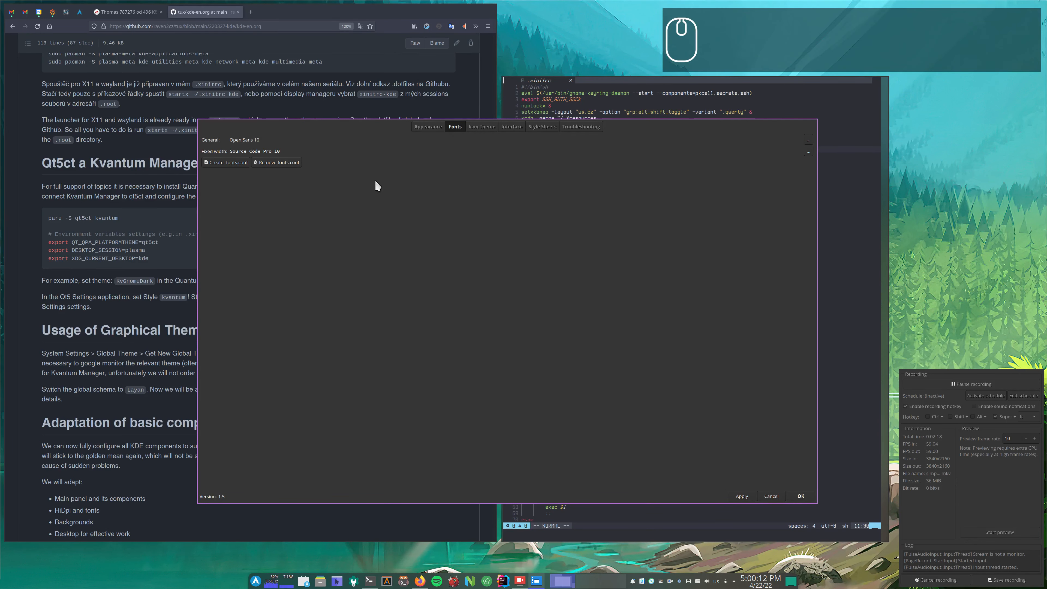
click(486, 128)
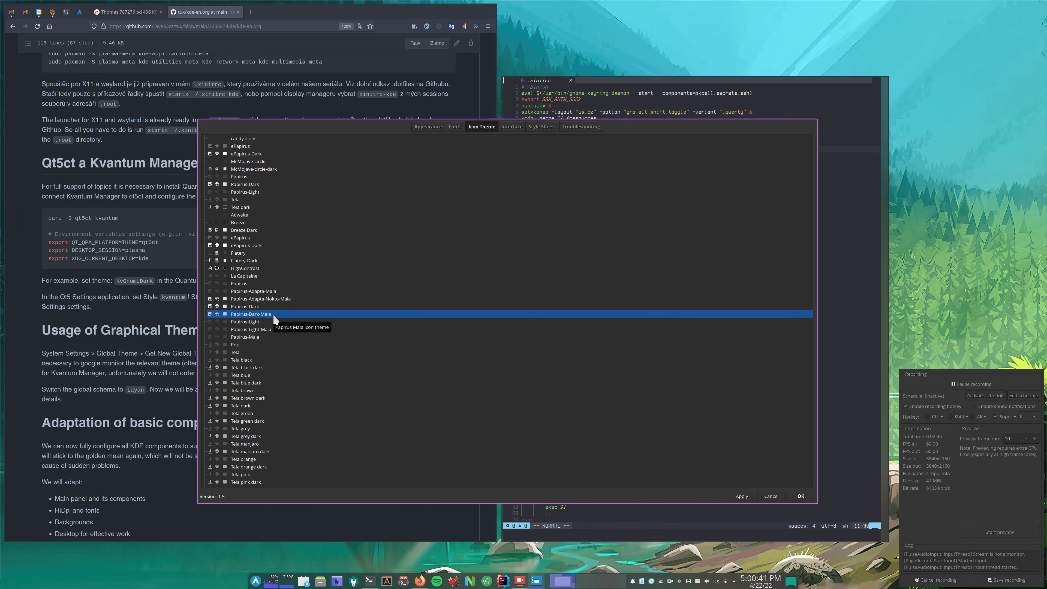
click(507, 127)
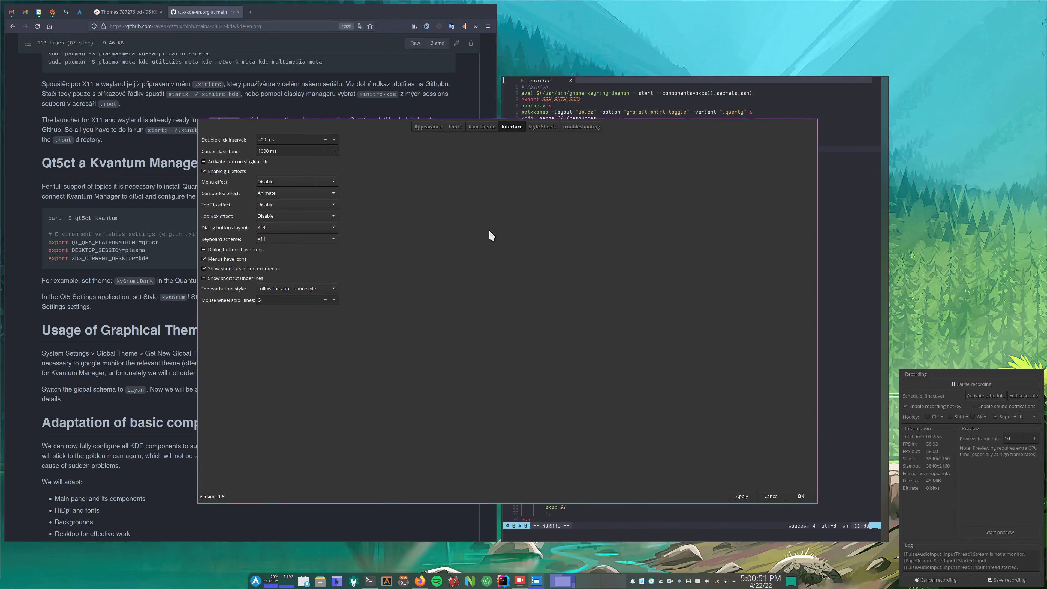
click(540, 127)
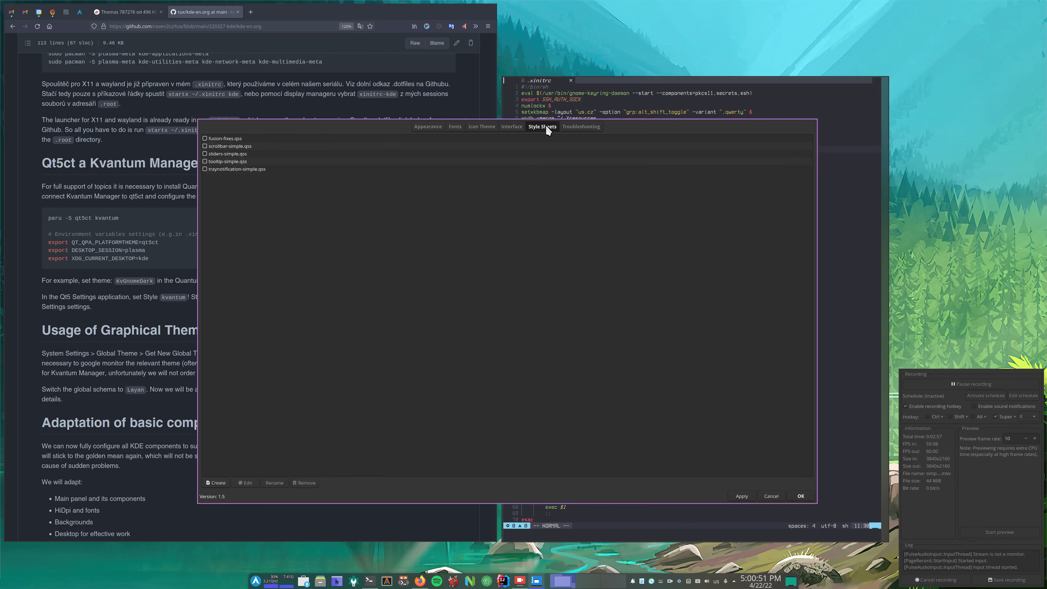
click(510, 128)
click(432, 126)
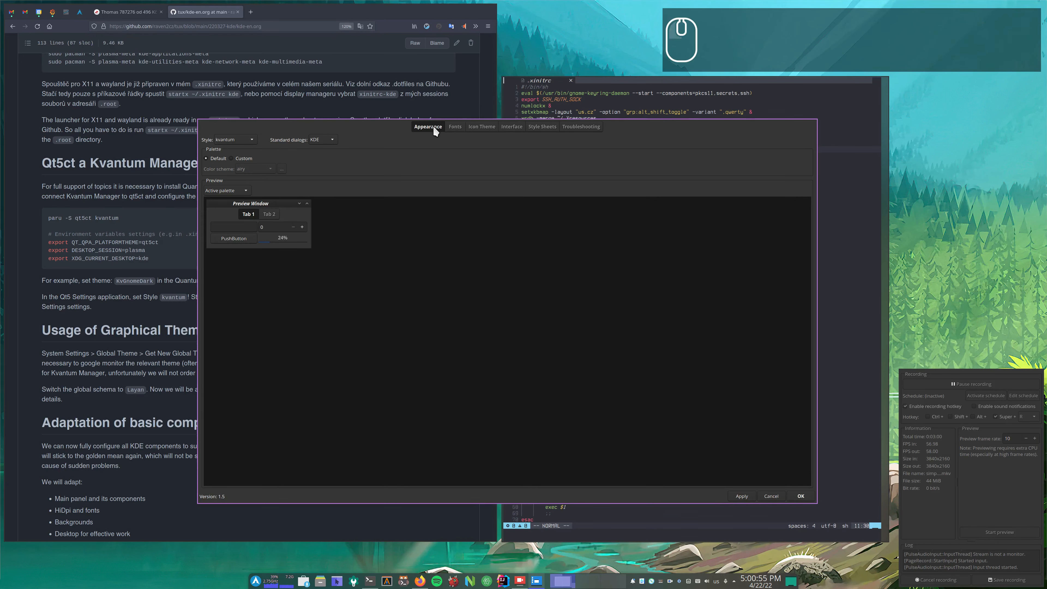
click(455, 126)
click(482, 126)
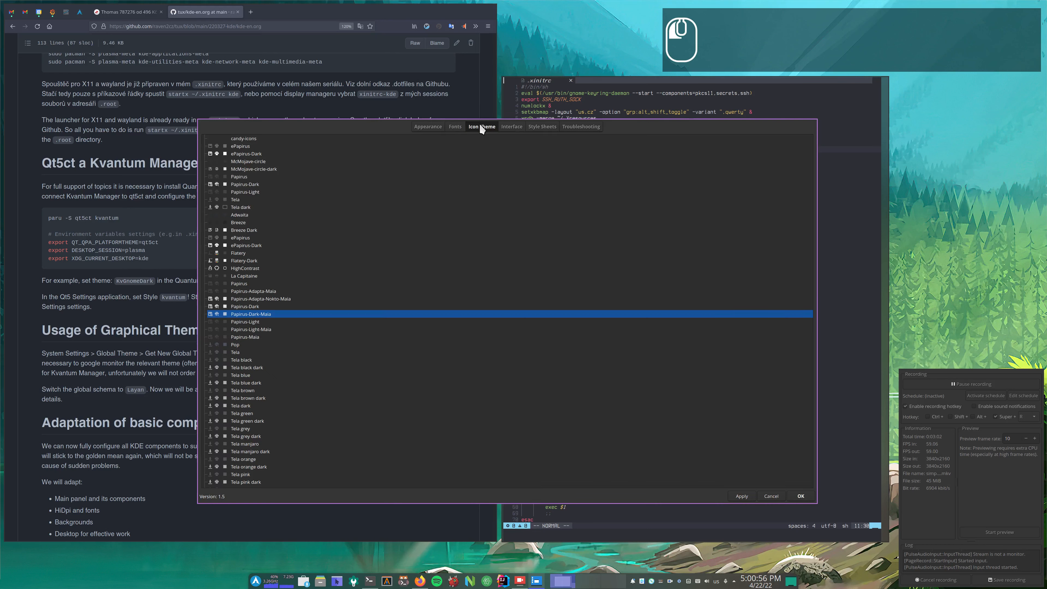
Review the Interface options and the kvantum style under Appearance in Qt5 Settings, and close the tool without saving
click(515, 126)
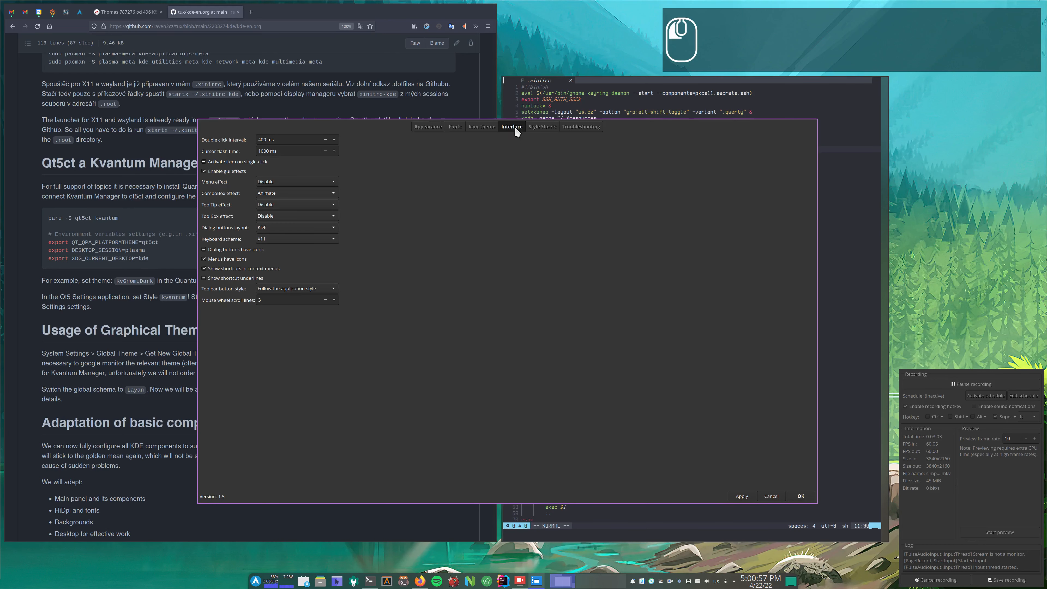
click(439, 130)
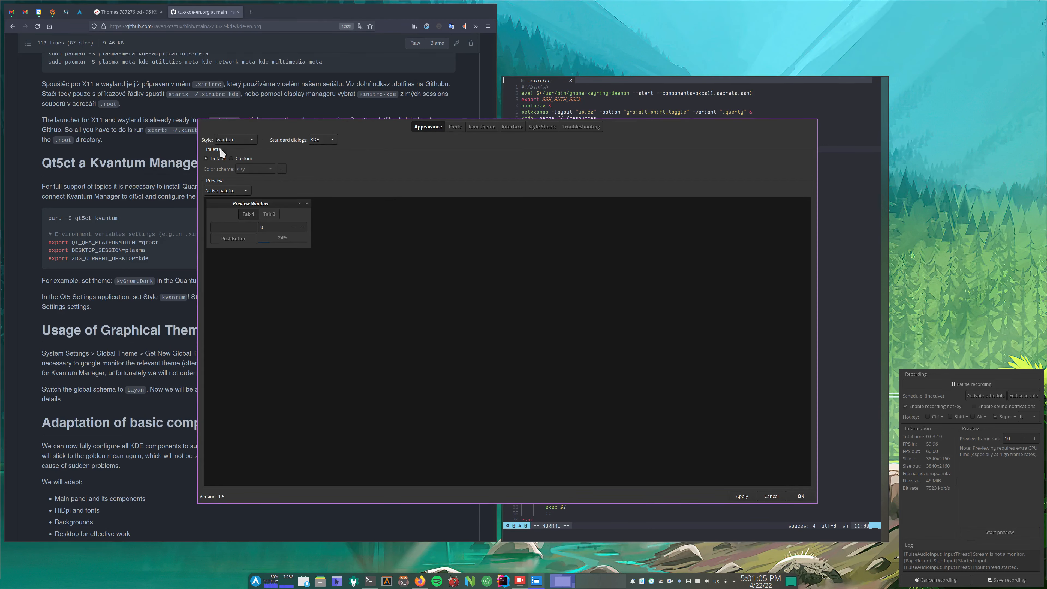
click(771, 496)
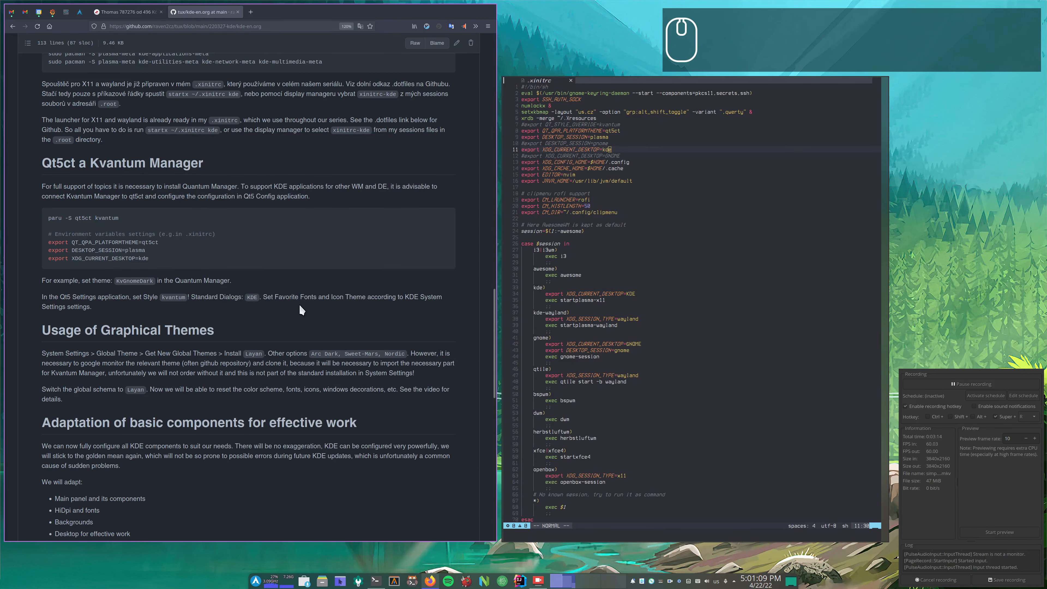
Highlight Kvantum Manager in the guide's heading, search the launcher for kvan, open Kvantum Manager and enlarge its window
drag(89, 163, 215, 172)
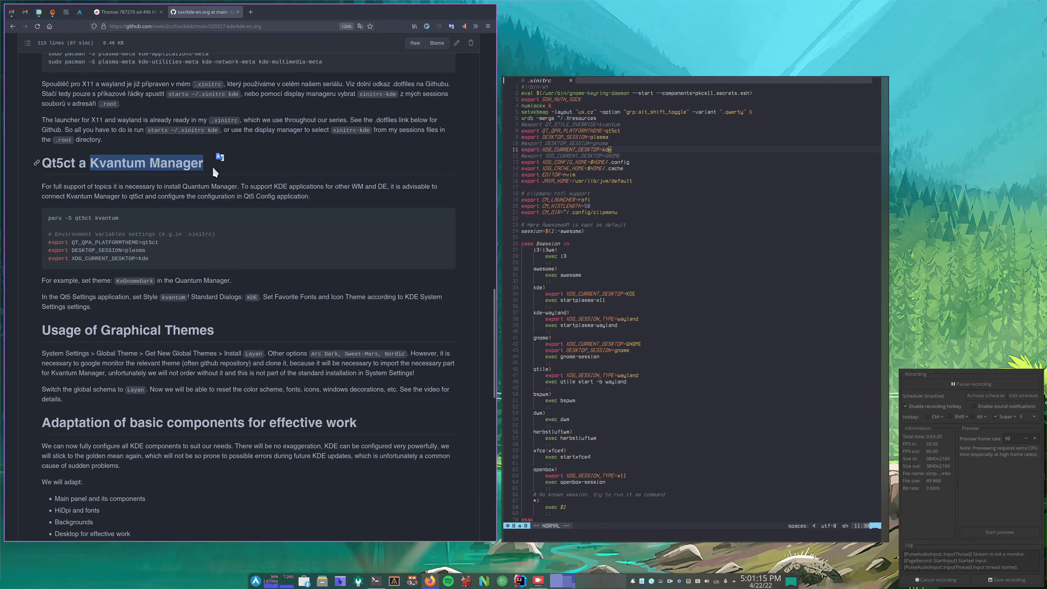
text(kvatu)
key(Return)
key(super)
text(kvan)
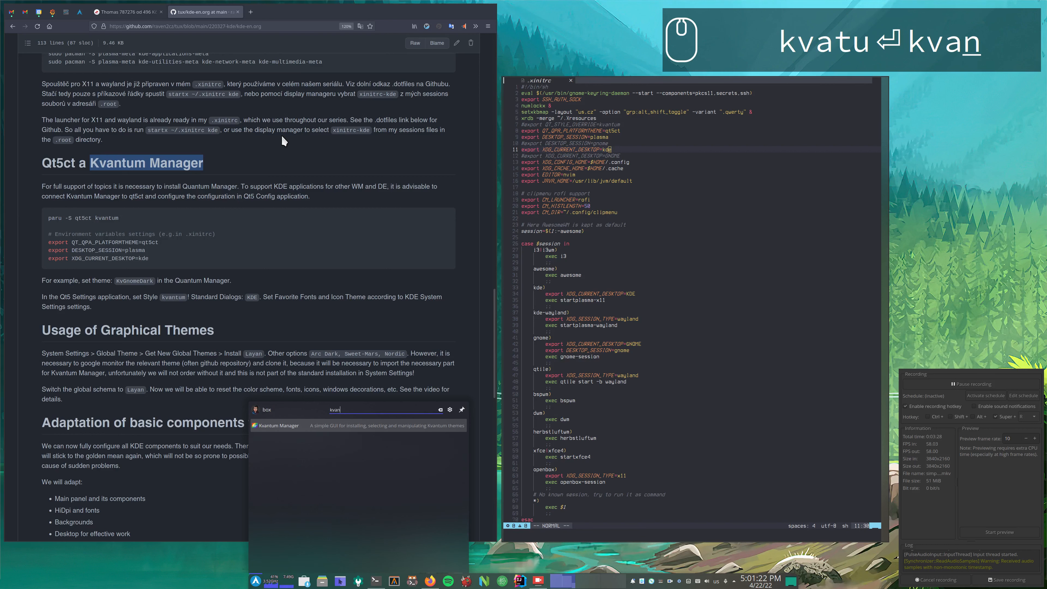
key(Return)
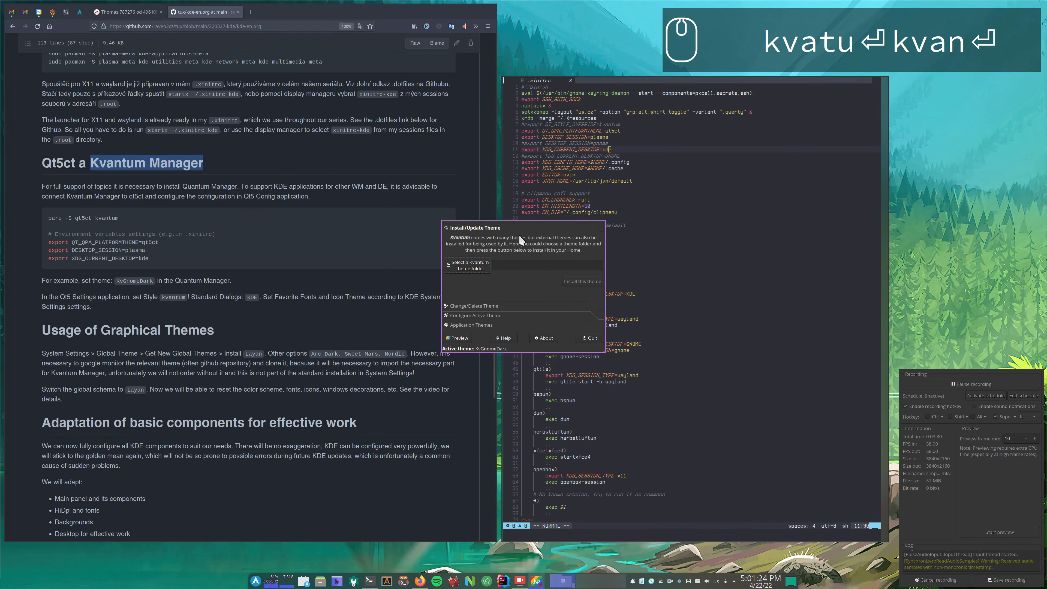
drag(518, 234, 514, 314)
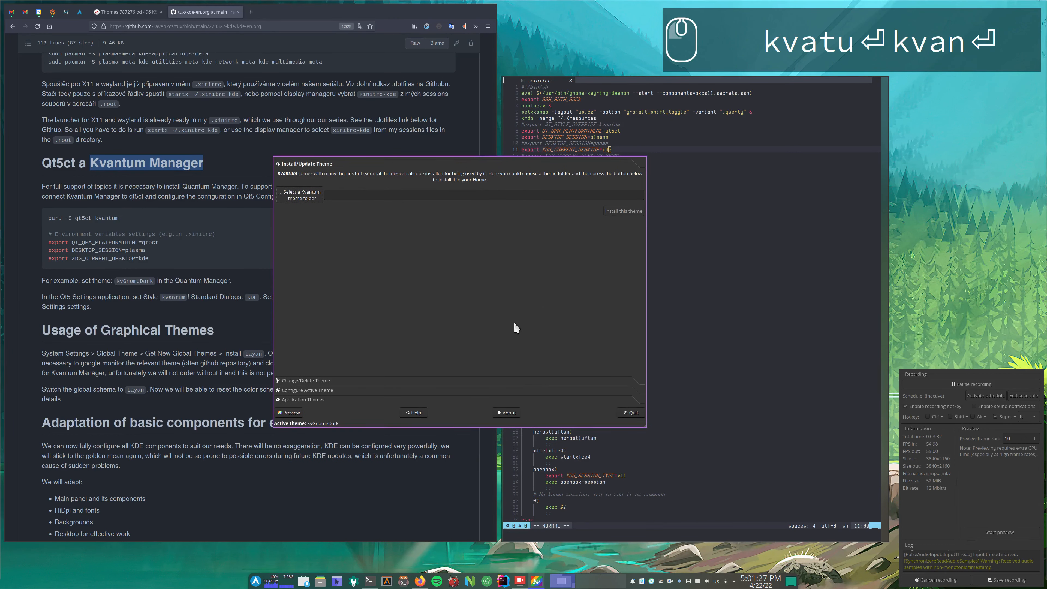
Review the Configure Active Theme and Change/Delete Theme sections of Kvantum Manager, reposition its window below the guide's instructions and quit it
click(308, 389)
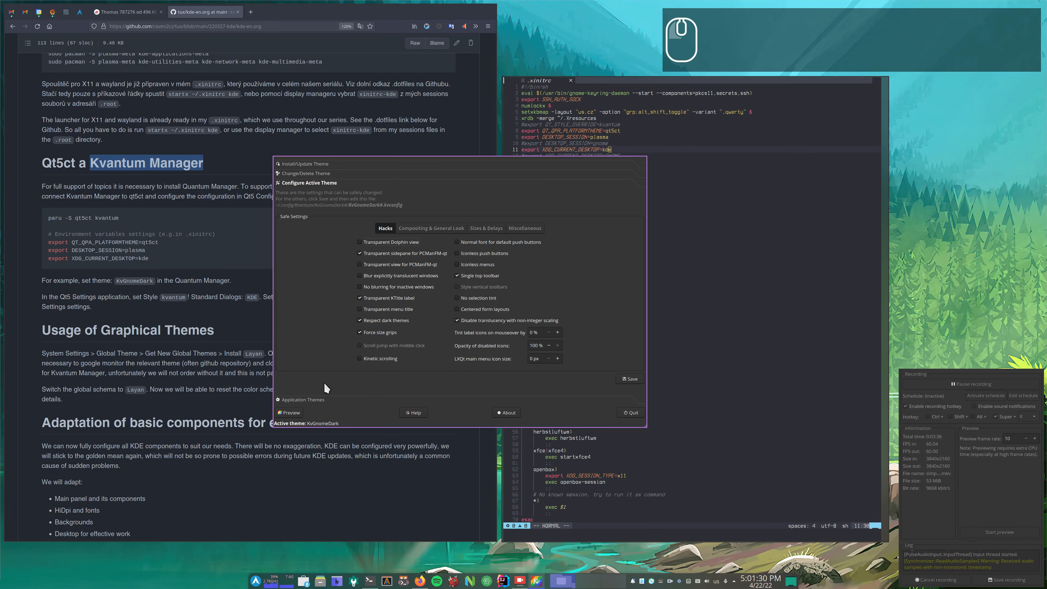
click(304, 172)
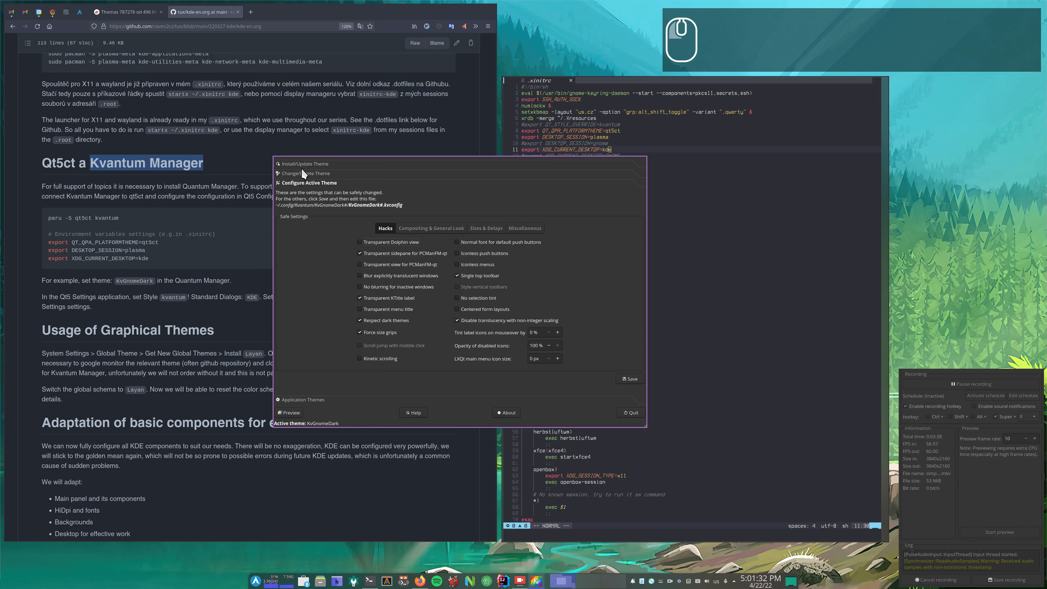
drag(365, 162, 179, 302)
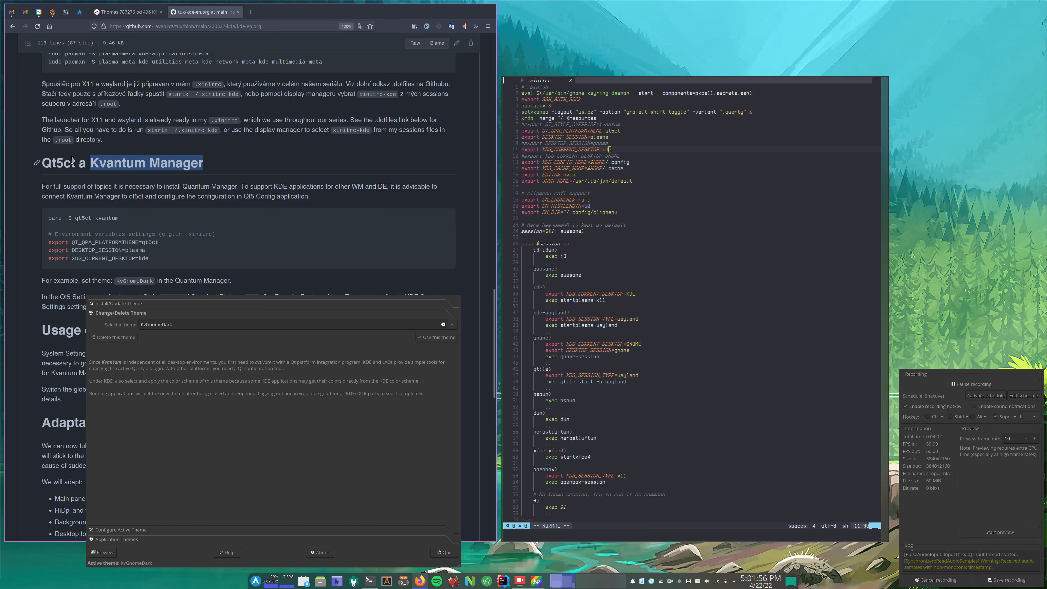
click(204, 490)
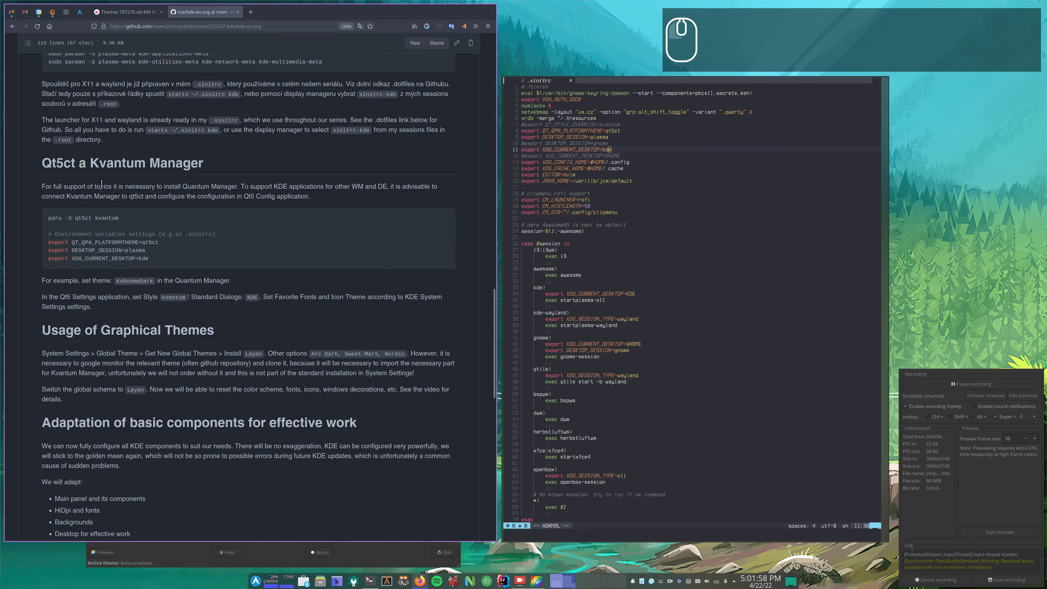
click(261, 552)
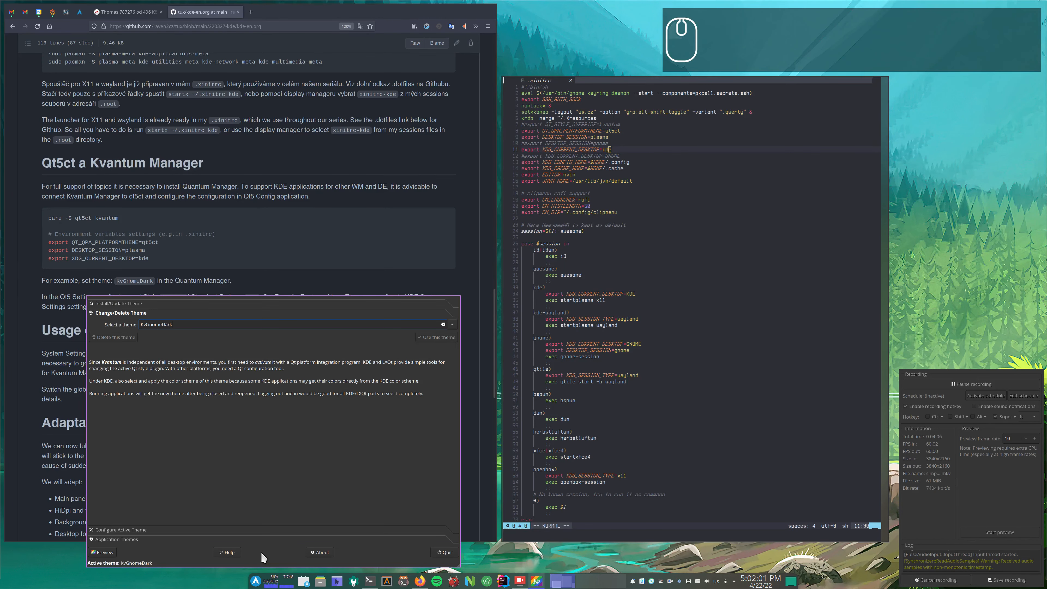
click(440, 553)
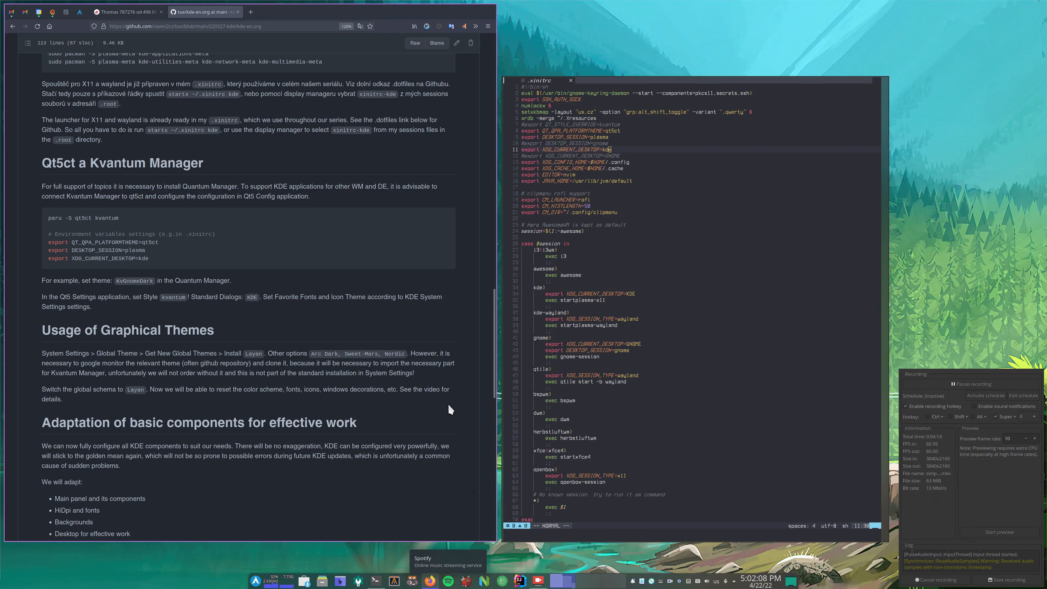
Highlight the desktop session cases from awesome to openbox in the .xinitrc file and clear the selection
drag(561, 262, 626, 504)
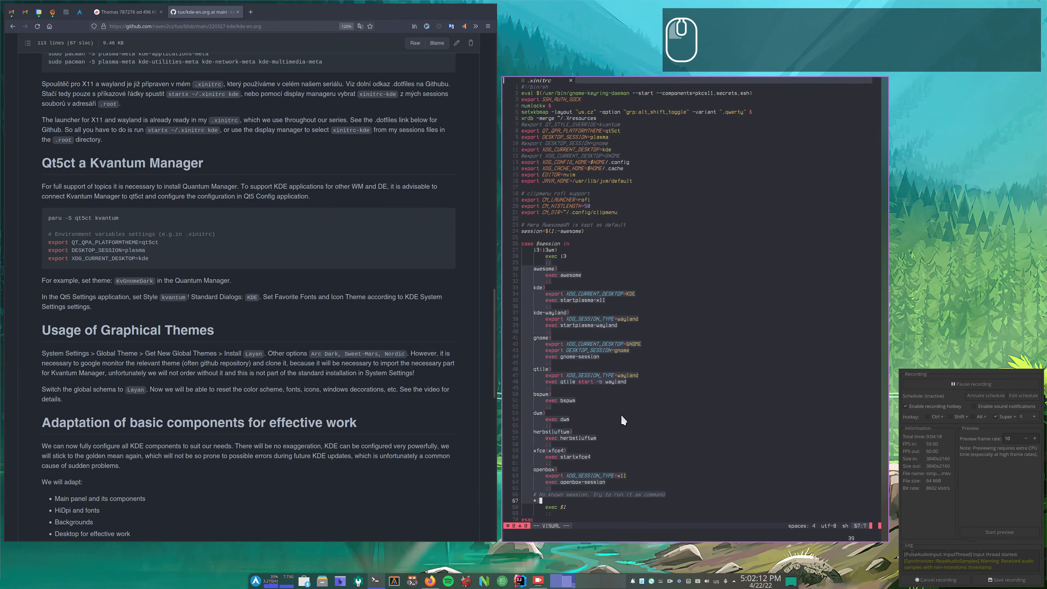
click(582, 405)
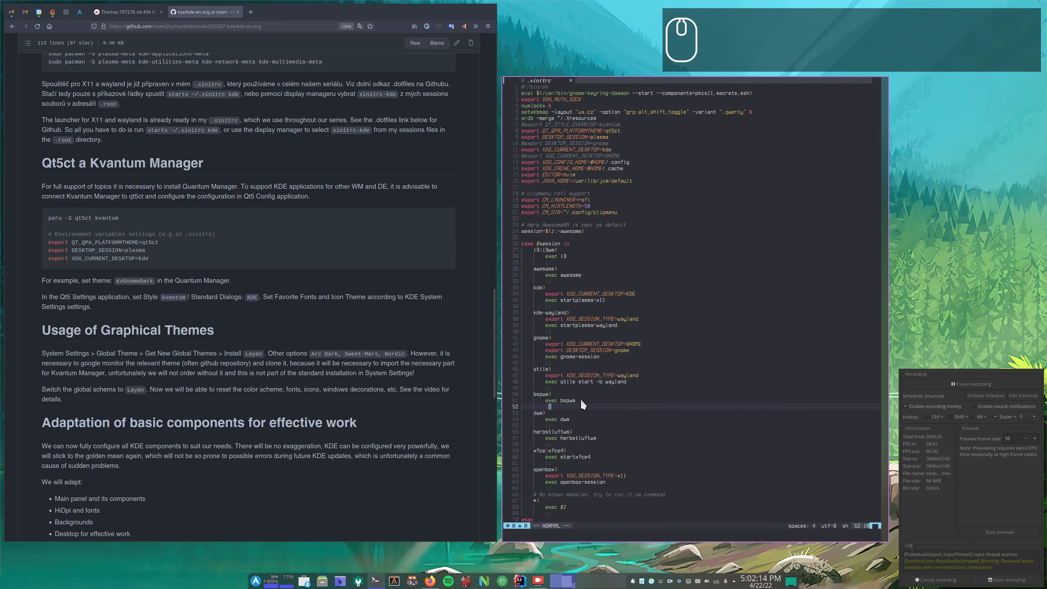
key(super+r)
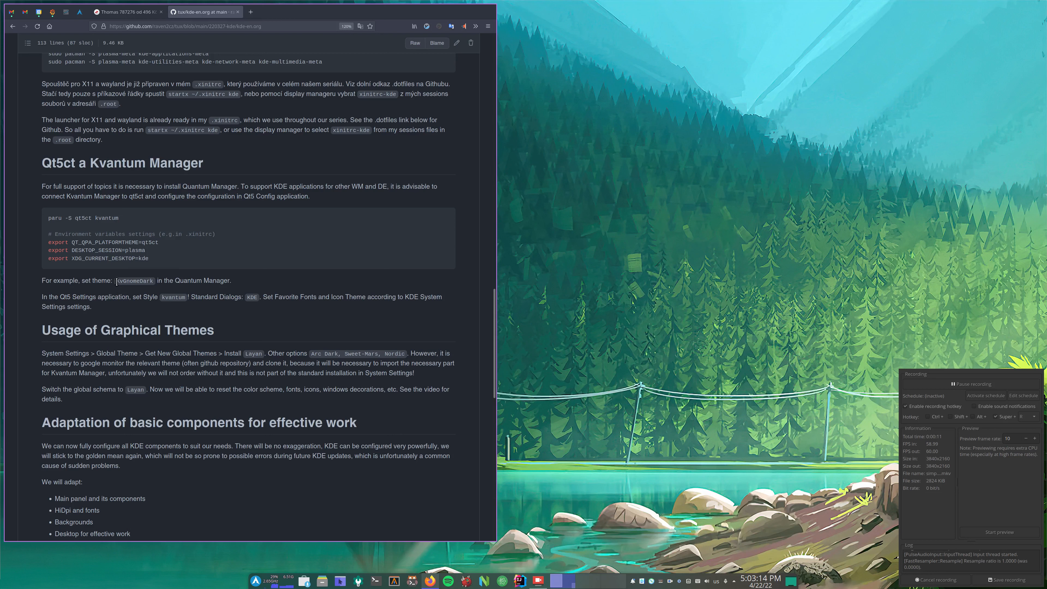
Highlight KvGnomeDark in the guide, then open System Settings and view the Window Decorations and Application Style pages under Appearance
drag(117, 281, 156, 283)
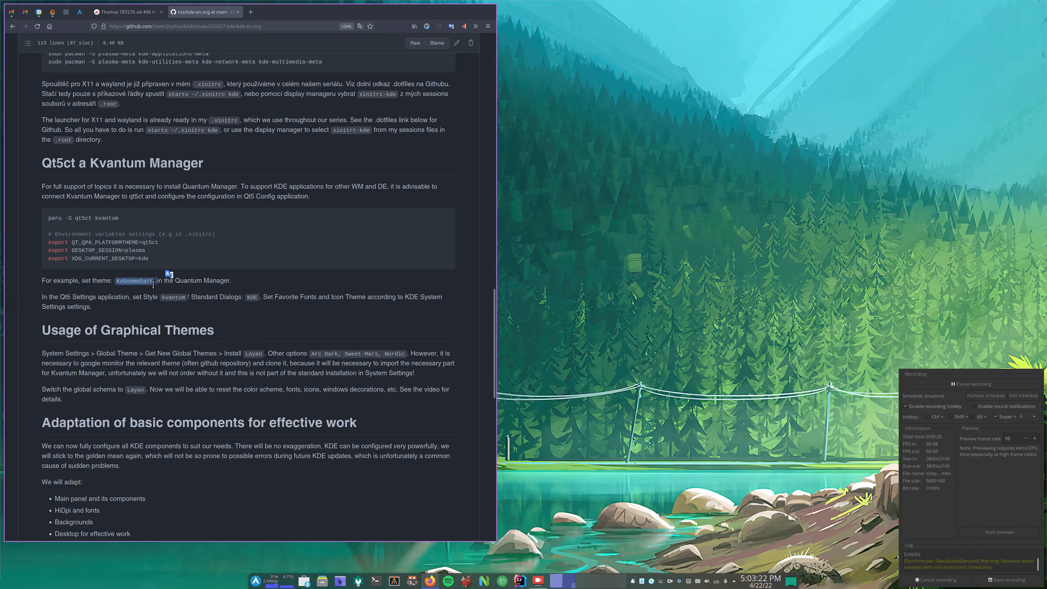
click(356, 581)
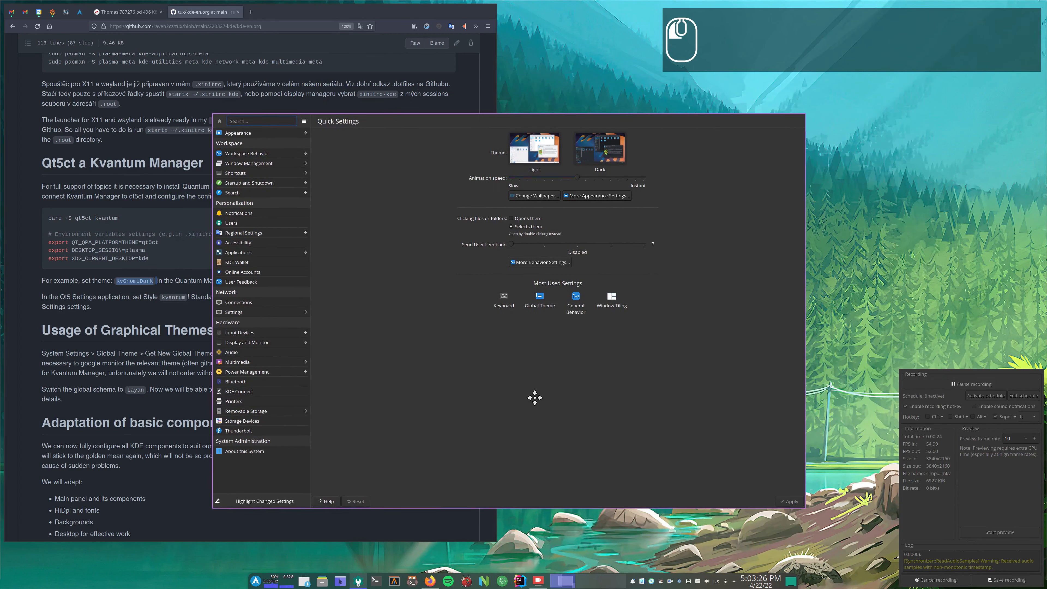
click(246, 133)
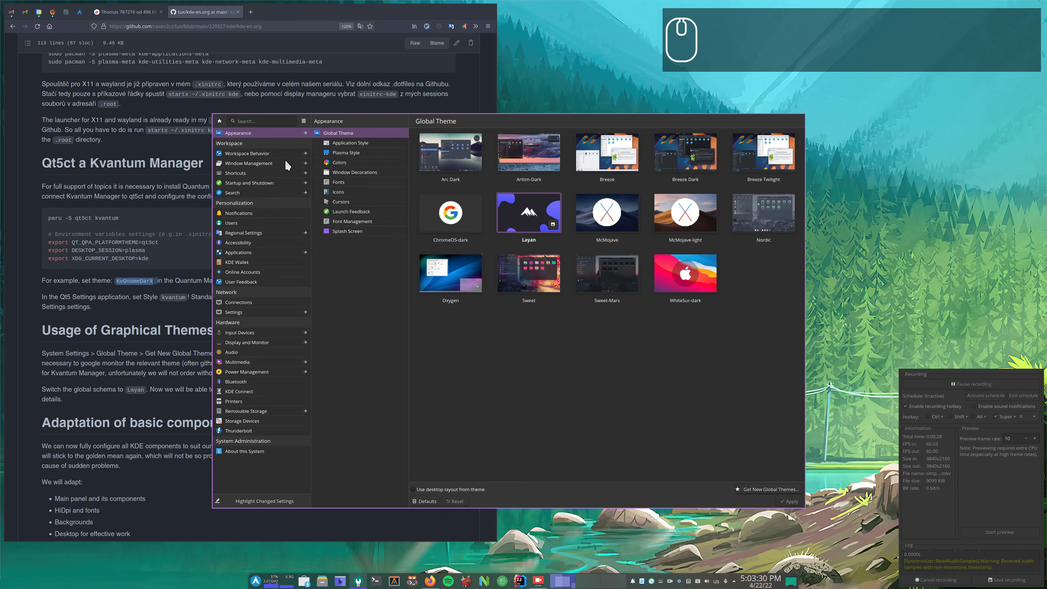
click(362, 172)
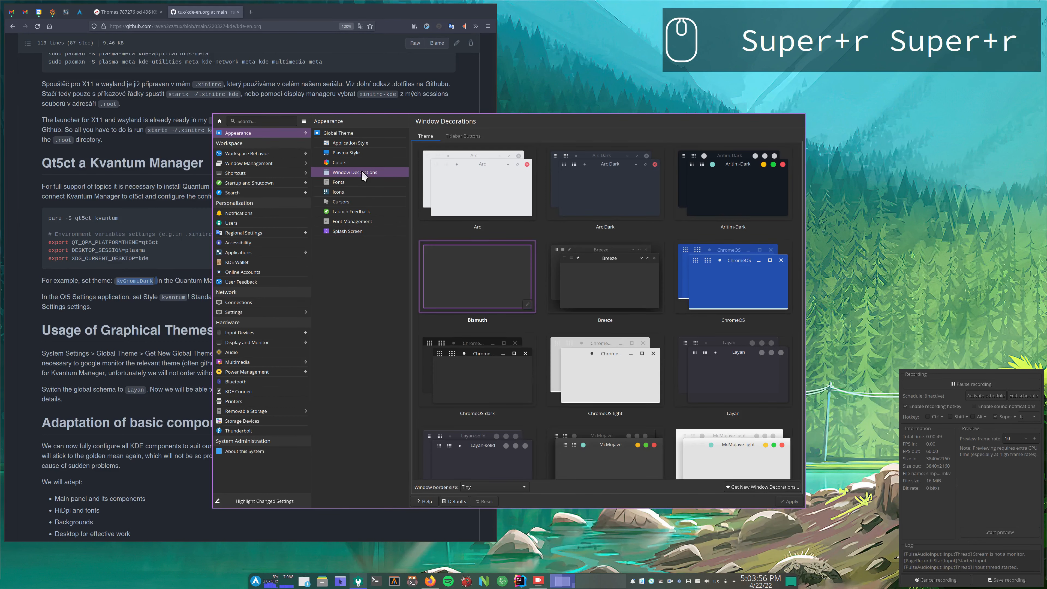
click(359, 141)
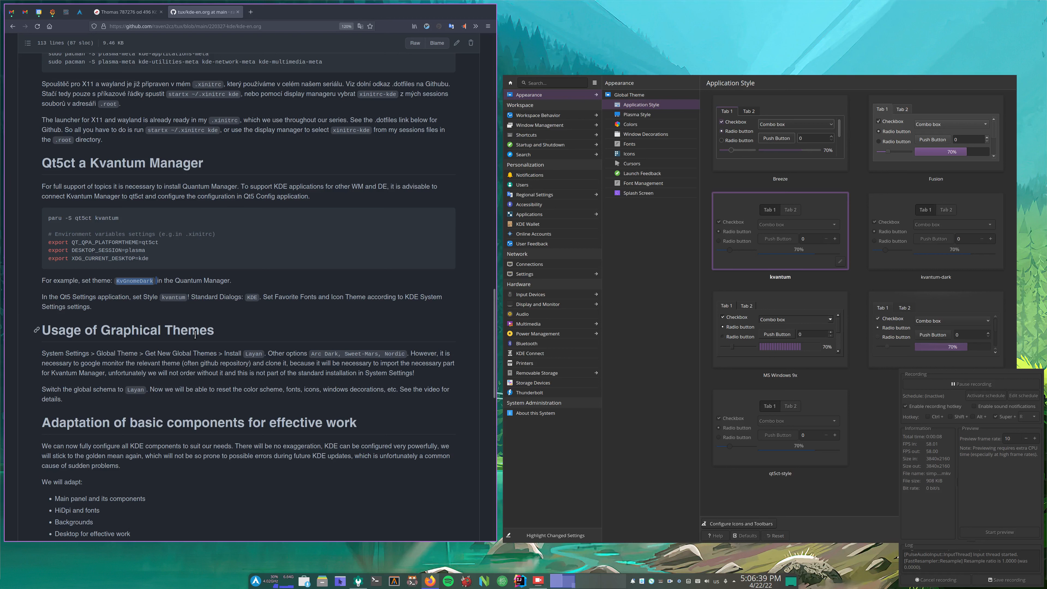
Bring up the Global Theme page of System Settings beside the guide's Usage of Graphical Themes section
click(606, 291)
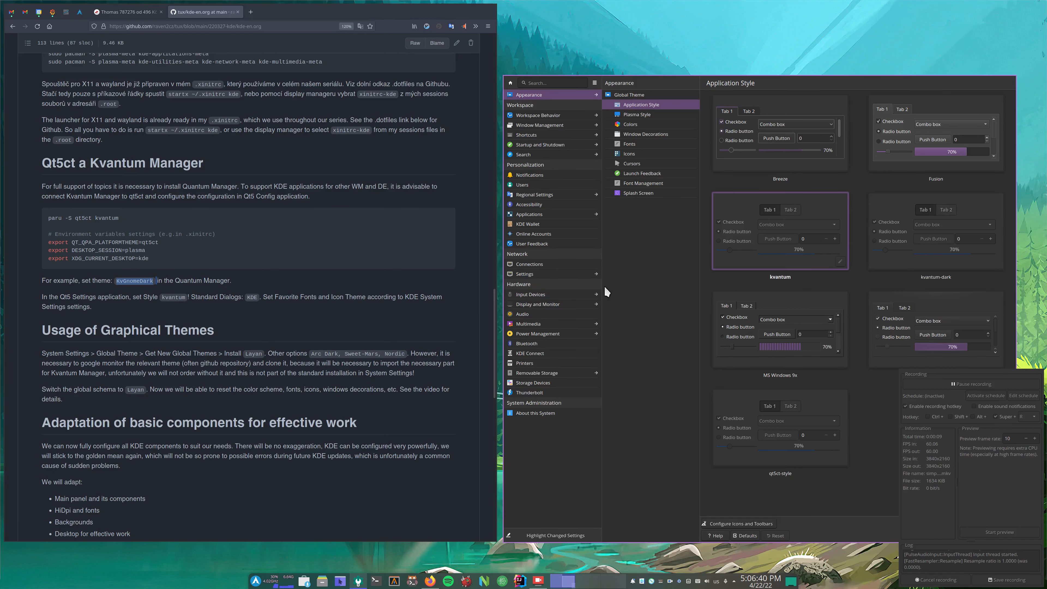
click(635, 93)
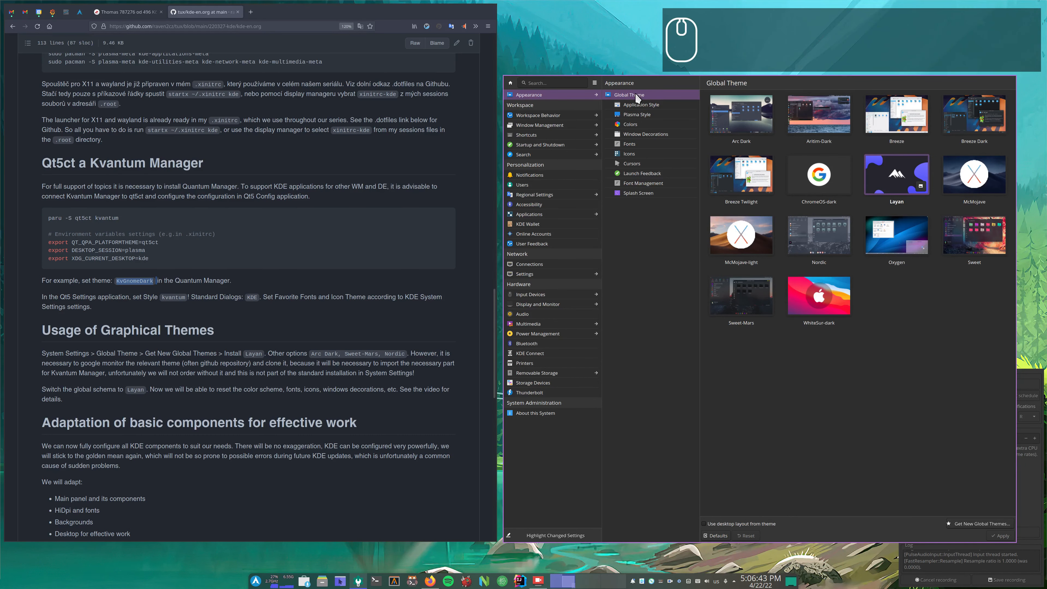
key(super+r)
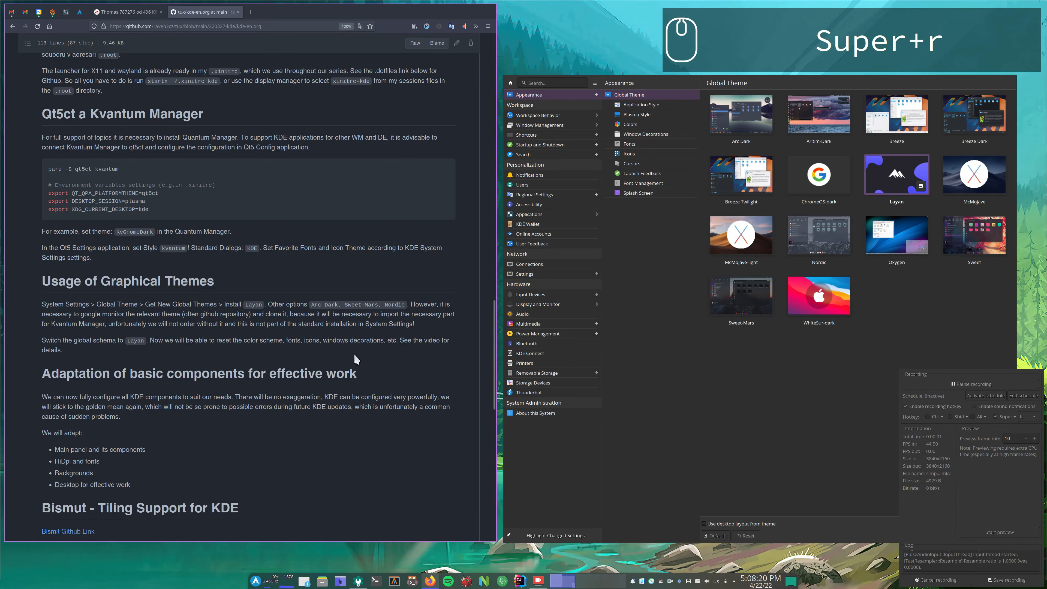
click(738, 373)
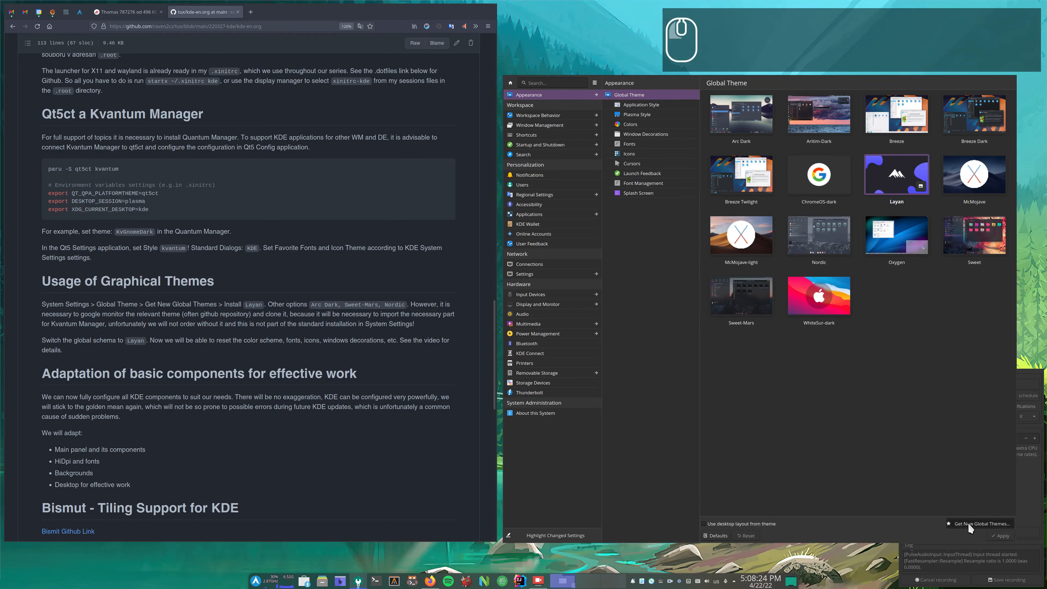
Search the downloadable global themes for Layan, close the theme store and select the installed Layan theme
click(968, 523)
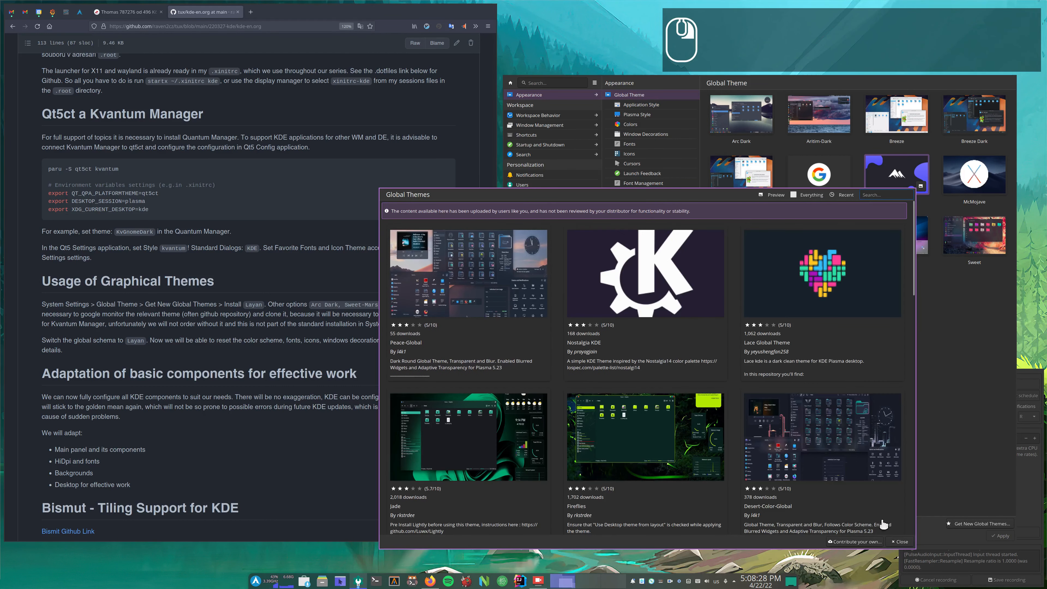
key(shift)
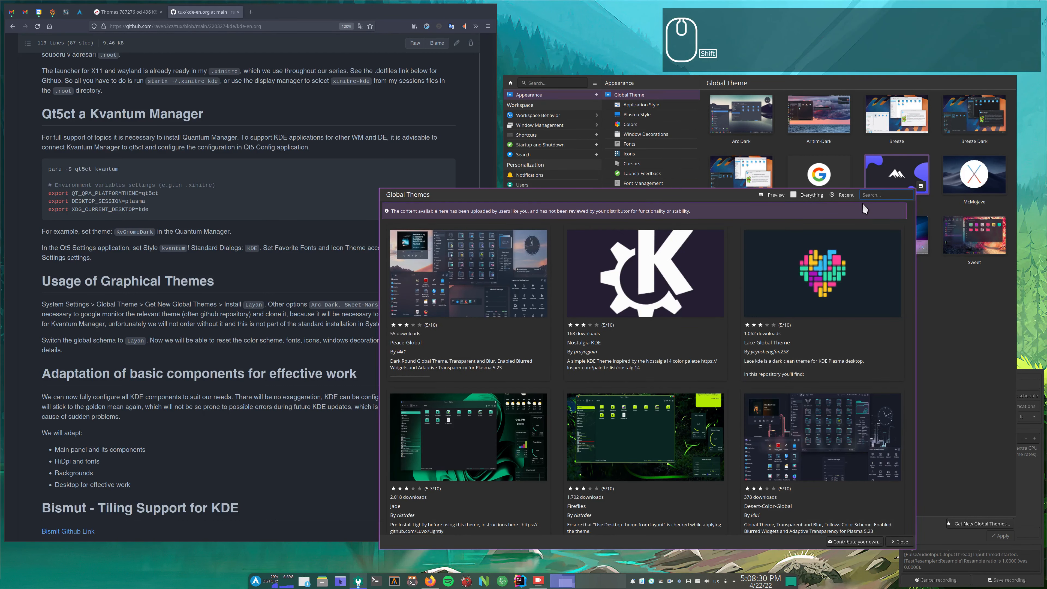
text(Layan)
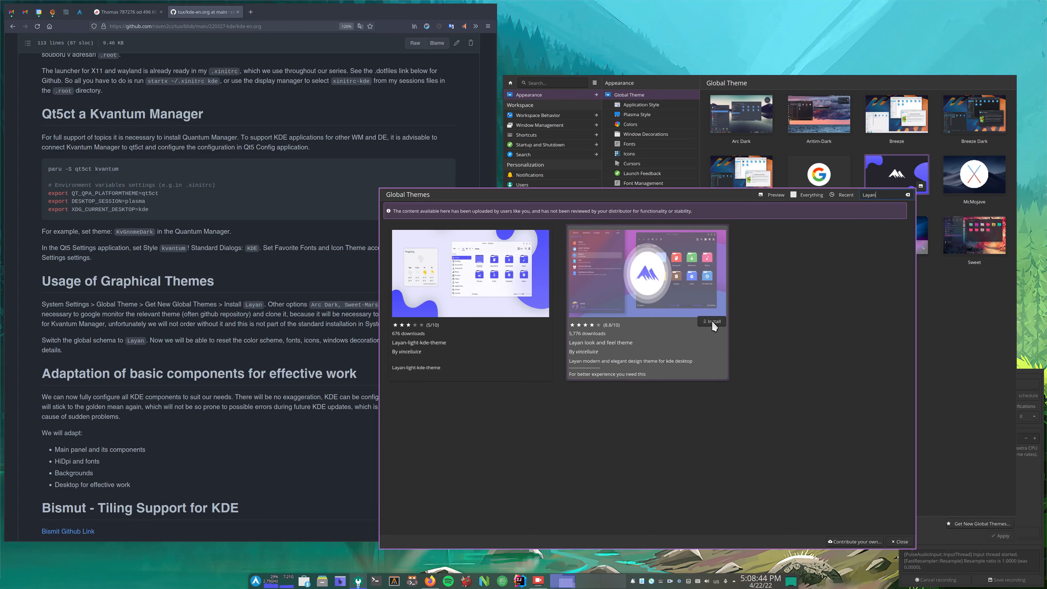
click(903, 543)
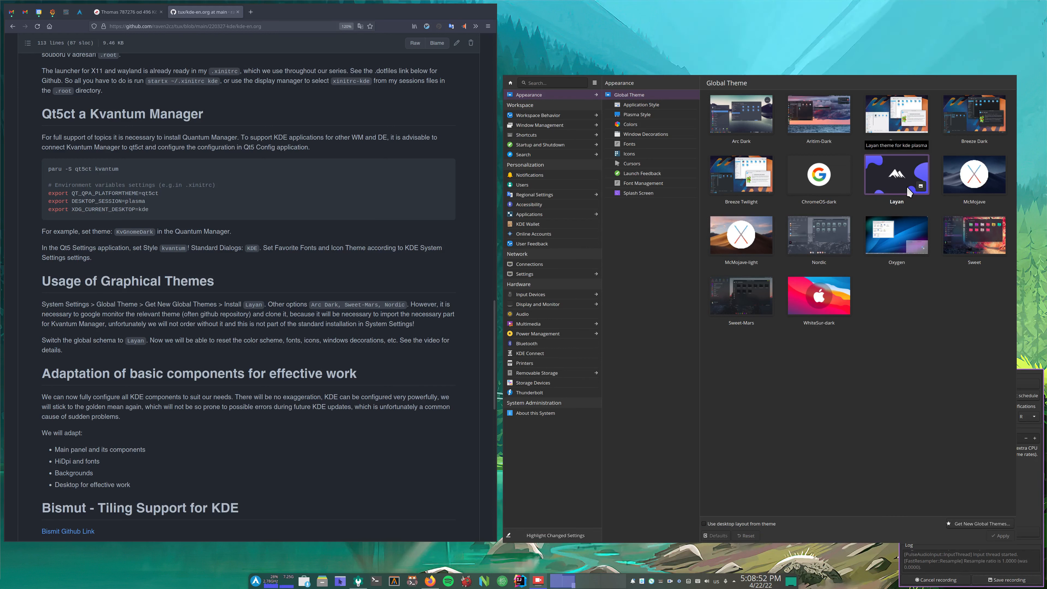
click(893, 184)
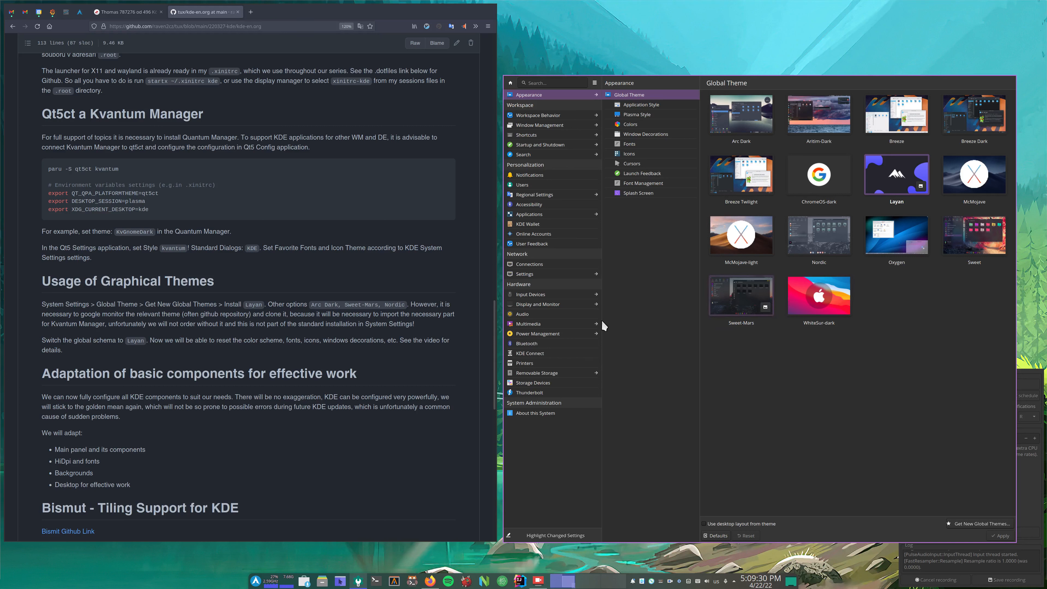
Highlight "github repository" in the guide's graphical themes section and open Kvantum Manager by searching the launcher for kva
drag(200, 315, 250, 315)
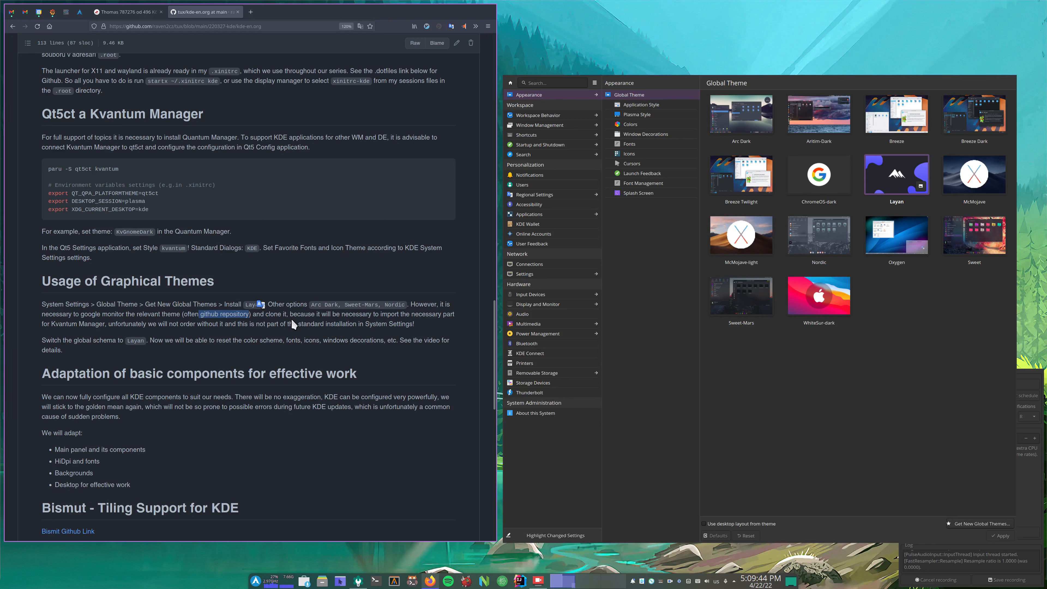
key(super)
text(kva)
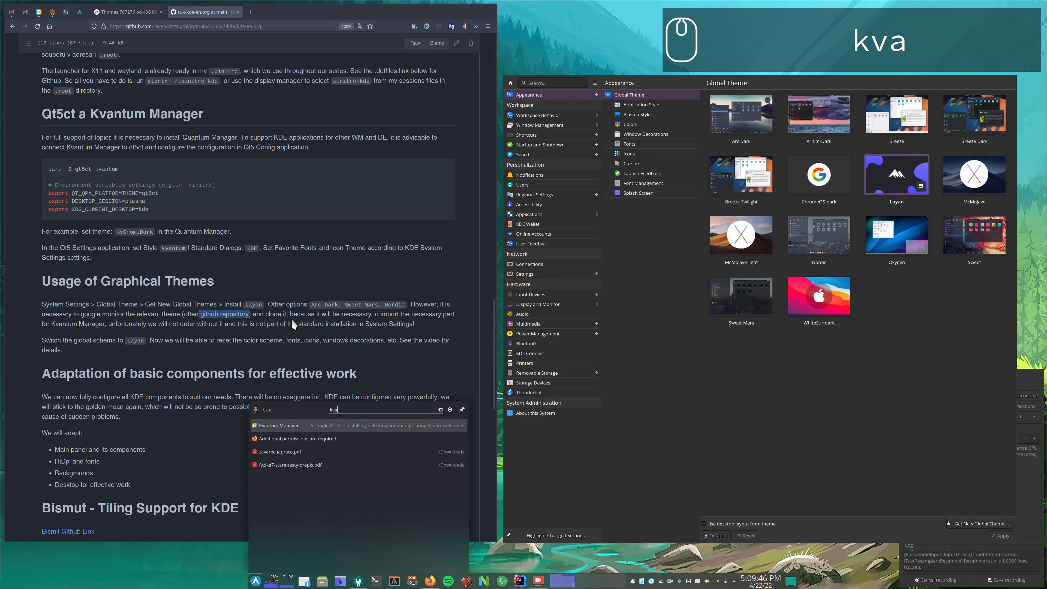
key(Return)
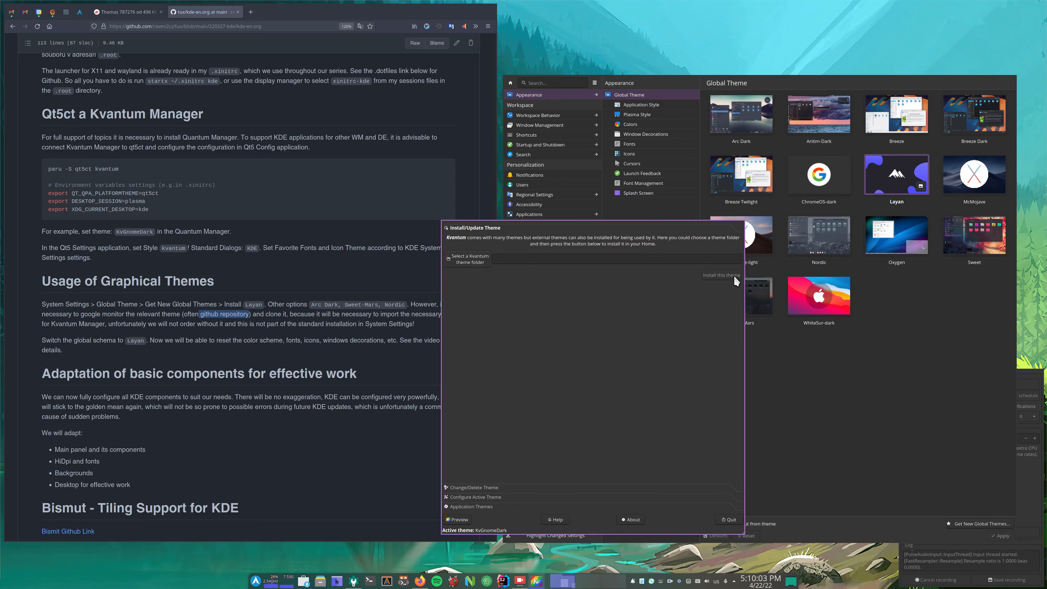
Look through the selectable Kvantum themes, including Layan, close the list without choosing one, and quit Kvantum Manager
click(490, 489)
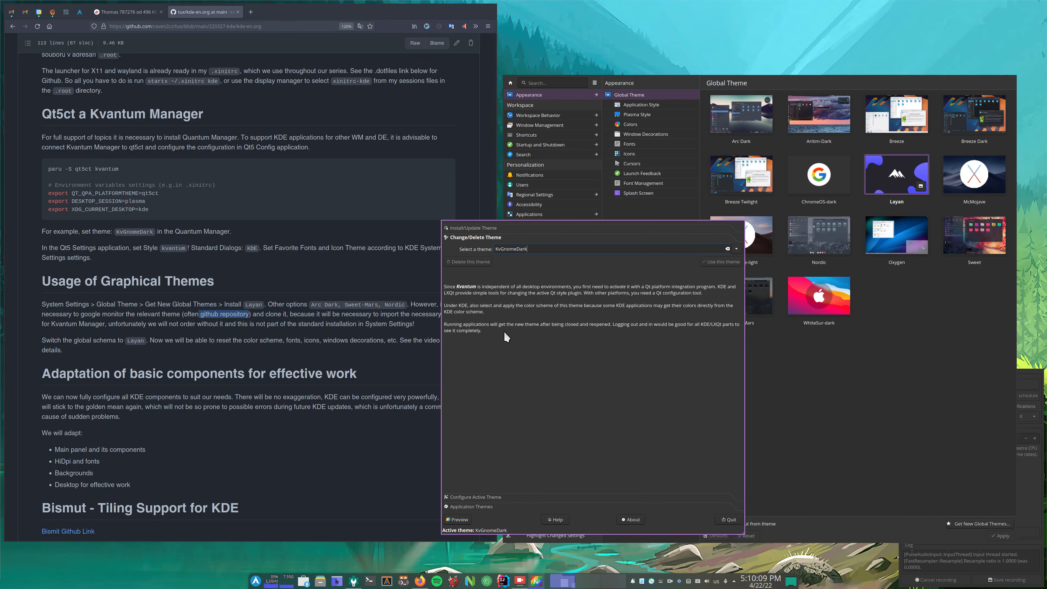
click(737, 249)
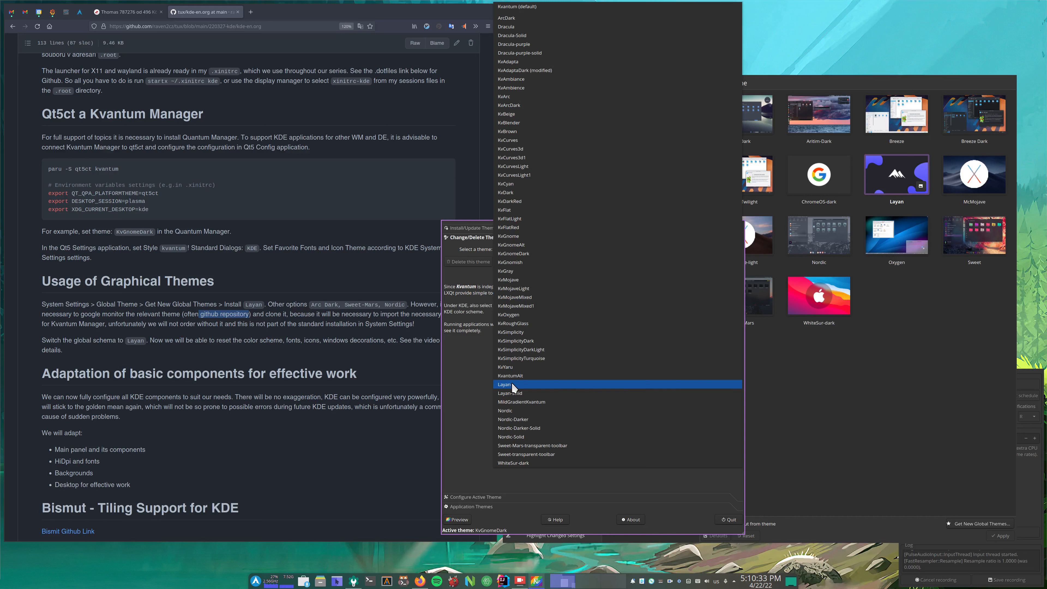
click(470, 359)
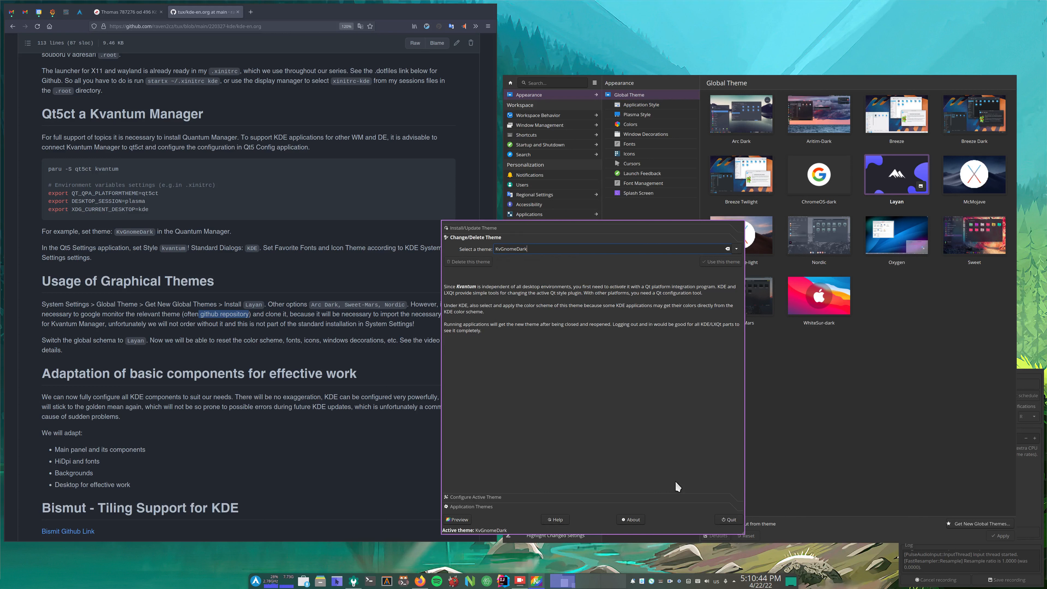
click(728, 521)
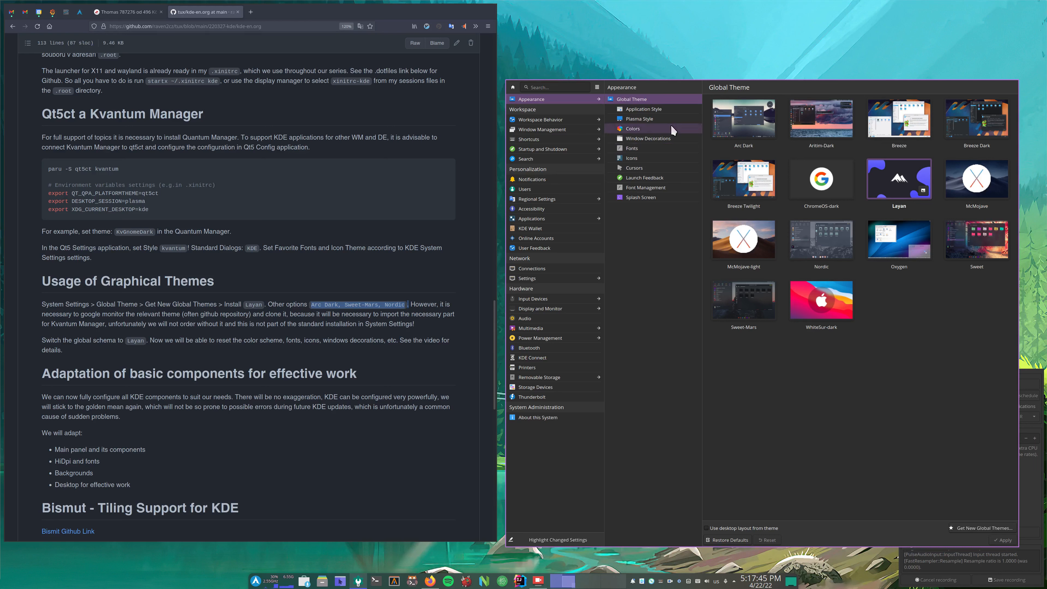
Review the Appearance pages for Application Style, Plasma Style, Colors, Window Decorations, Fonts, Icons, Cursors and Splash Screen in System Settings
click(652, 110)
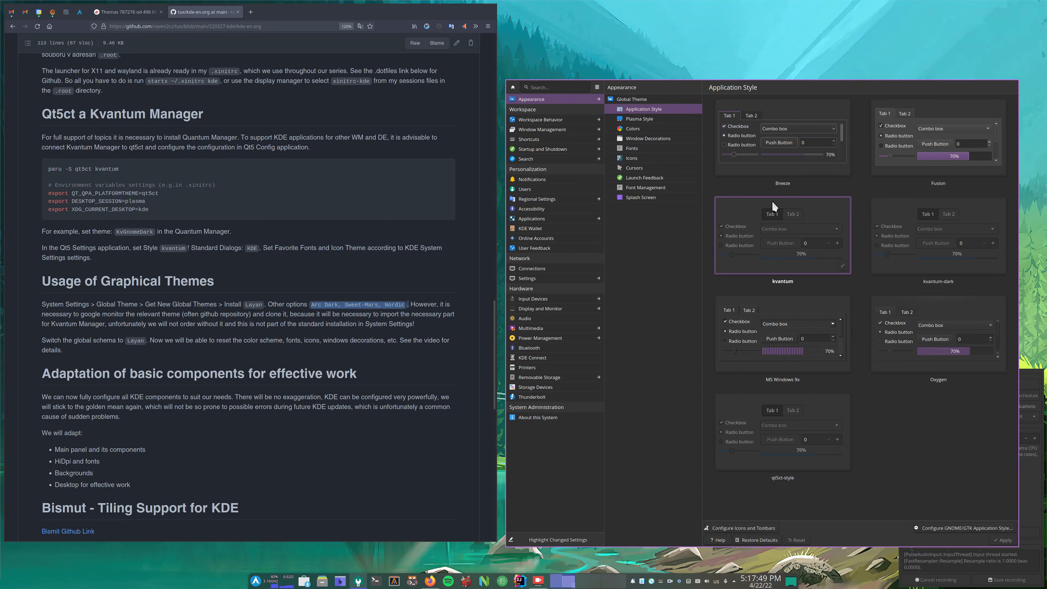
click(649, 119)
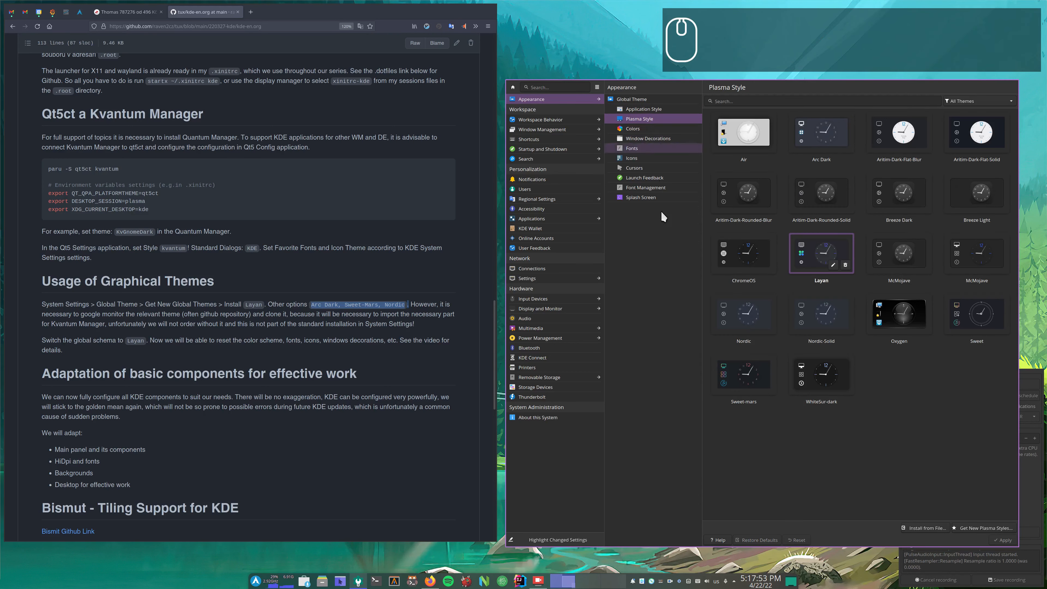
click(644, 129)
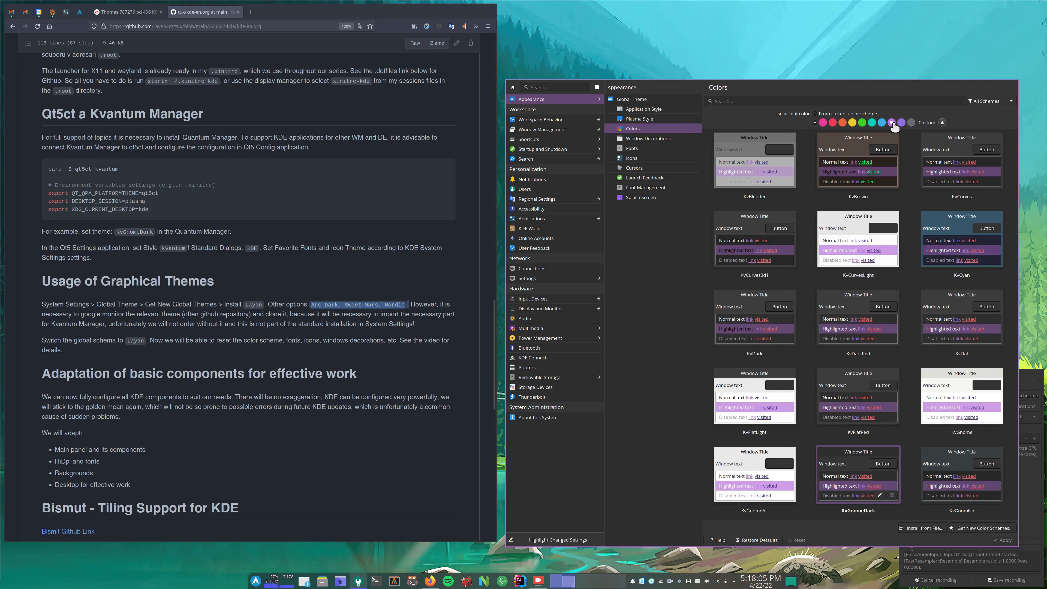
scroll(881, 410, down, 1)
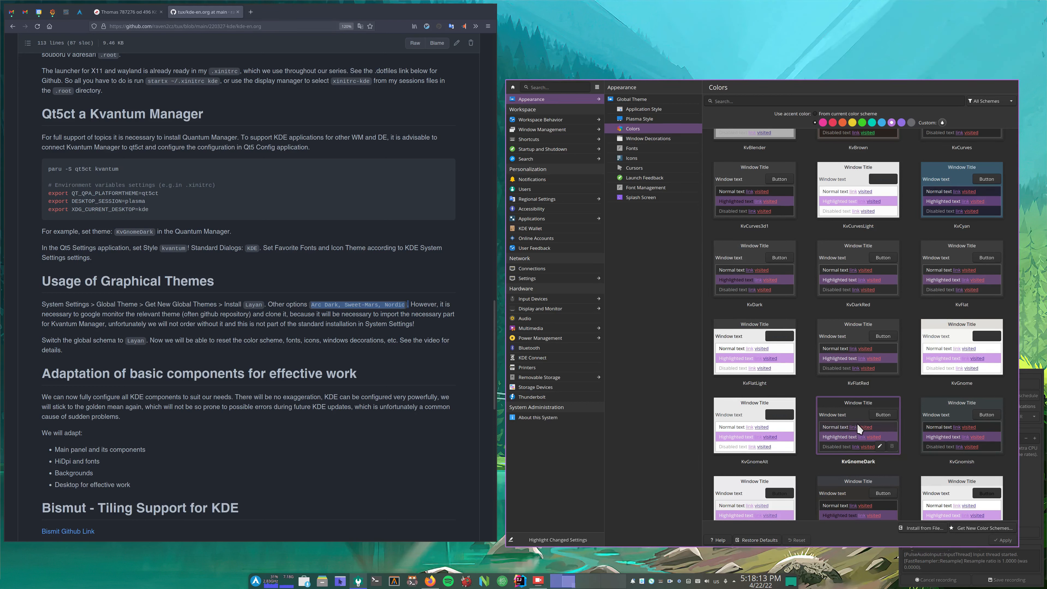
click(660, 138)
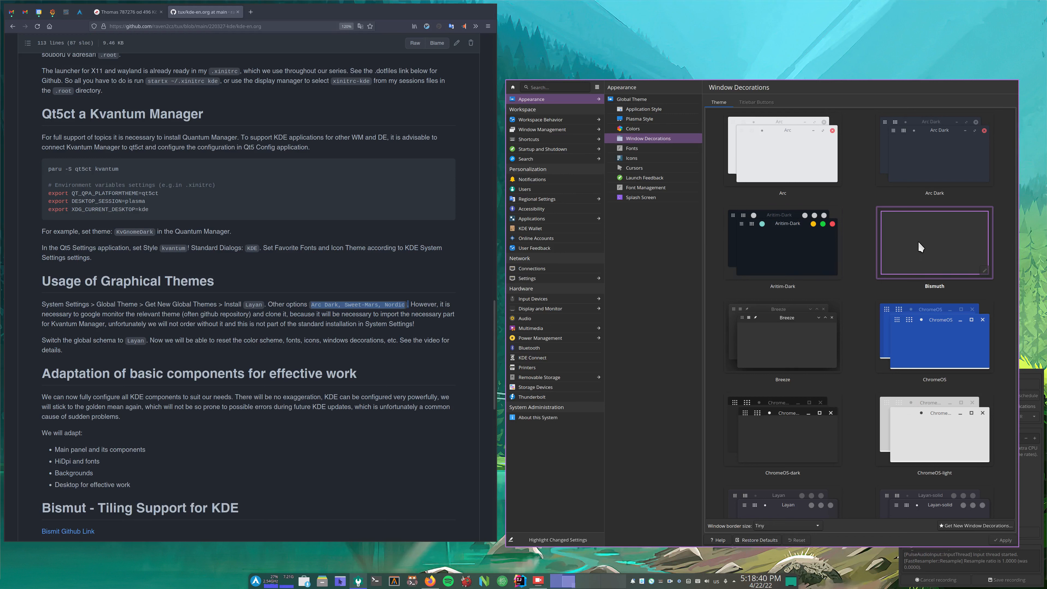
click(646, 149)
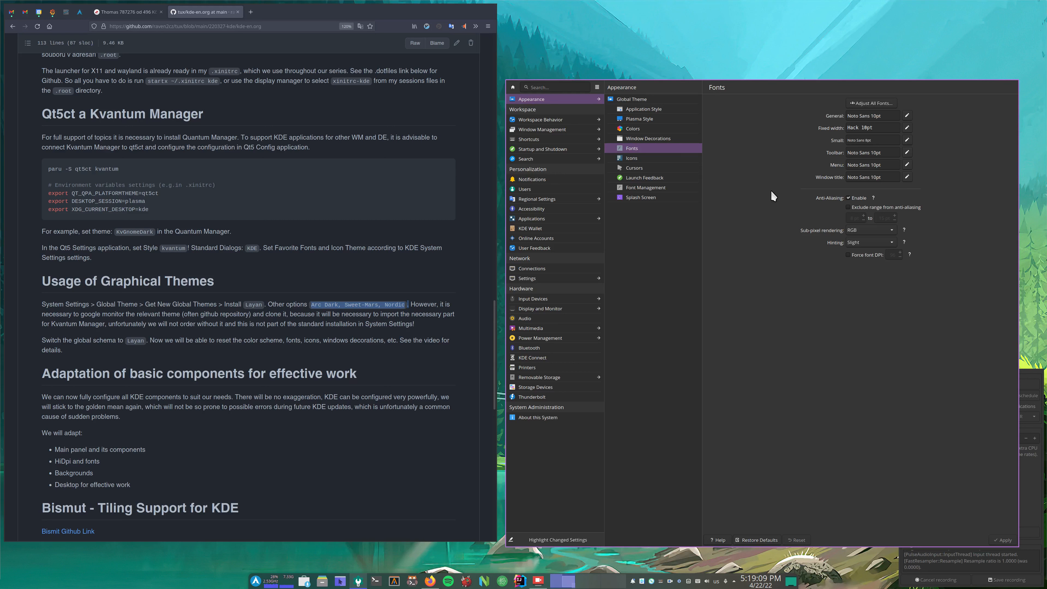
click(644, 159)
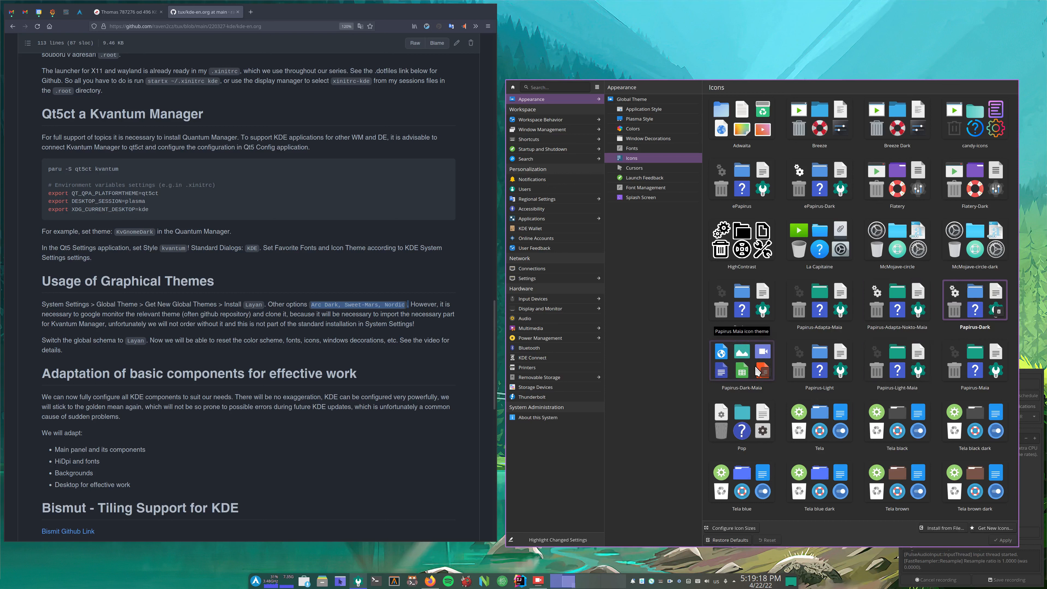
click(637, 171)
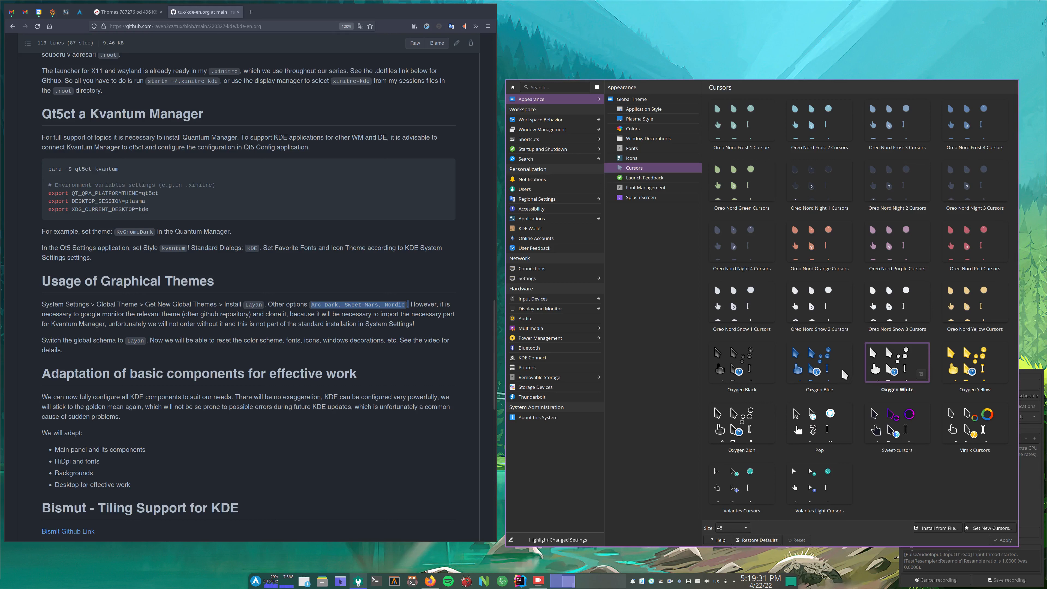
click(638, 196)
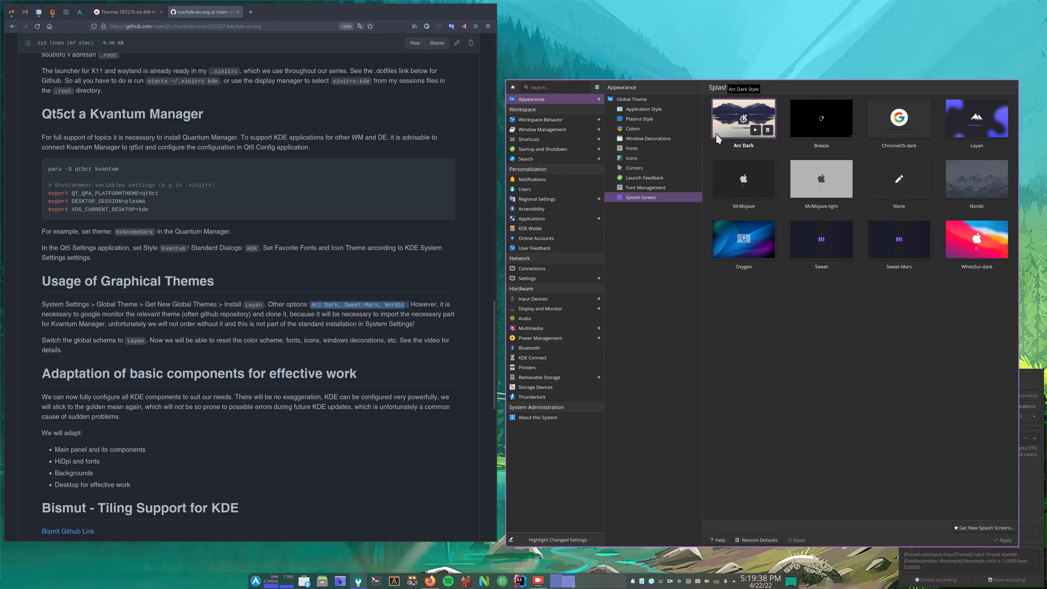
Mark the Arc Dark, Sweet-Mars, Nordic options in the guide's graphical themes section and clear the highlight again
click(343, 316)
drag(312, 305, 411, 306)
click(430, 328)
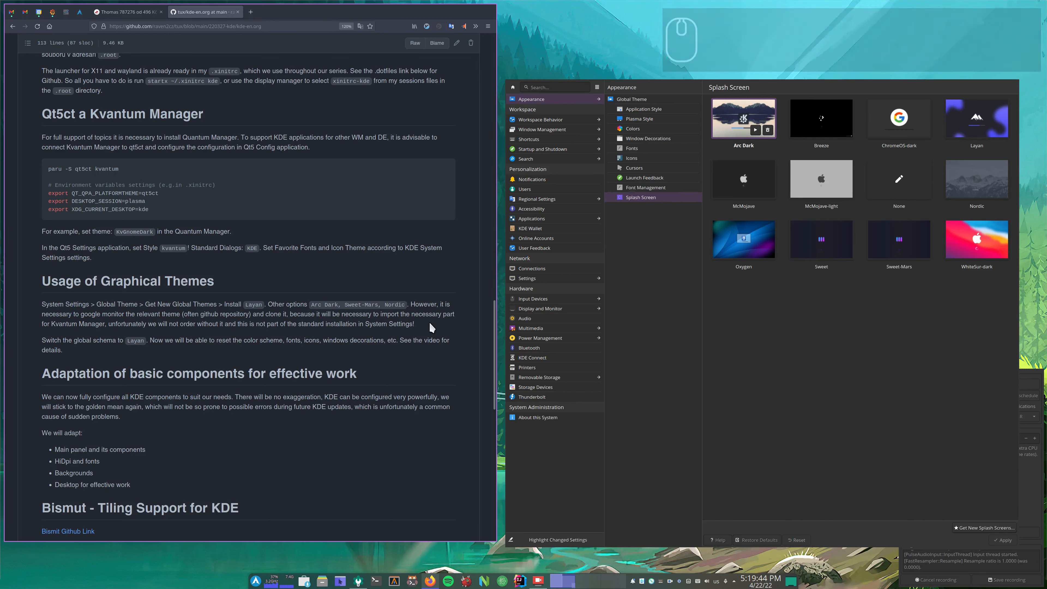
Bring up the Desktop Effects page of Workspace Behavior and look through the effects as far as Magic Lamp
click(547, 120)
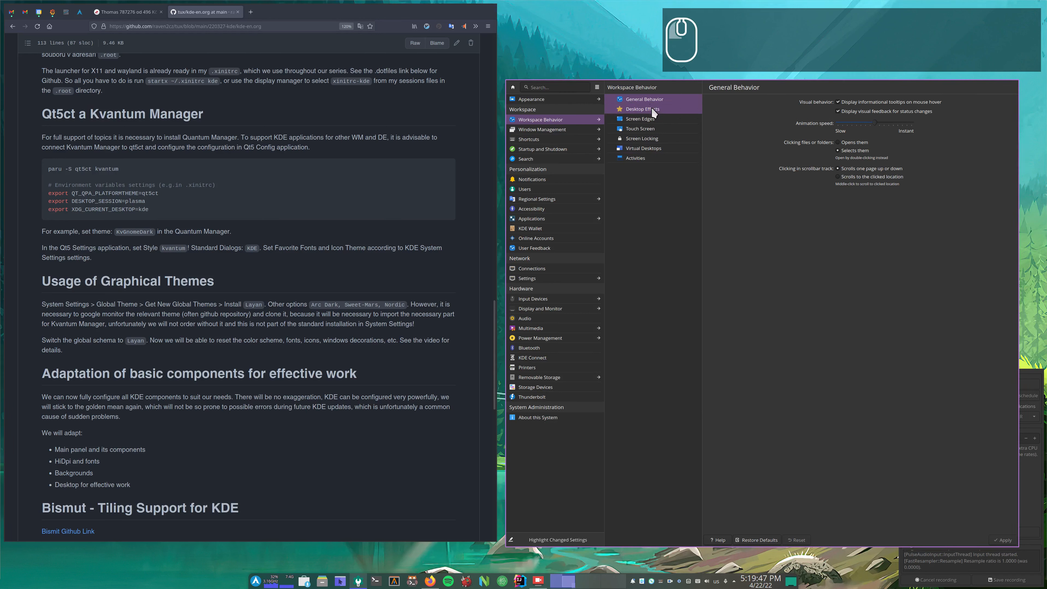
click(643, 110)
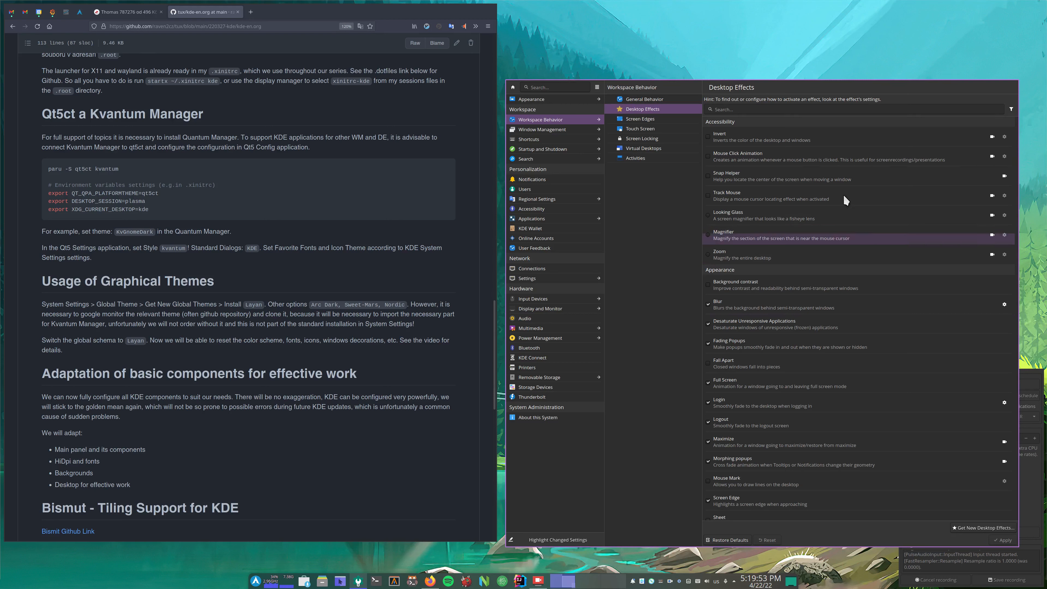
scroll(841, 342, down, 1)
scroll(842, 347, down, 5)
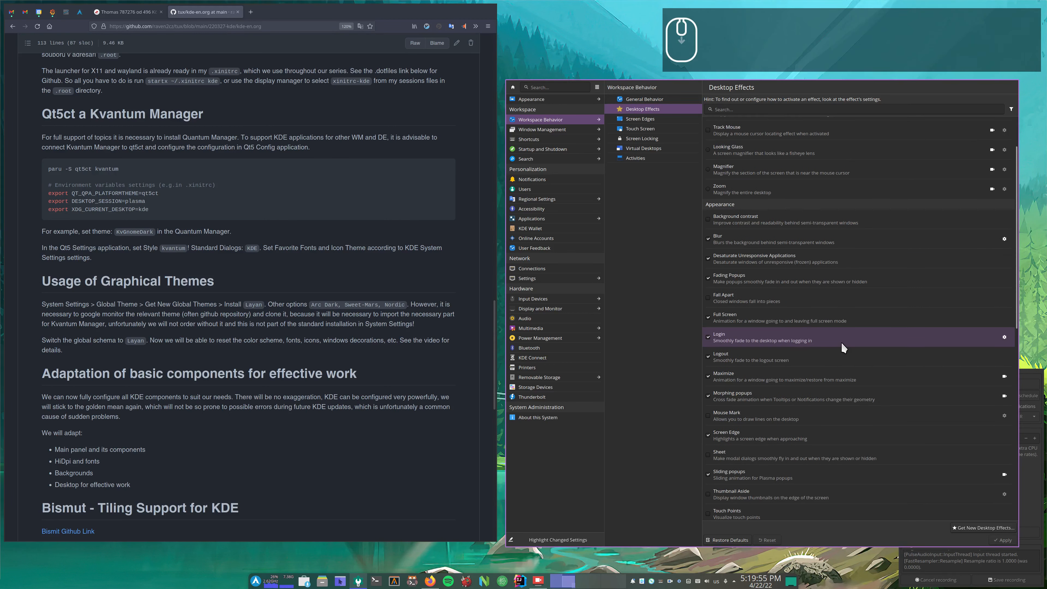
scroll(843, 348, down, 1)
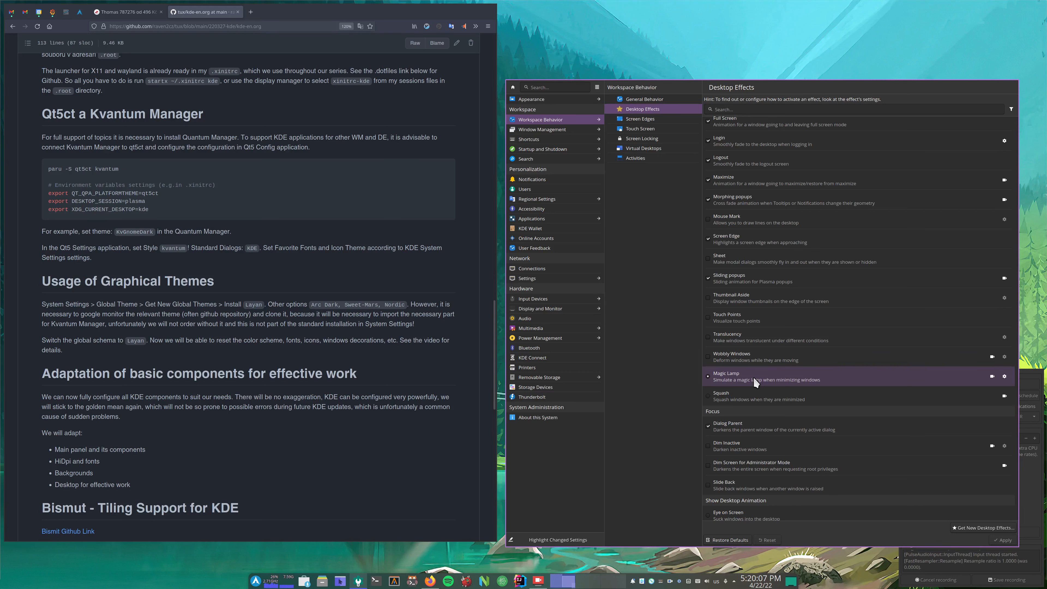
Minimize and restore the System Settings window twice to demonstrate the Magic Lamp effect
key(super+n)
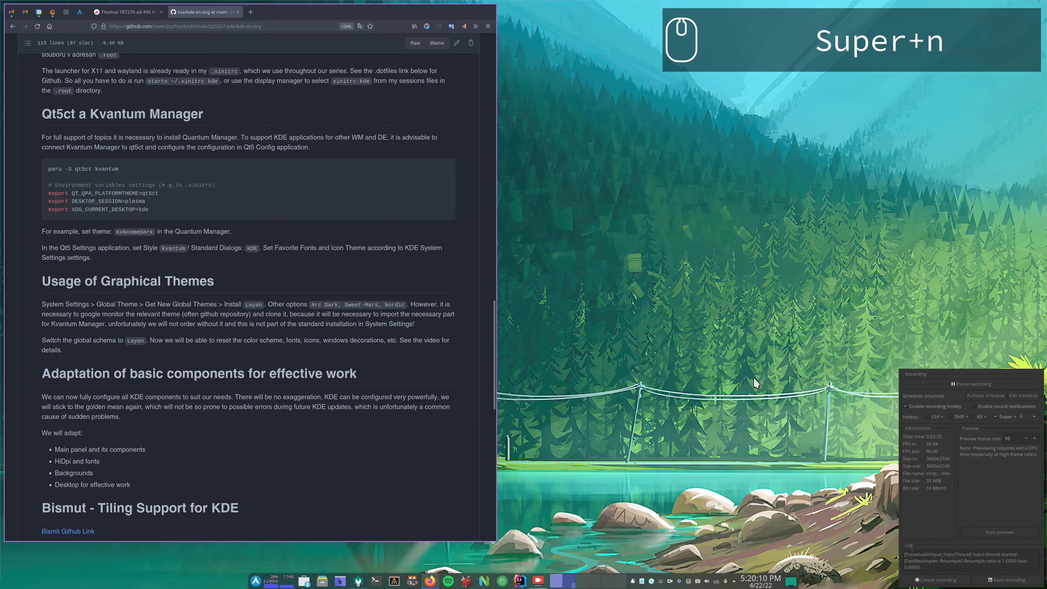
click(358, 581)
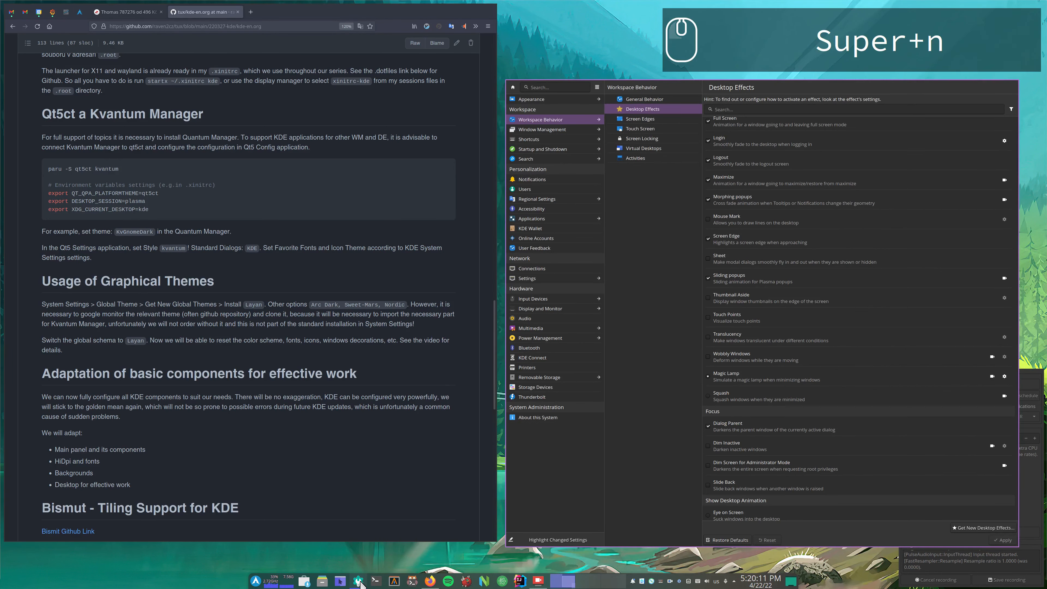
key(super+n)
click(357, 582)
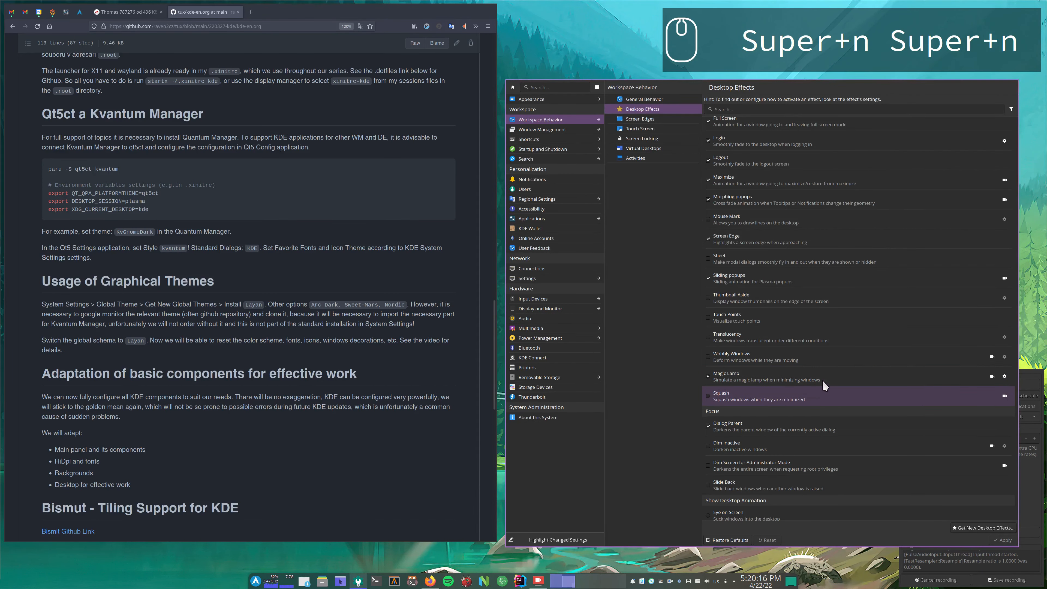
Enable and apply the Wobbly Windows effect, and move the System Settings window back and forth to demonstrate it
click(708, 356)
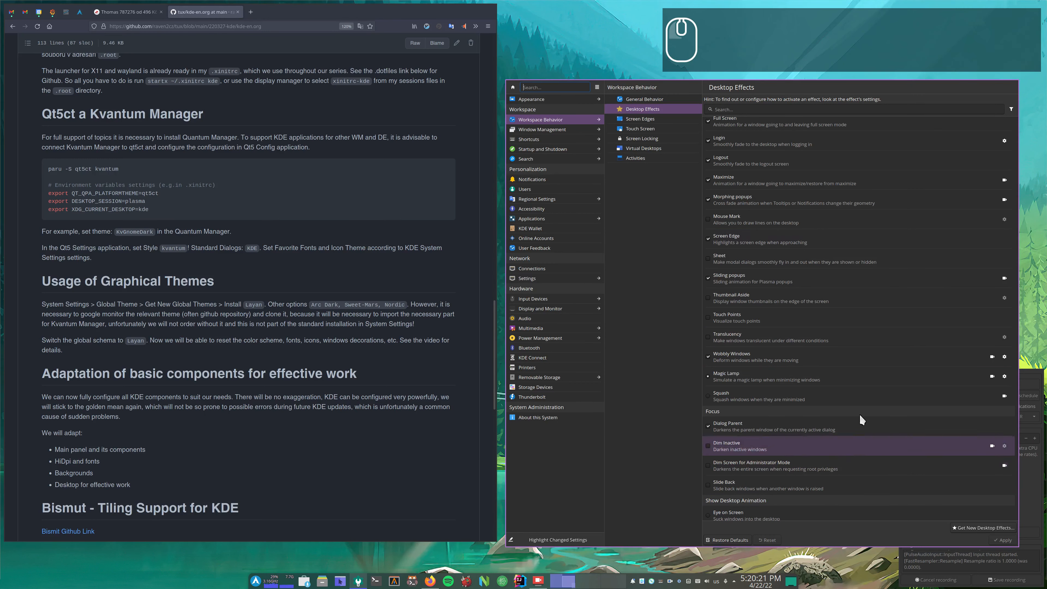
drag(880, 431, 702, 421)
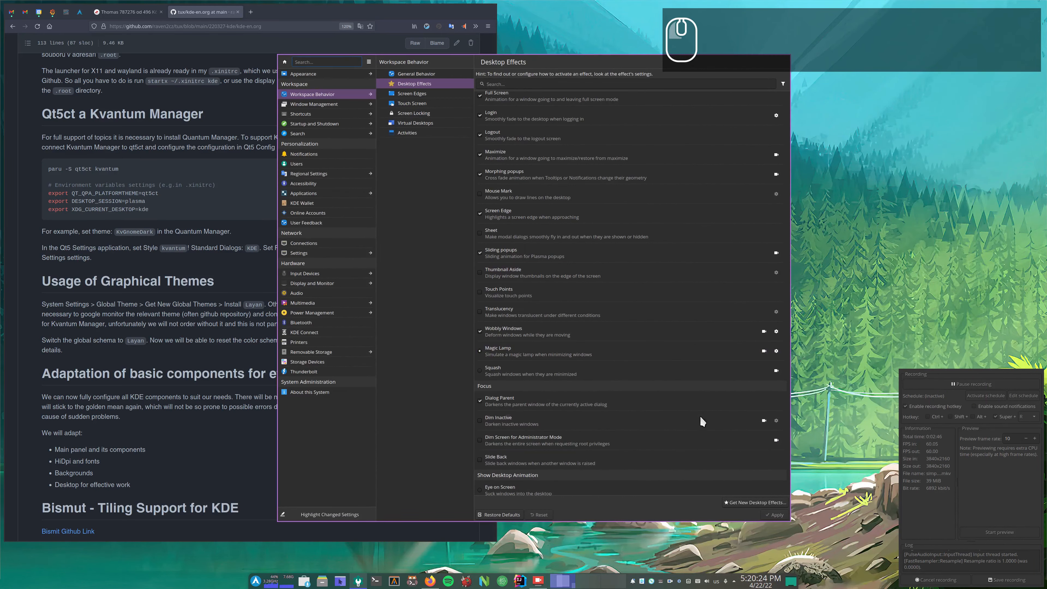
drag(732, 471, 887, 467)
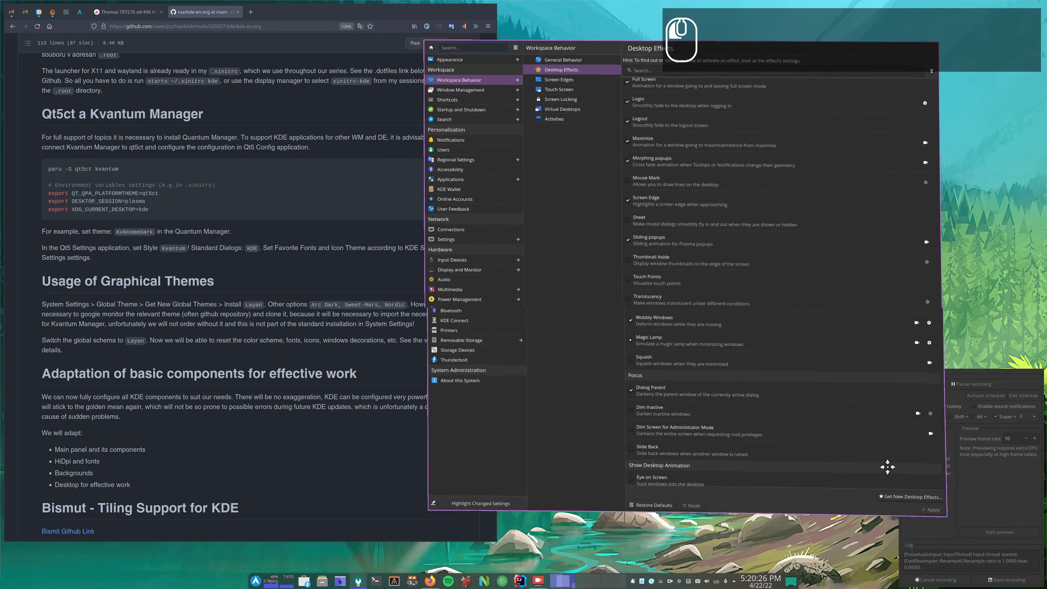
drag(463, 483, 329, 474)
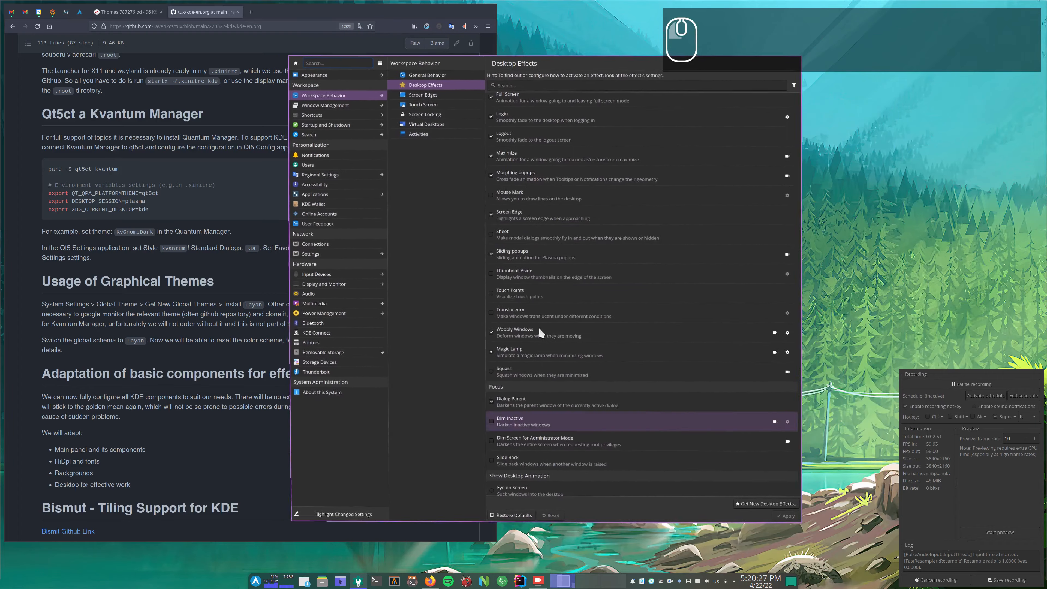
drag(573, 104, 794, 93)
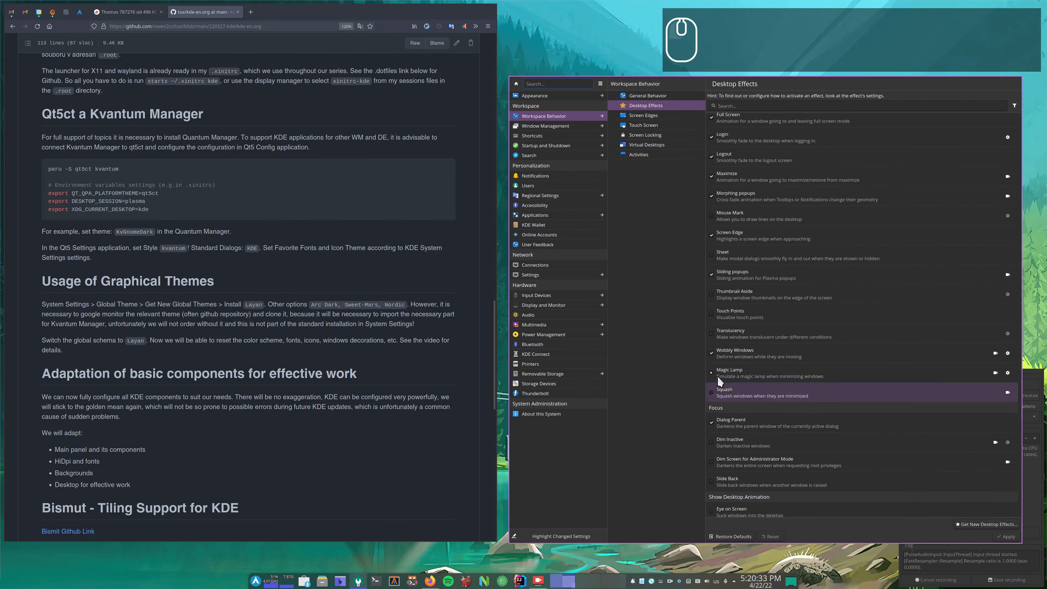
Disable the Wobbly Windows effect, apply the change and nudge the System Settings window to check it
click(712, 353)
click(1004, 536)
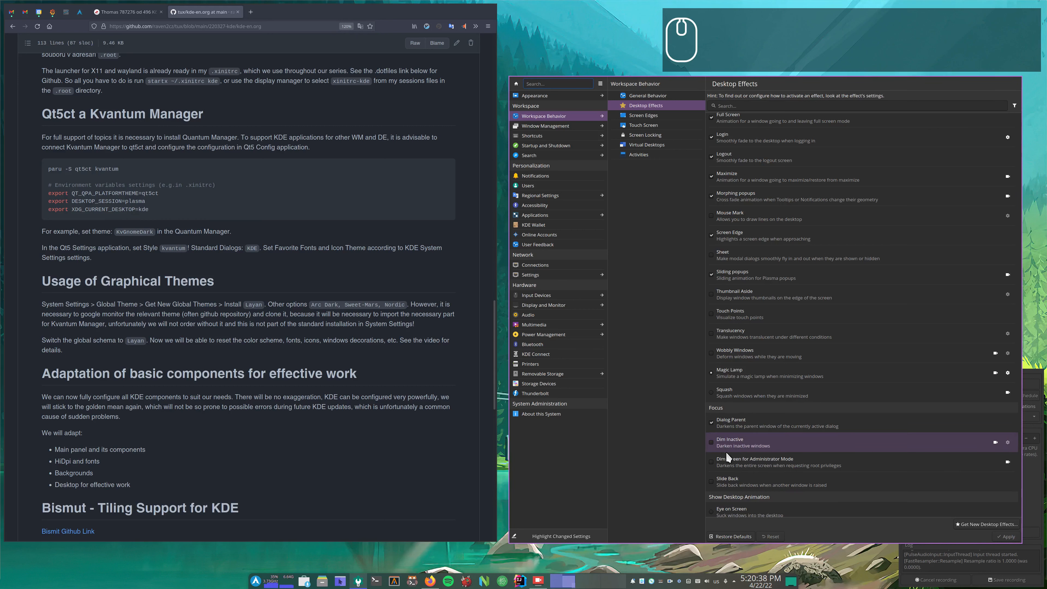
mouse_move(649, 441)
mouse_down()
mouse_move(489, 437)
mouse_move(652, 439)
mouse_up()
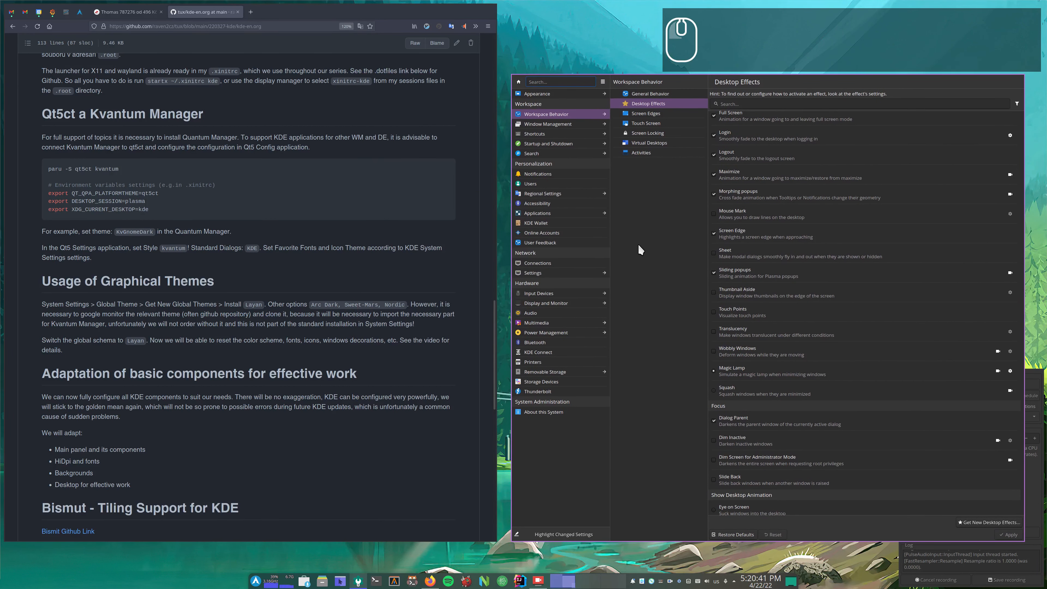
Show the Virtual Desktops page of Workspace Behavior and switch back and forth between the desktops, returning to Desktop 1
click(659, 144)
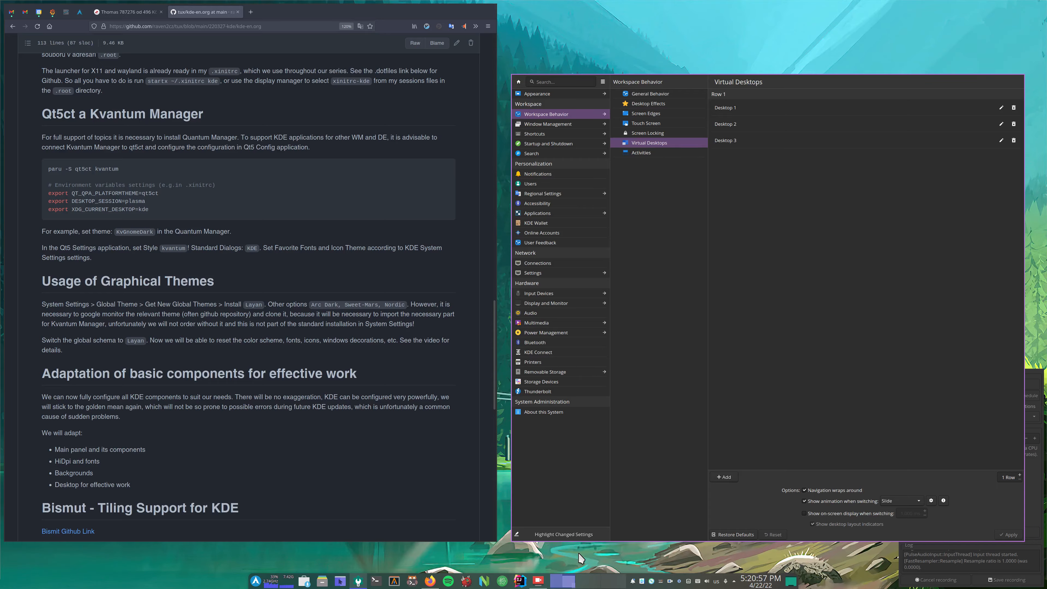
key(super+Right)
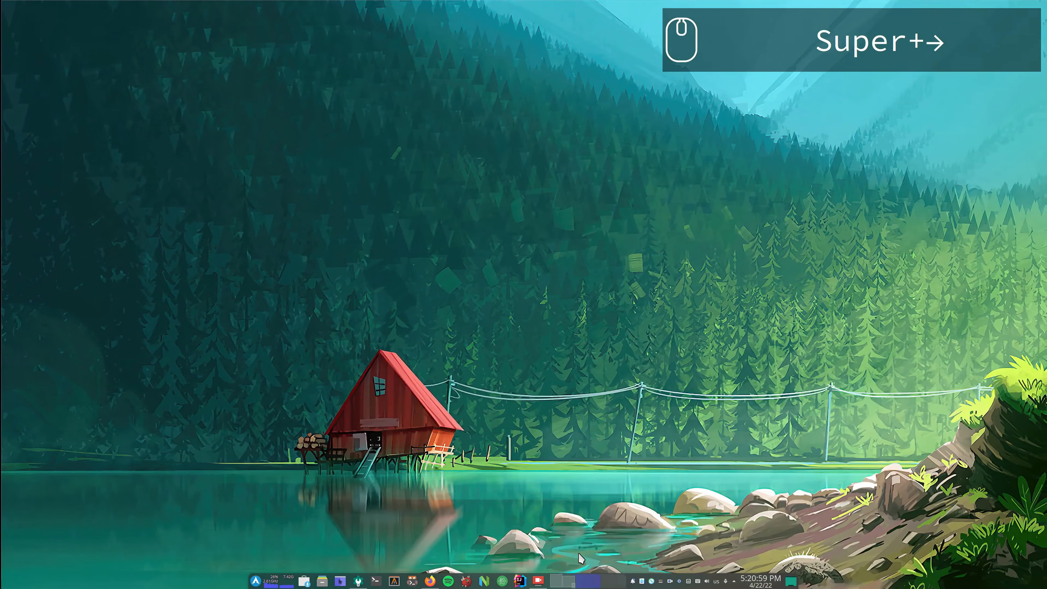
key(super+Right)
key(super+Left)
key(super+Left)
key(super+Right)
key(super+Right)
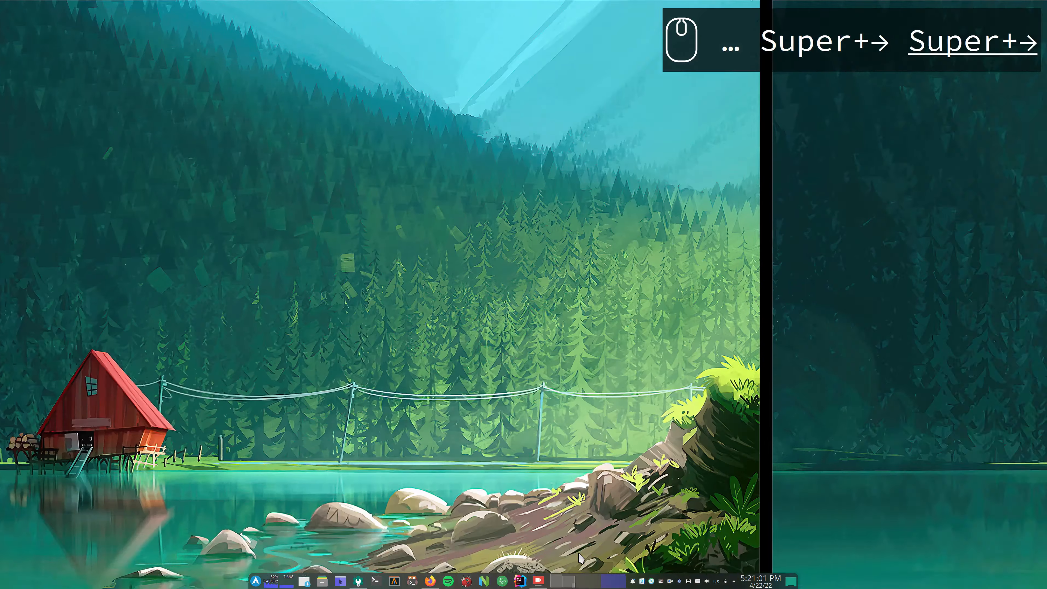
key(super+Left)
key(super+Left)
key(super+Right)
key(super+Left)
key(super+Right)
key(super+Left)
key(super+Right)
key(super+Left)
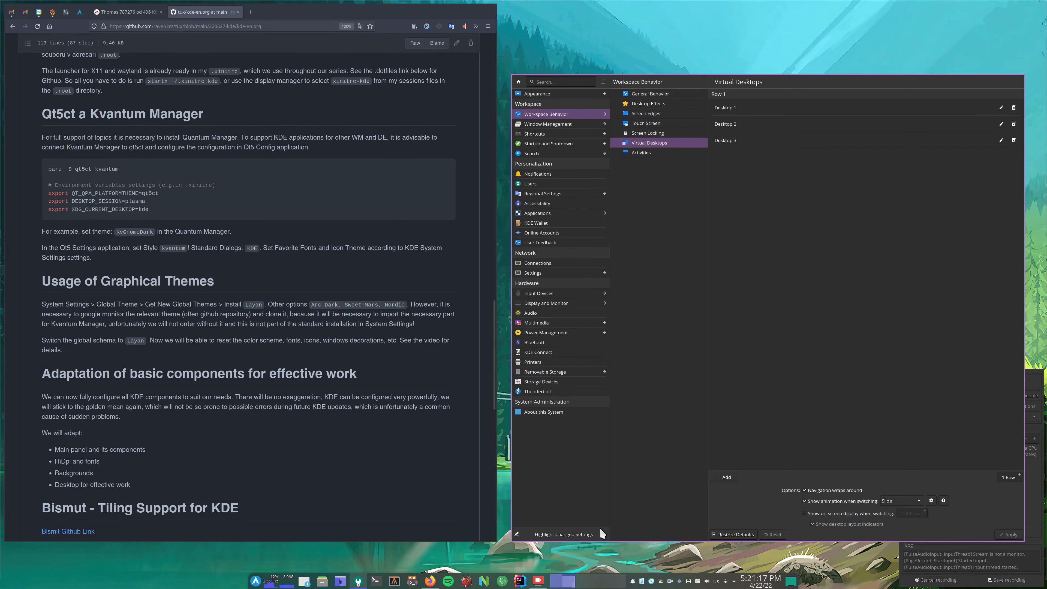
Show all virtual desktops in the desktop grid and move the System Settings window to Desktop 2 and back to Desktop 1
key(ctrl+F8)
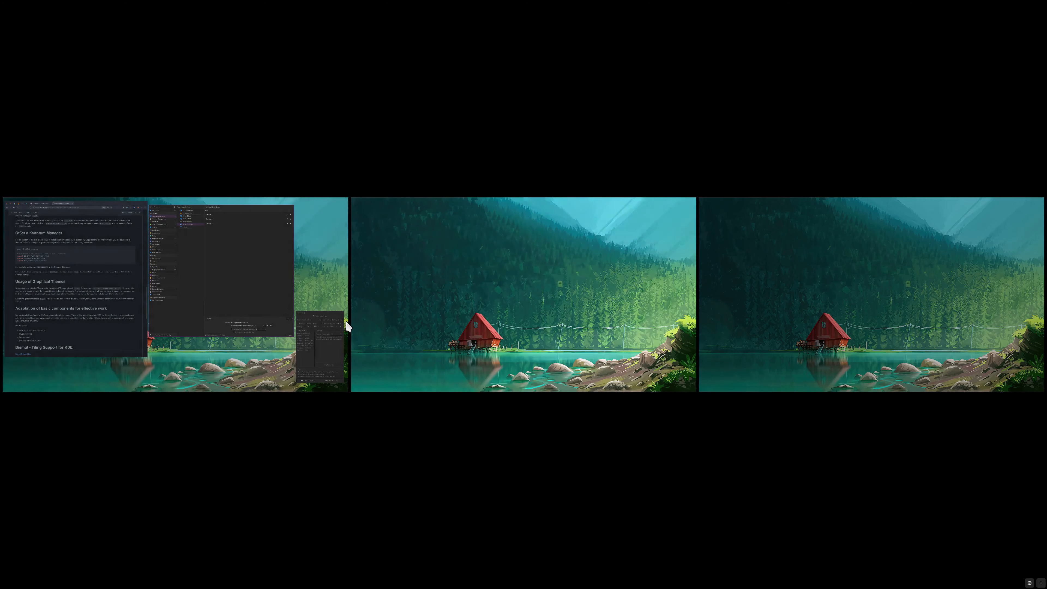
drag(218, 297, 442, 390)
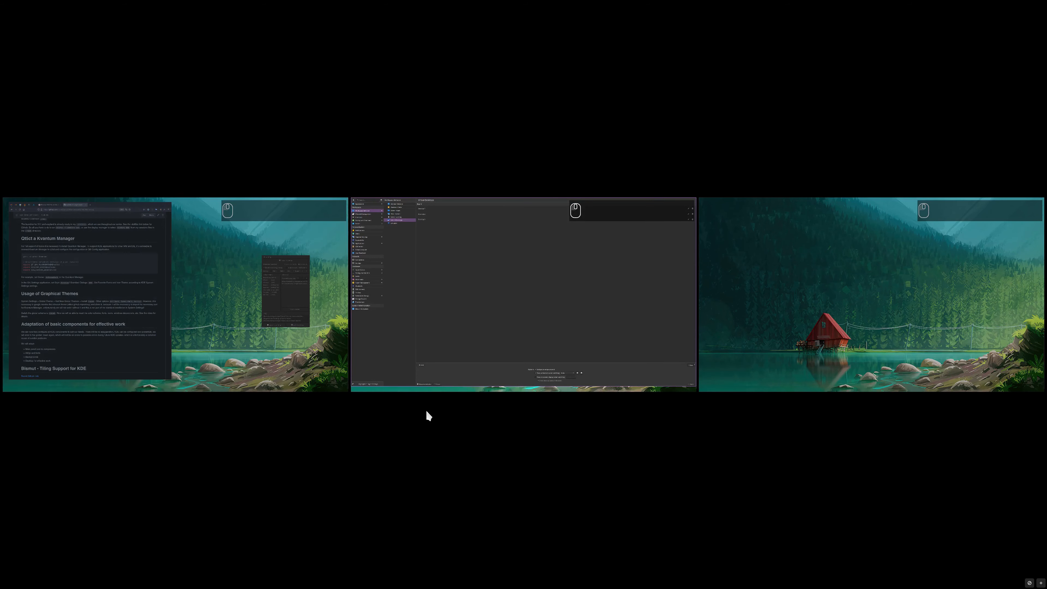
drag(559, 292, 182, 283)
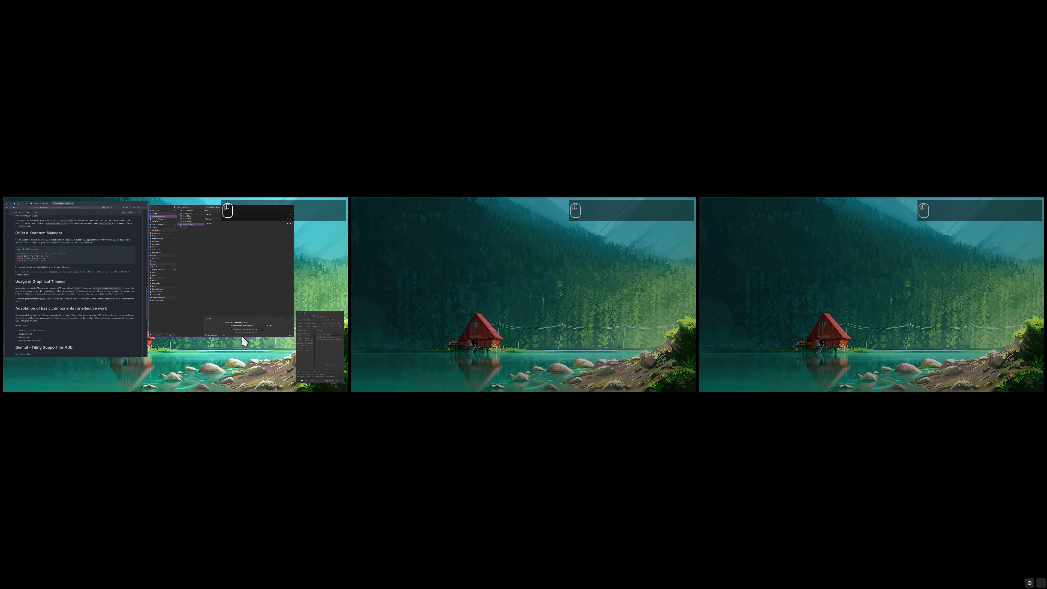
Return from the desktop grid to Desktop 1 and show the Login Screen (SDDM) page of Startup and Shutdown
click(180, 310)
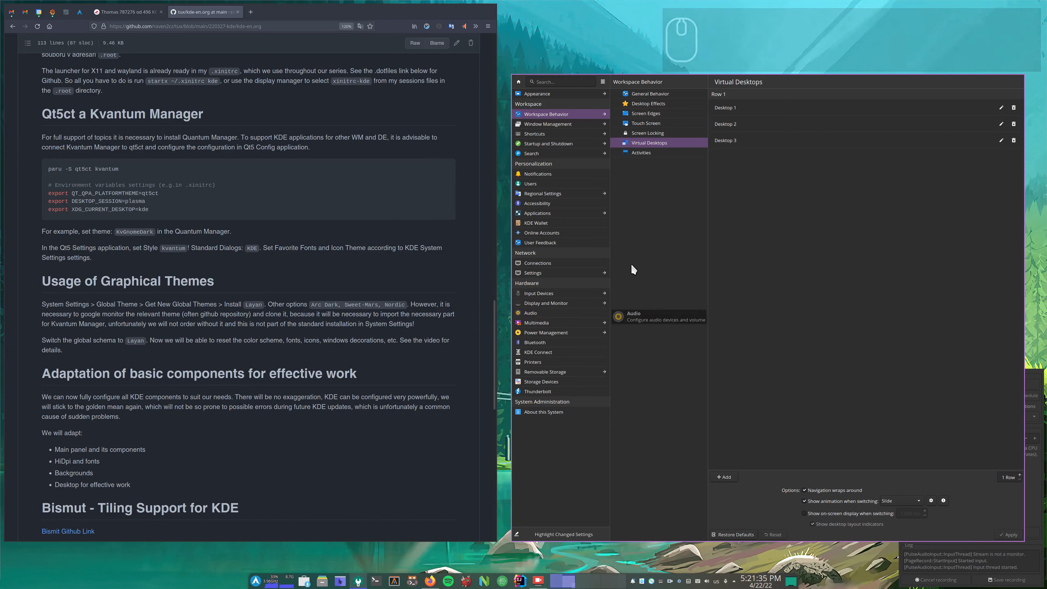
key(super+r)
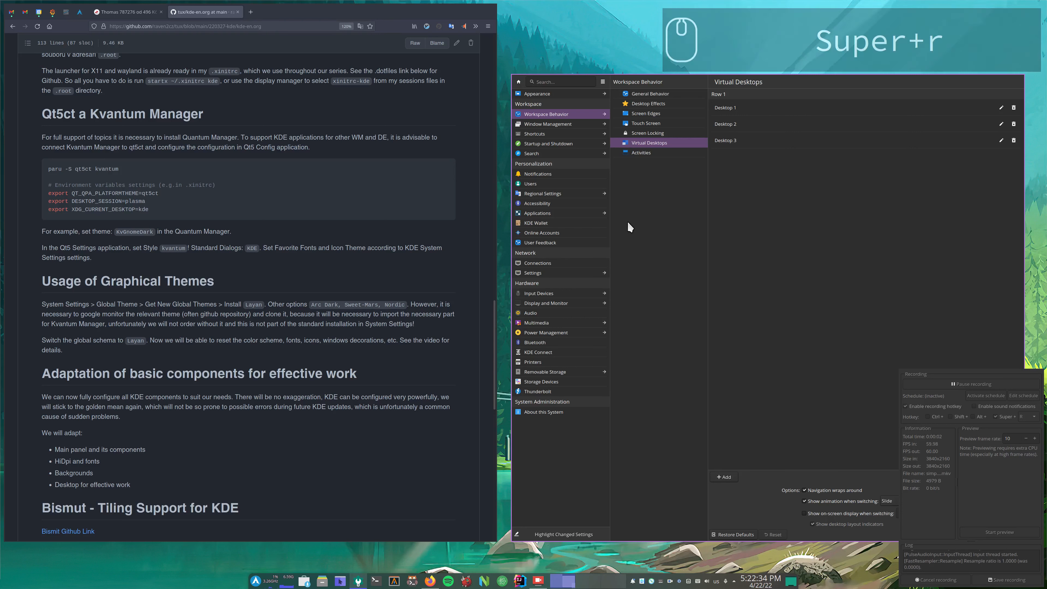
click(559, 141)
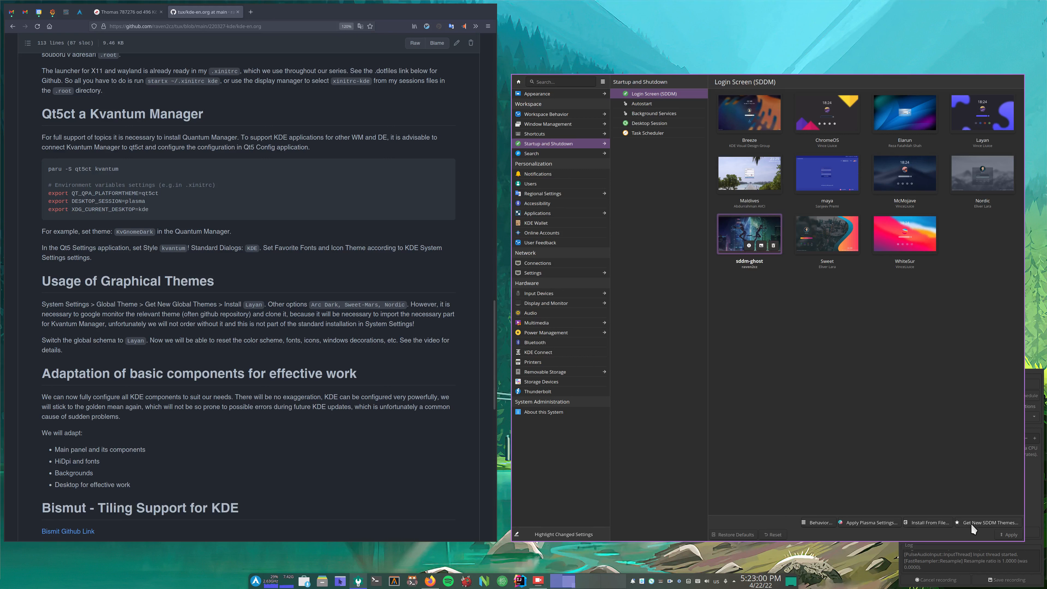
Open the catalogue of new SDDM themes, enlarge its window and search for "sddm-ghost"
click(985, 521)
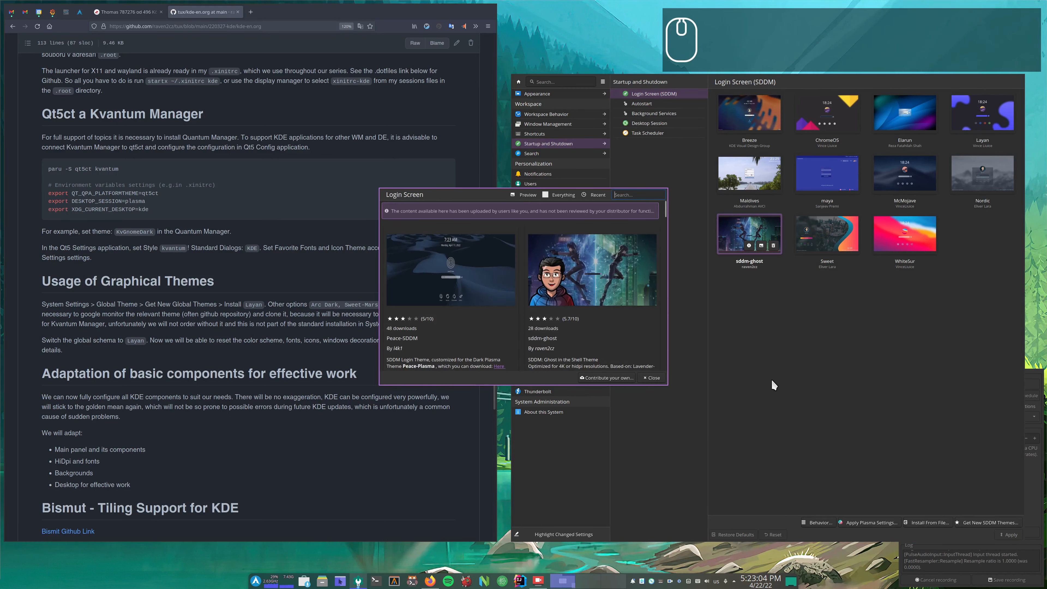
mouse_move(569, 295)
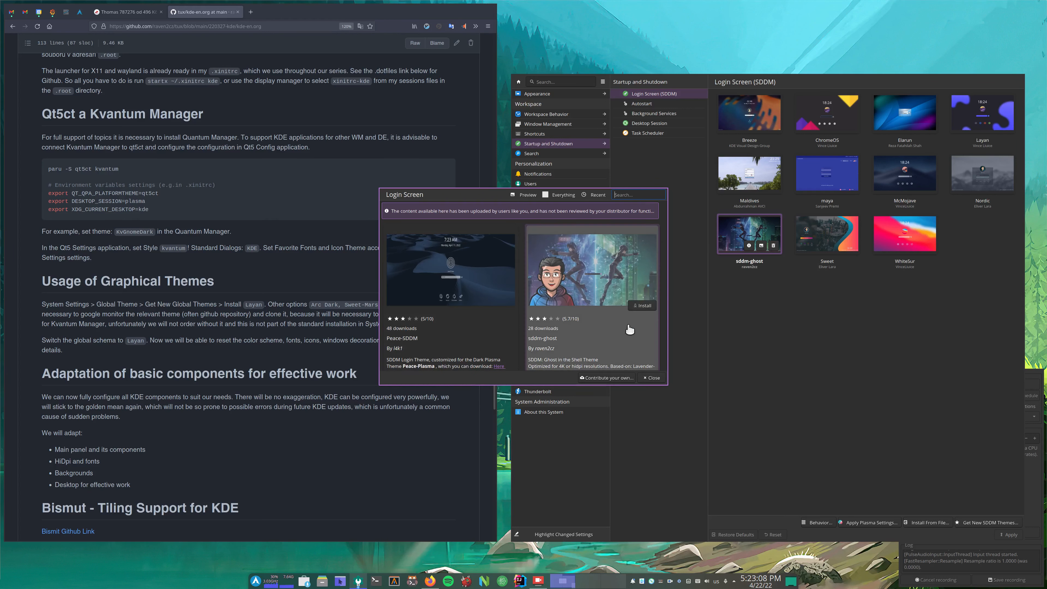
drag(667, 384, 814, 499)
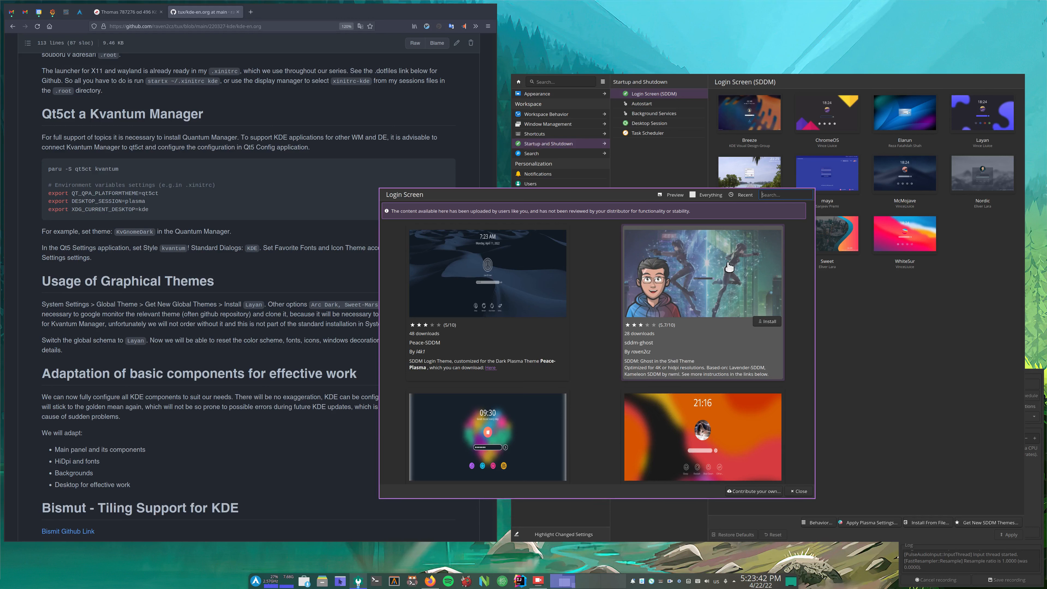
text(sdd)
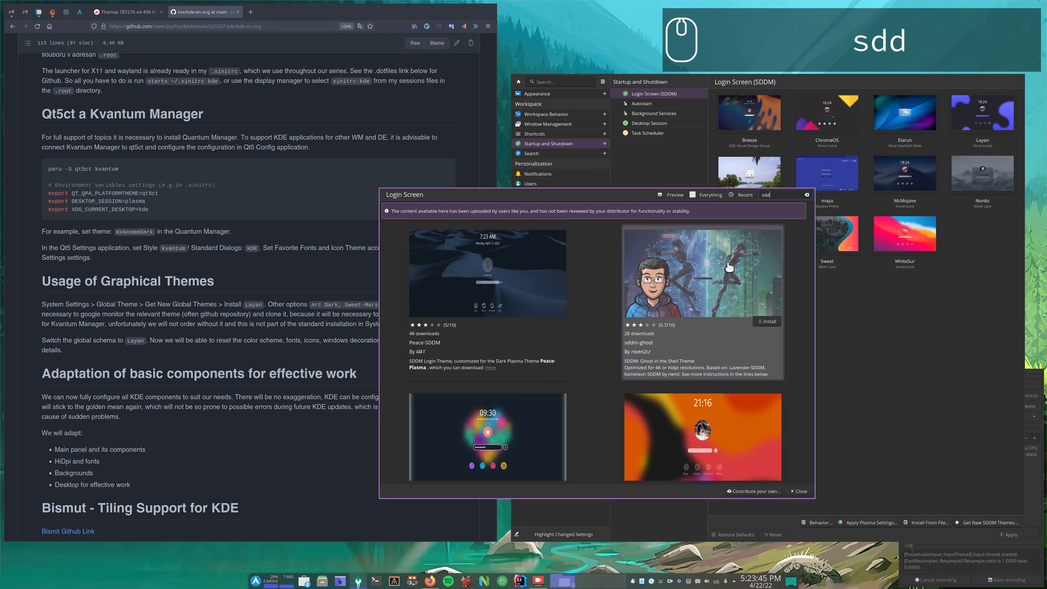
text(m-)
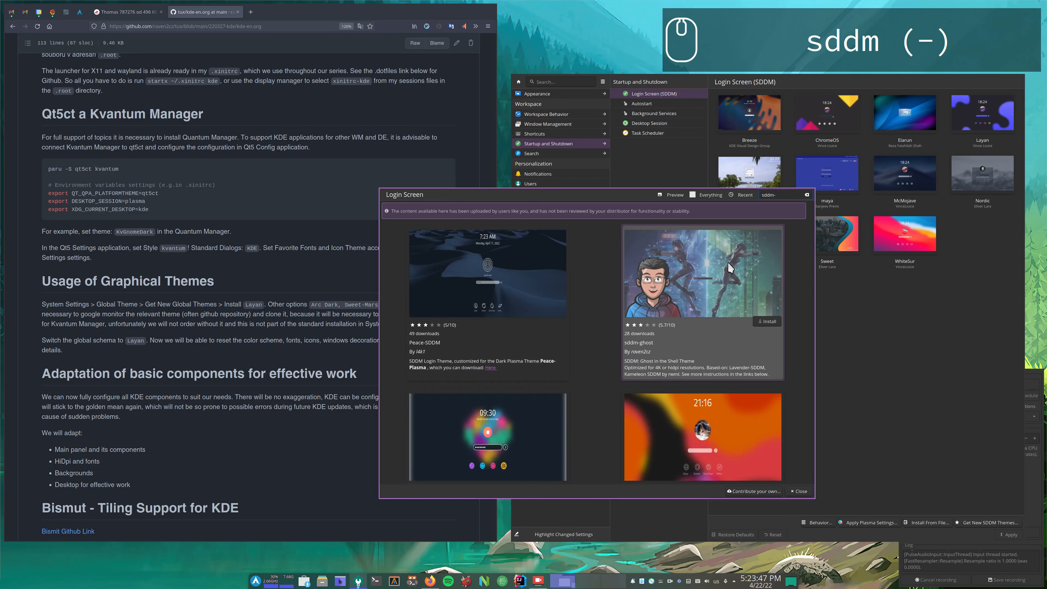
text(ghost)
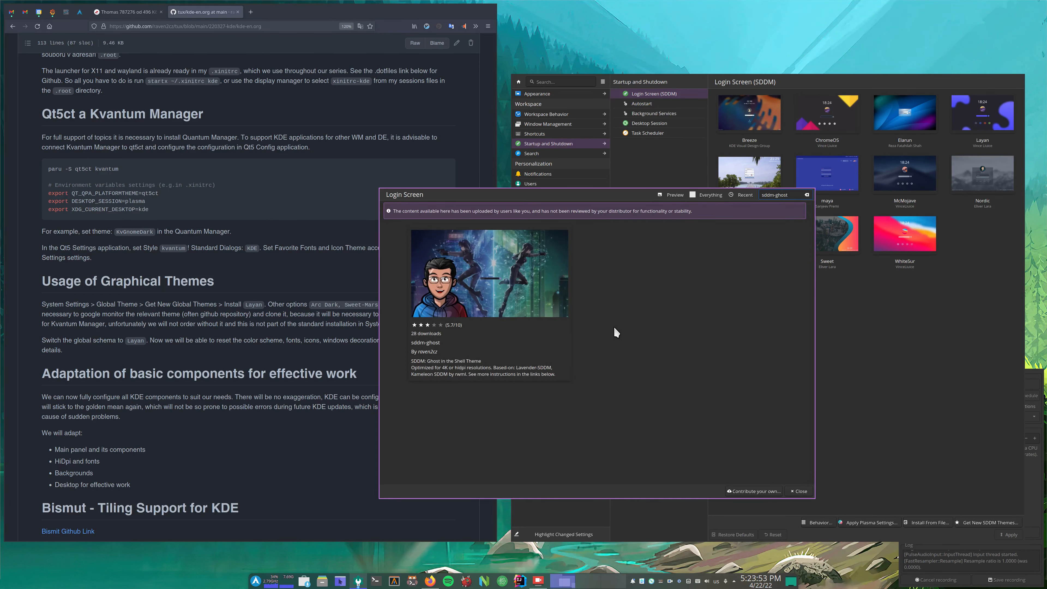
key(super+r)
key(super+r)
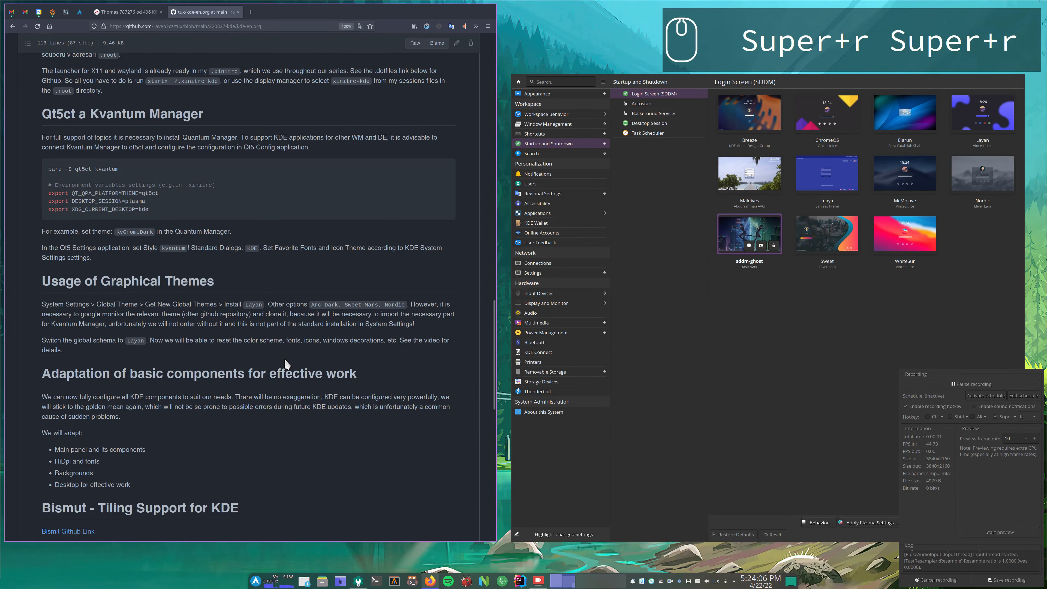
Read on in the guide to the section "Adaptation of basic components for effective work" and highlight its heading
scroll(287, 364, down, 4)
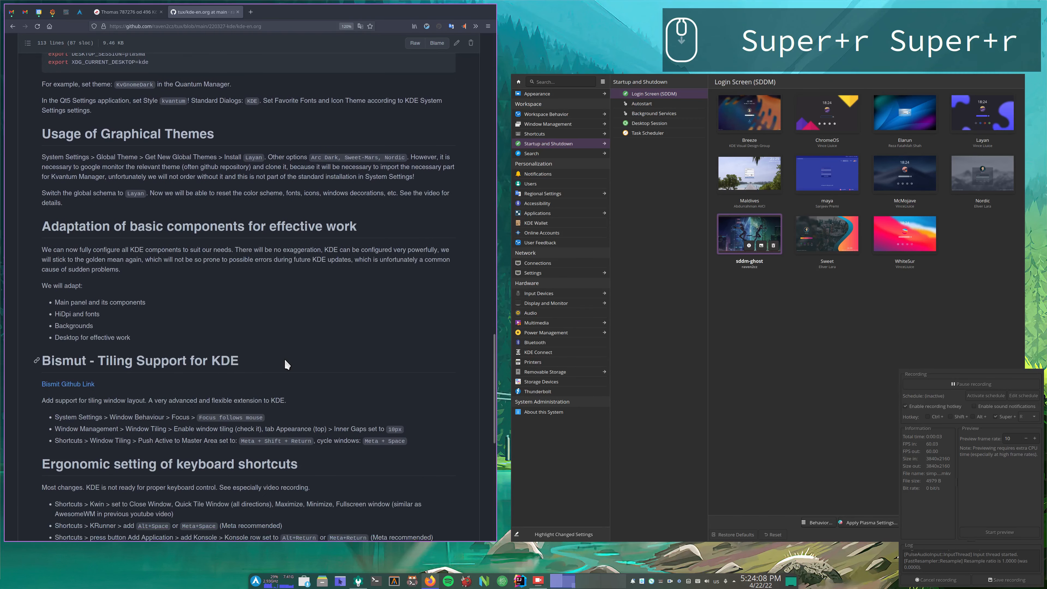
drag(131, 226, 376, 229)
click(388, 216)
scroll(174, 288, down, 1)
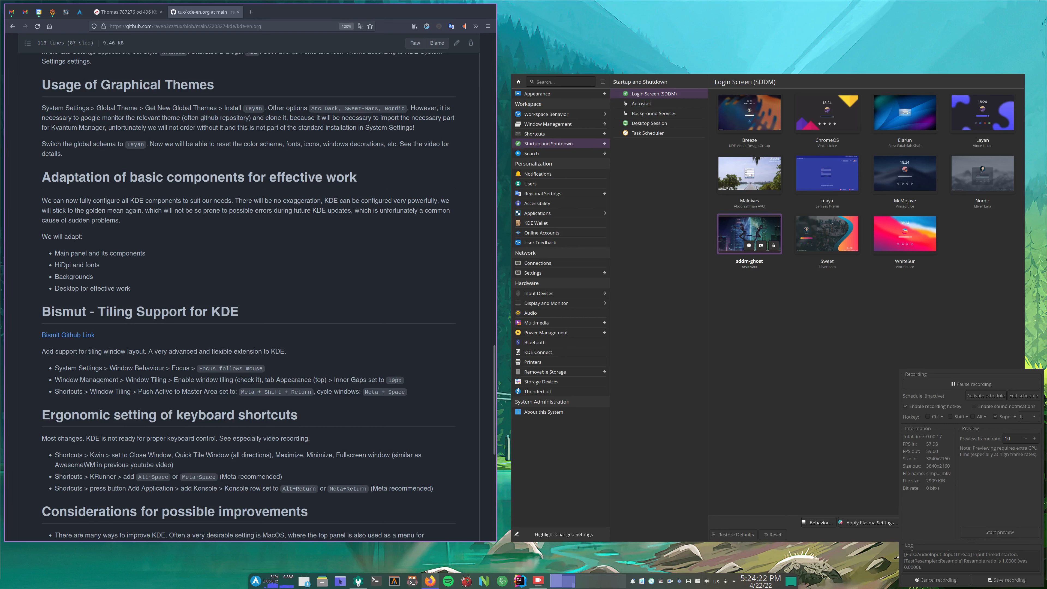
key(super+r)
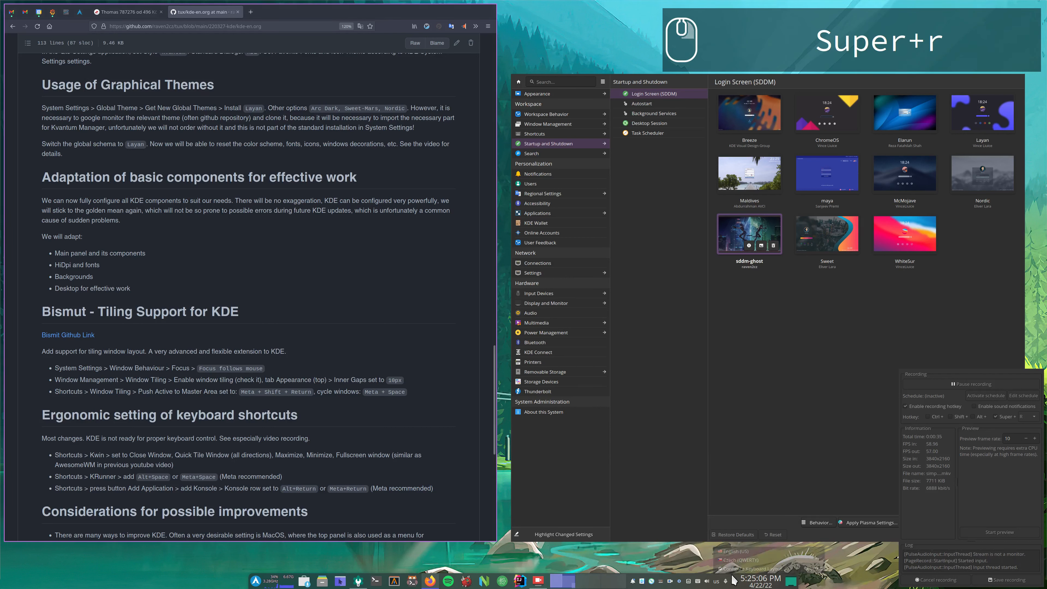
Put the desktop panel in edit mode and inspect the options of its Pager, Icons-only Task Manager and System Tray widgets
right_click(733, 581)
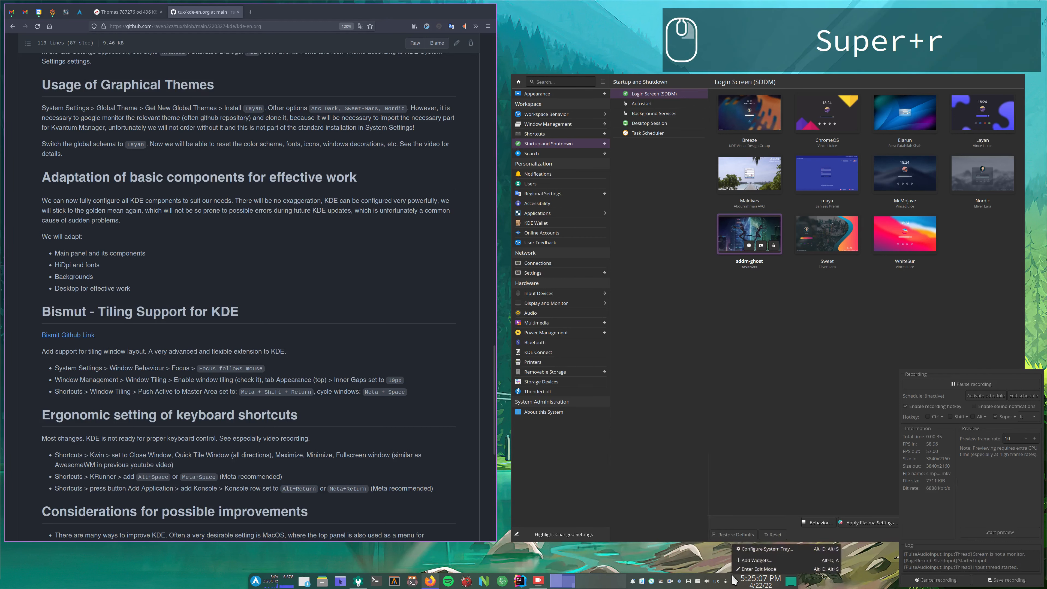
click(757, 568)
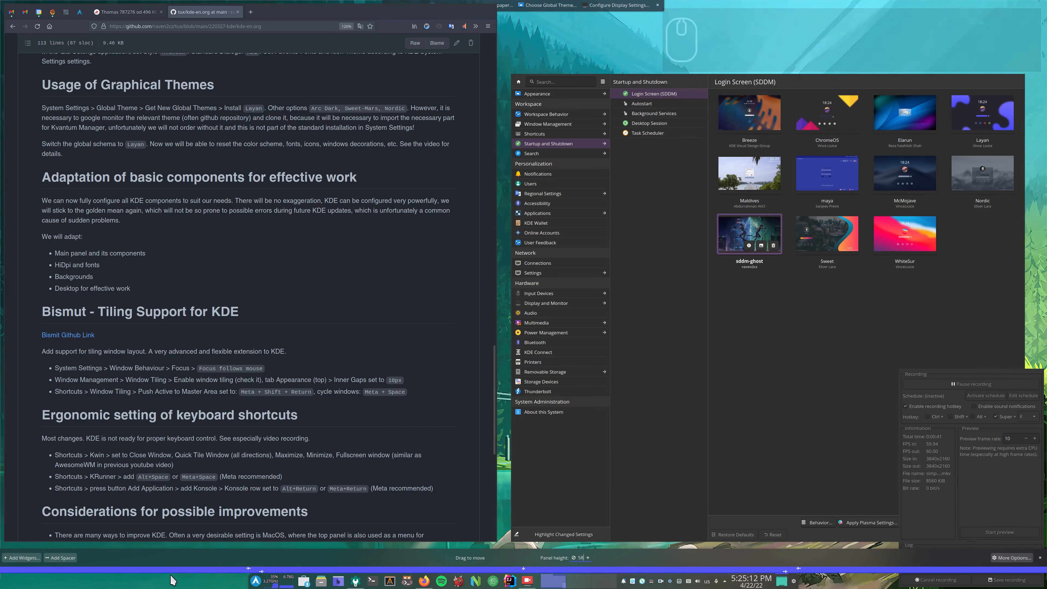
mouse_move(574, 576)
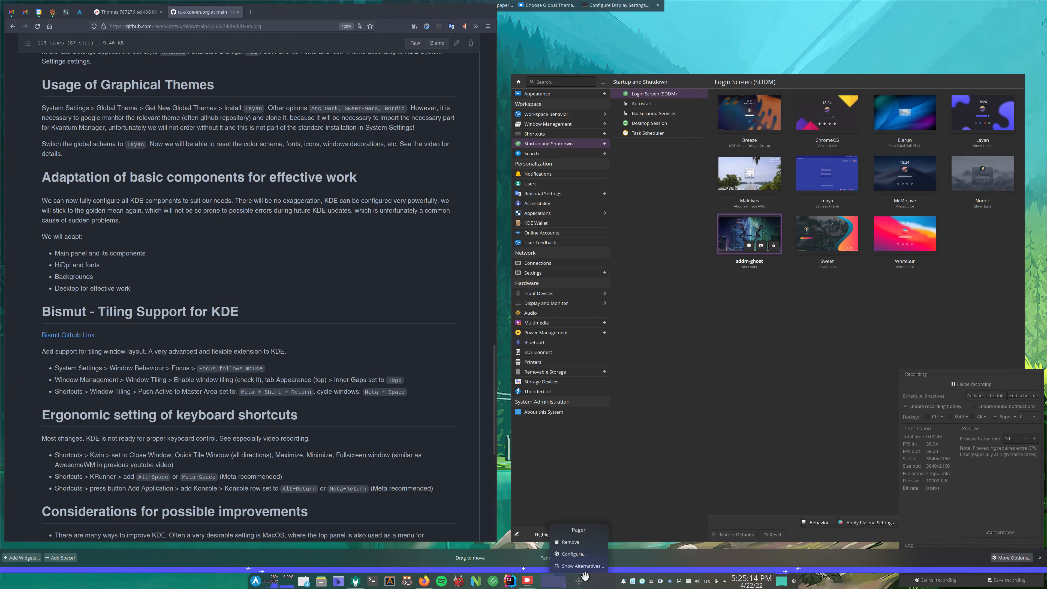
mouse_move(519, 581)
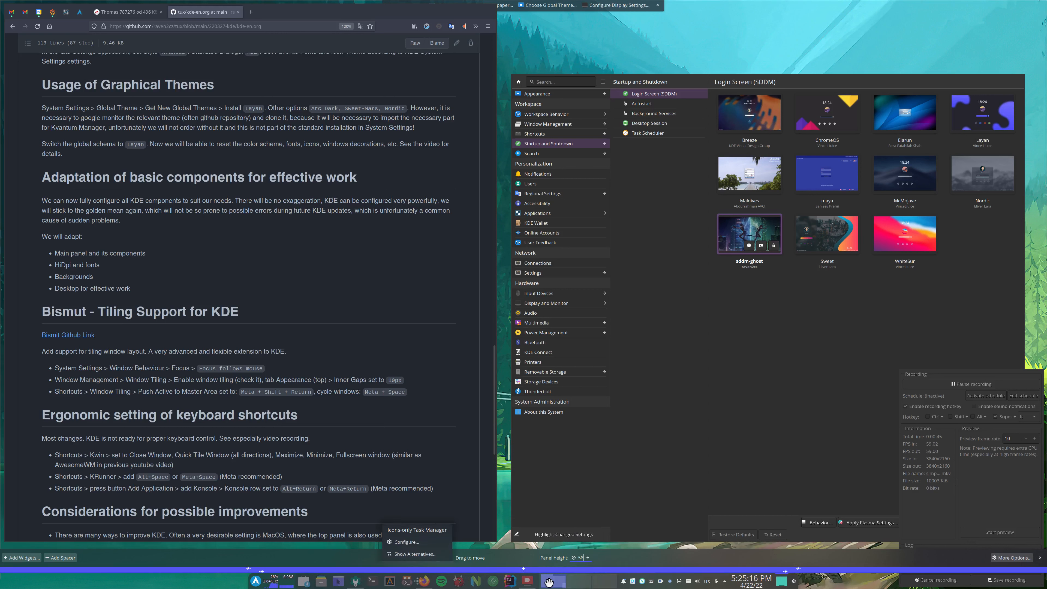
mouse_move(642, 582)
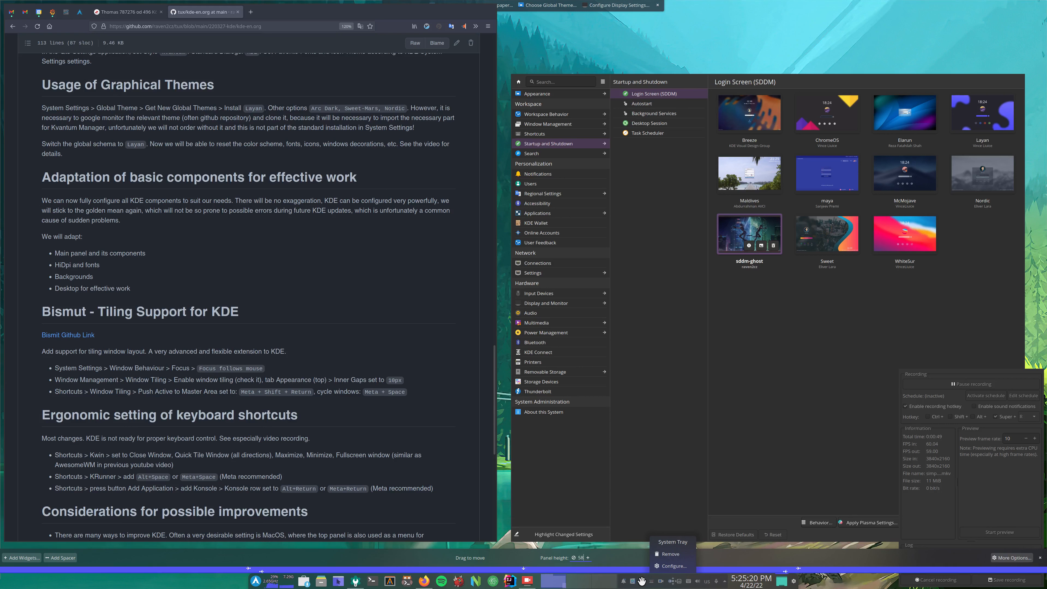
mouse_move(790, 587)
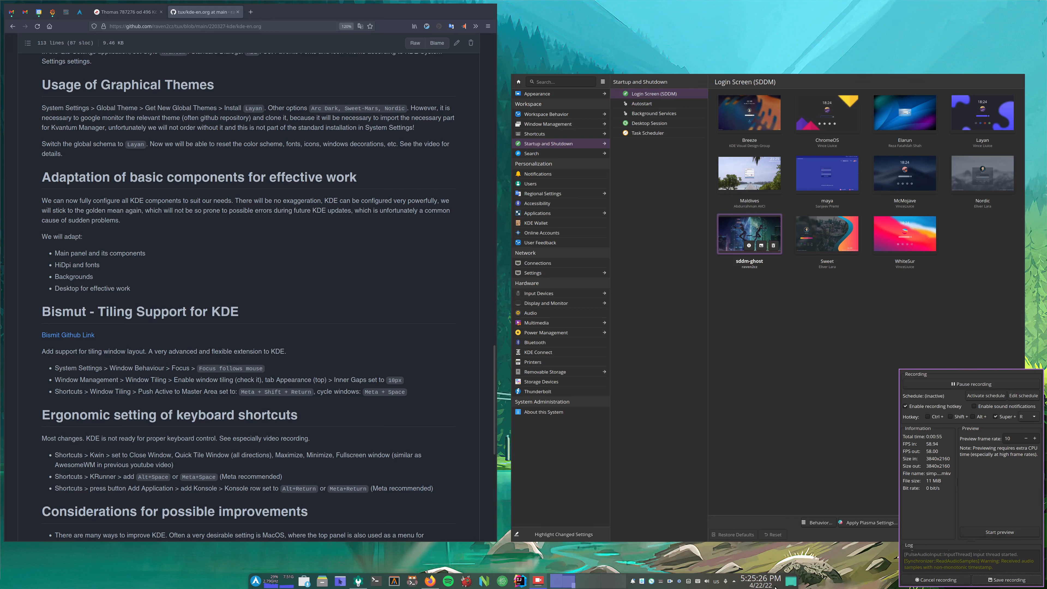
Re-enter the panel's edit mode and show its additional options
right_click(737, 583)
click(747, 570)
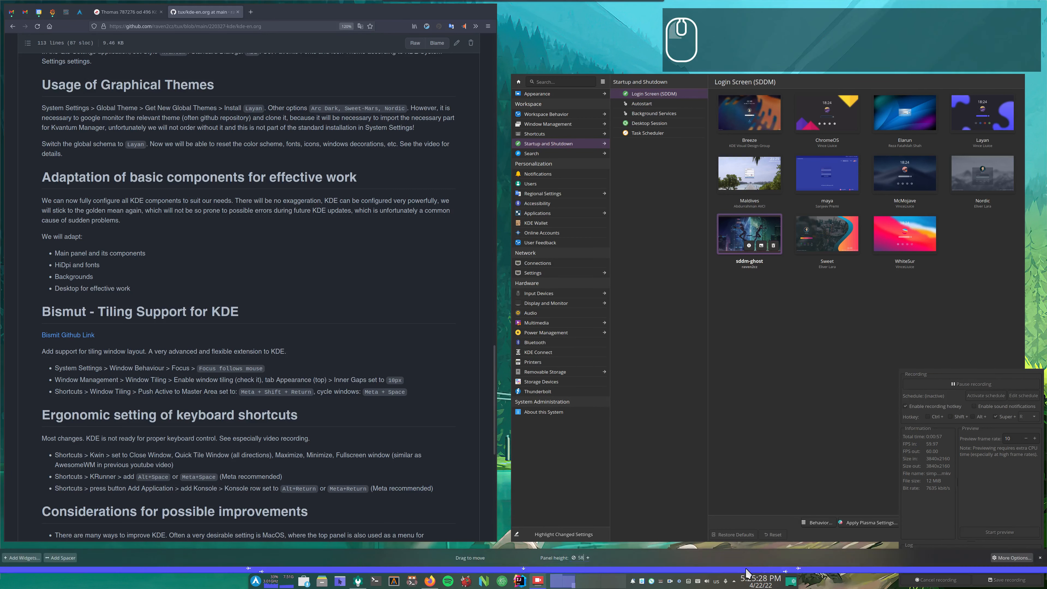
click(1005, 559)
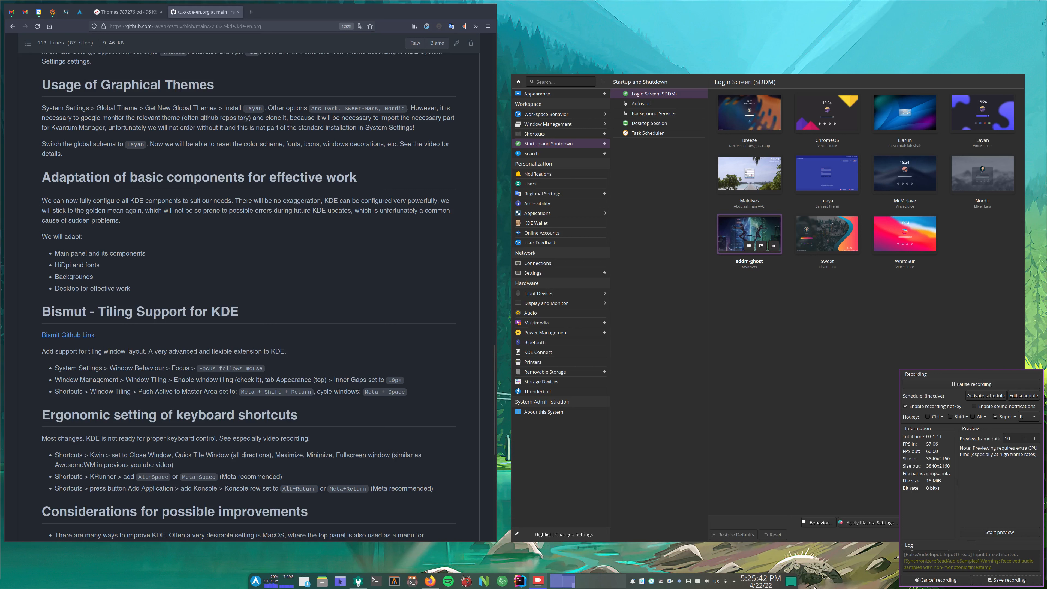
Edit the panel again and remove the Resources Monitor widget from it
right_click(733, 585)
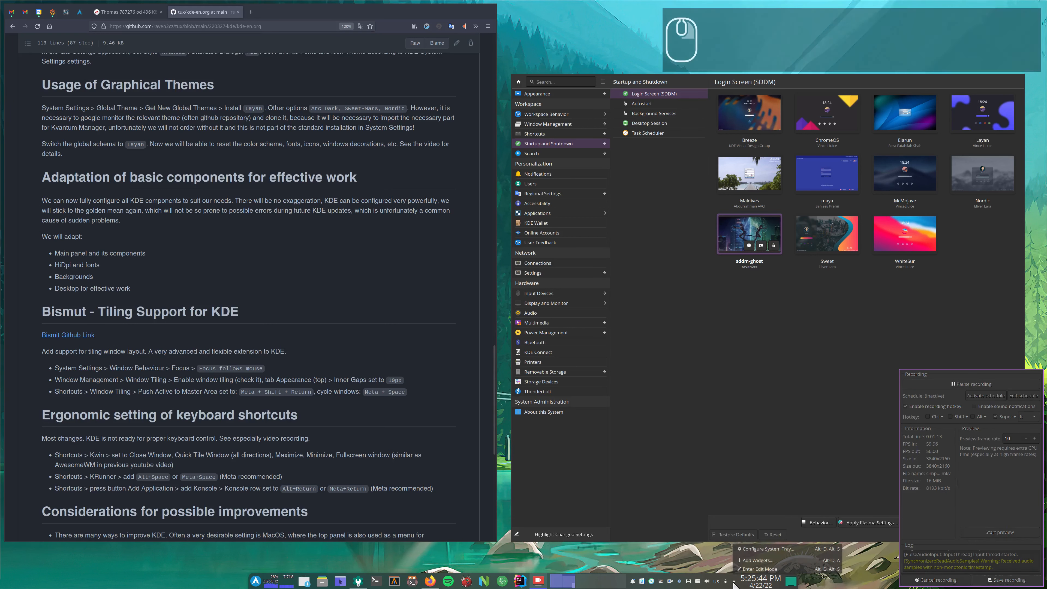
click(741, 572)
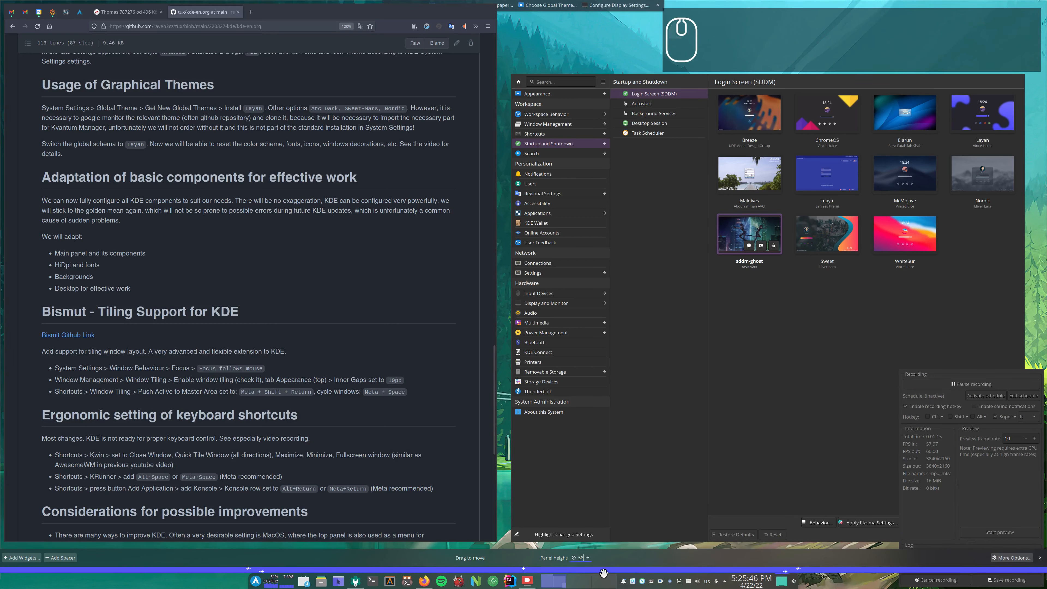
mouse_move(355, 585)
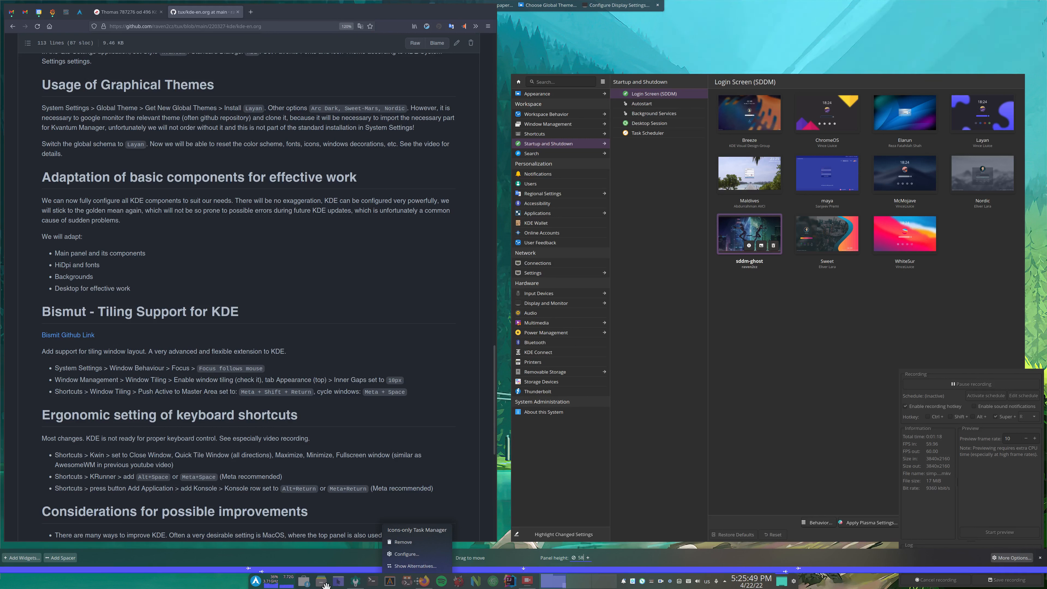
mouse_move(286, 585)
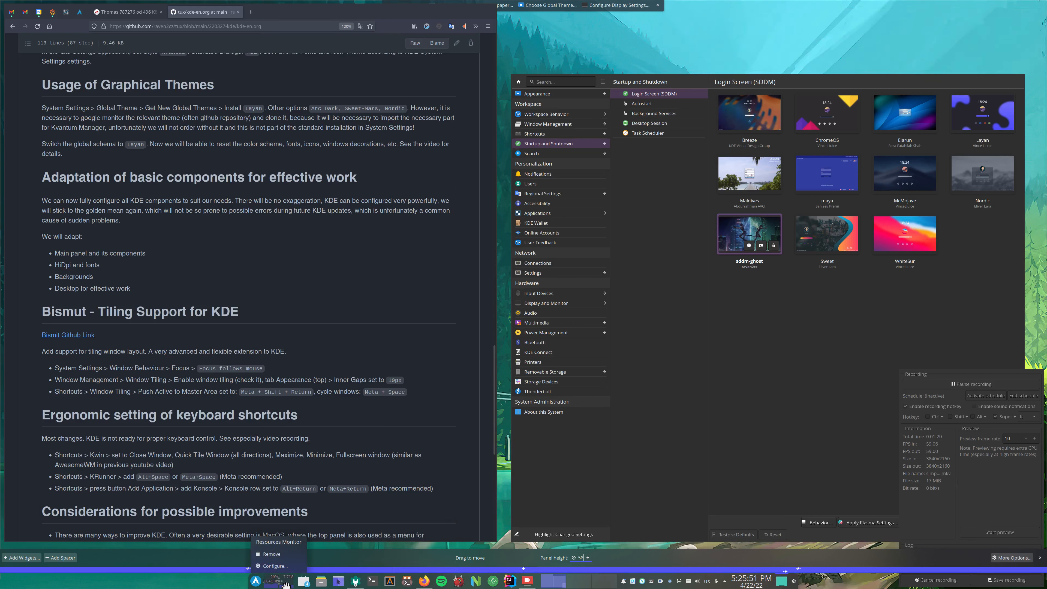
click(281, 554)
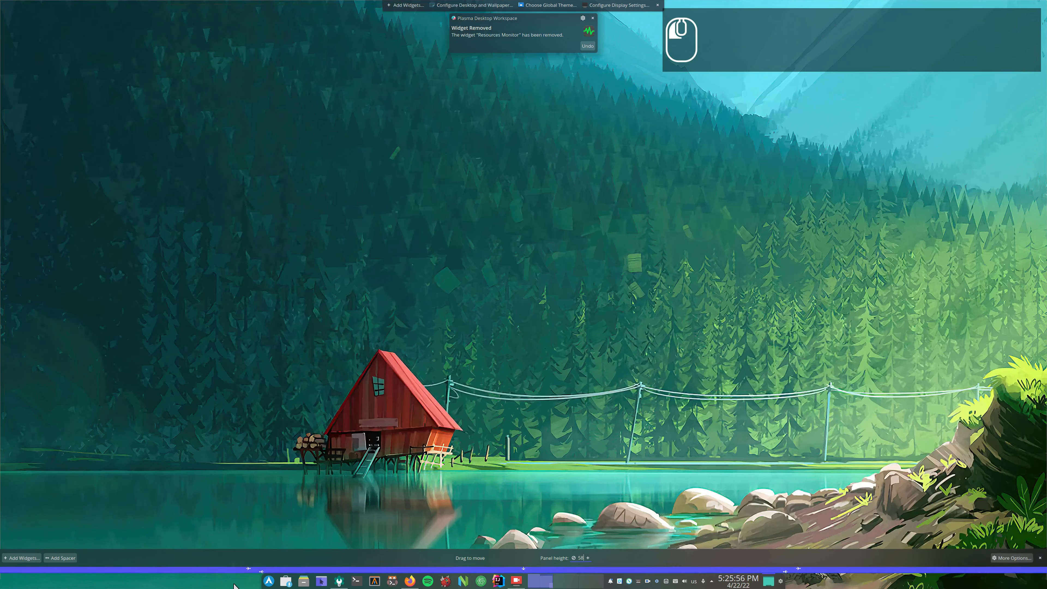
Find the Resources Monitor widget by searching for "resour" and add it to the panel beside the application launcher
click(233, 584)
right_click(122, 345)
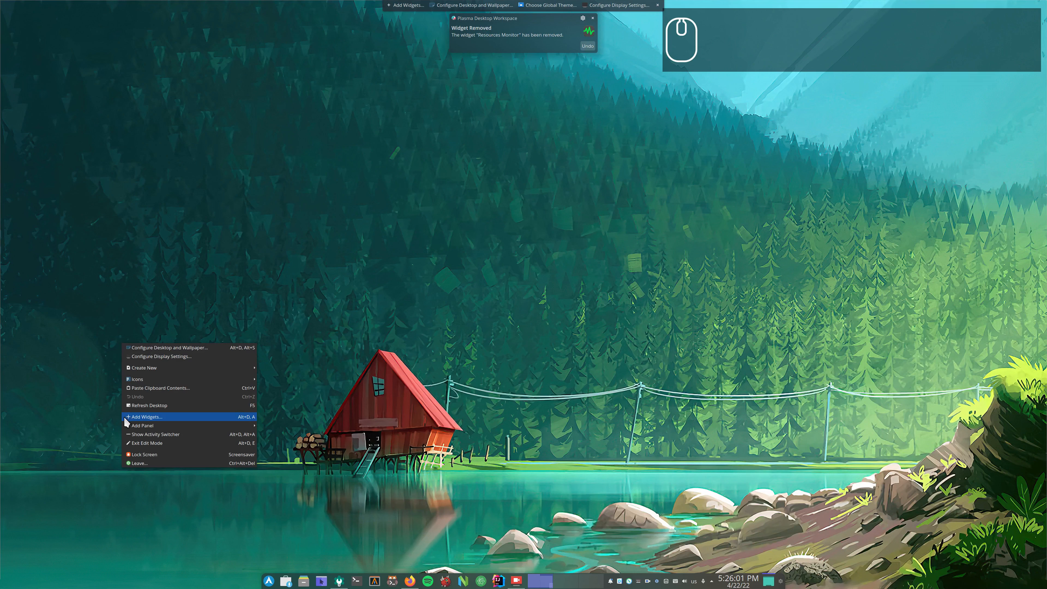
click(144, 418)
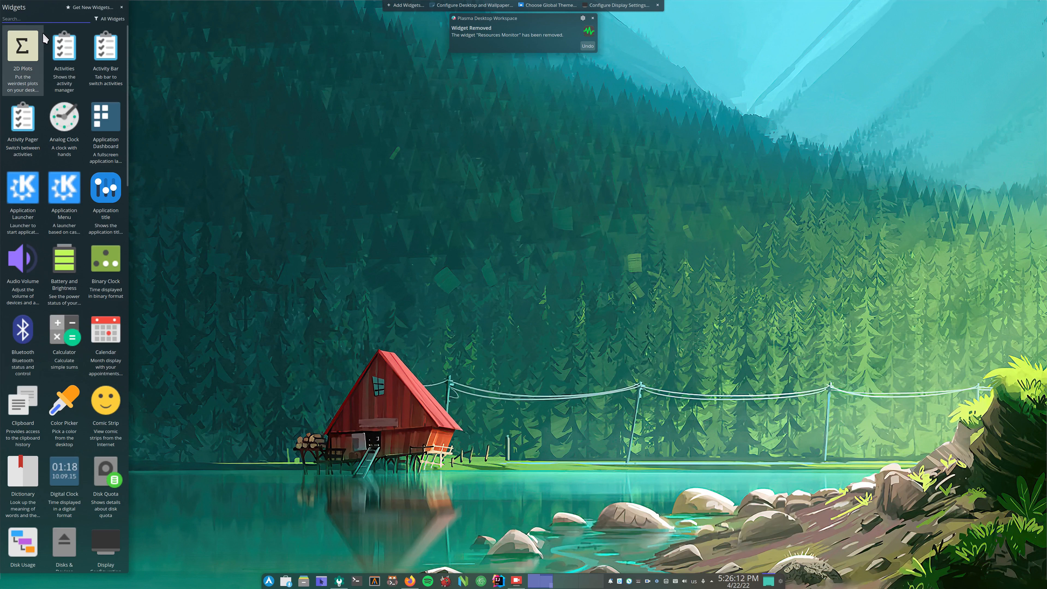
text(resour)
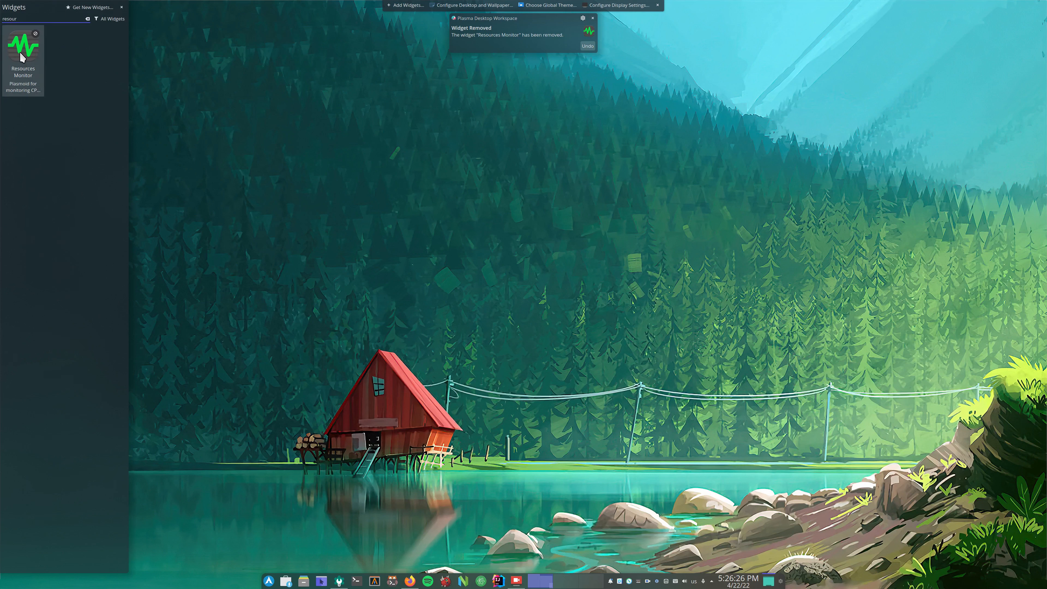
drag(23, 57, 300, 582)
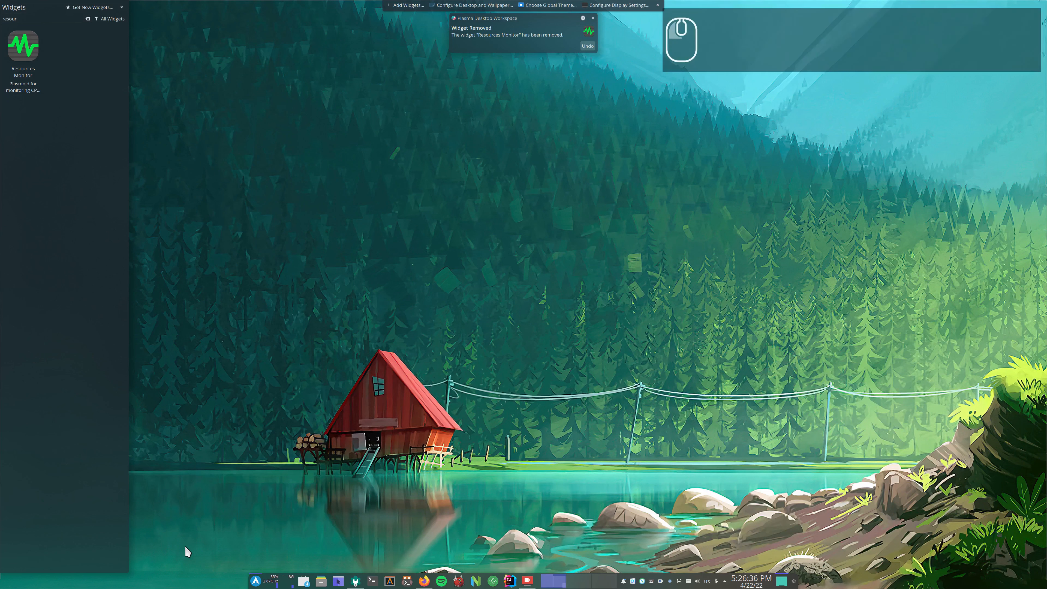
key(Escape)
key(Escape)
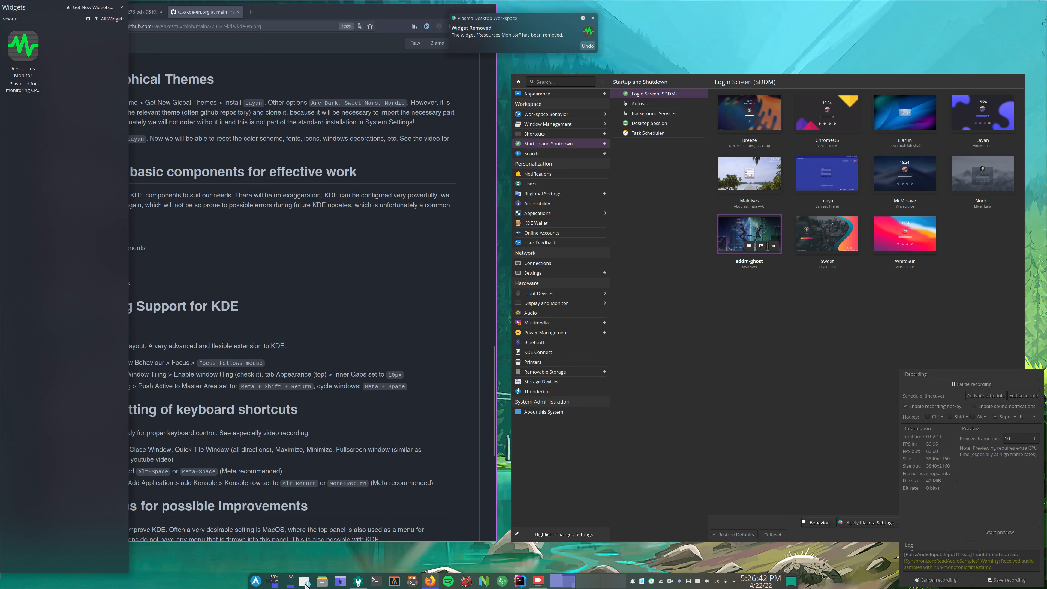
Show the application launcher and open its configuration window, moving the windows to view it
click(256, 582)
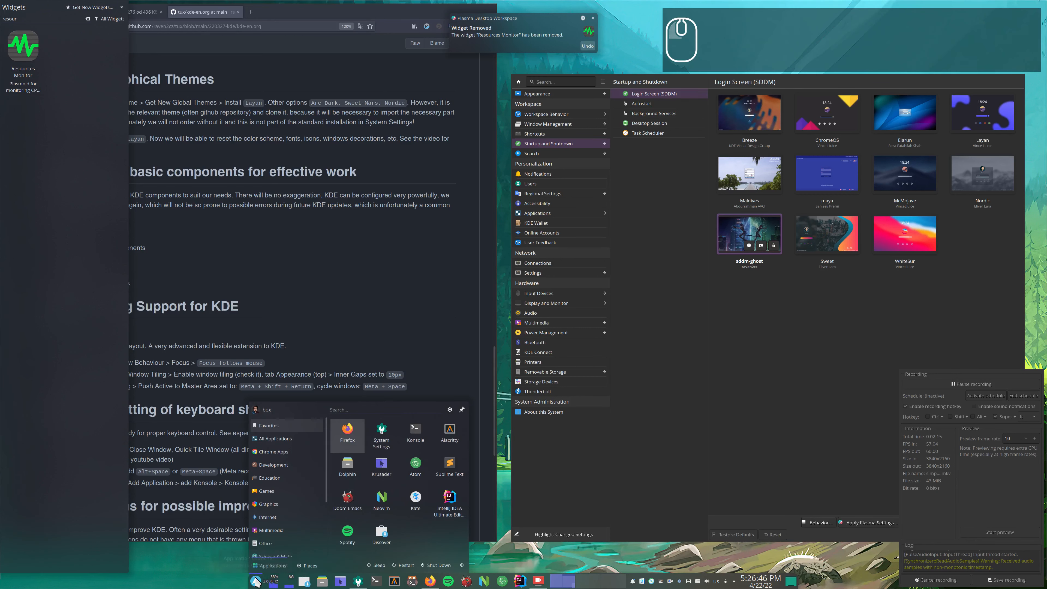
right_click(255, 581)
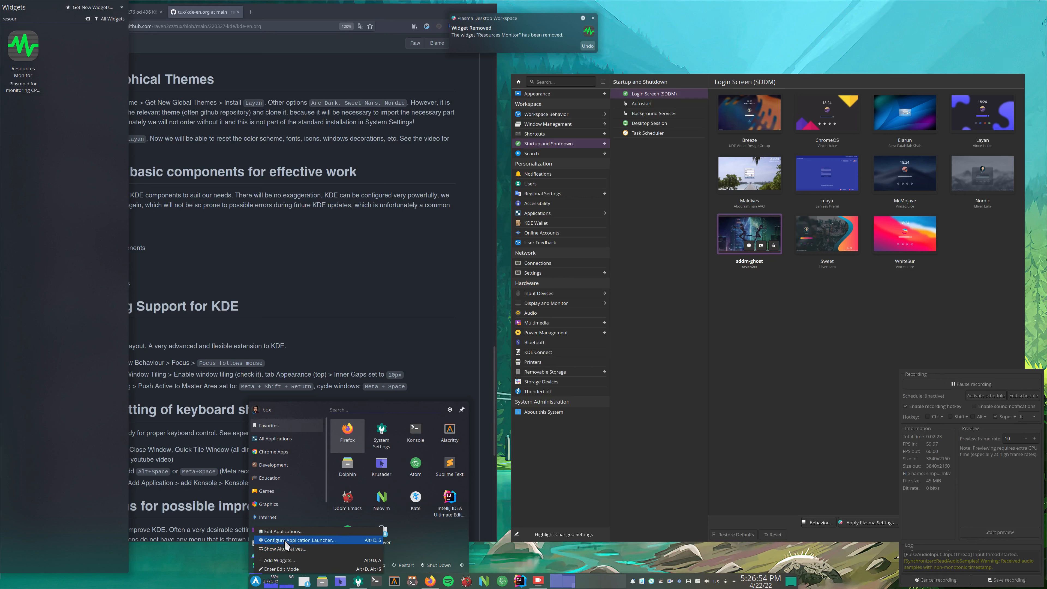
click(307, 541)
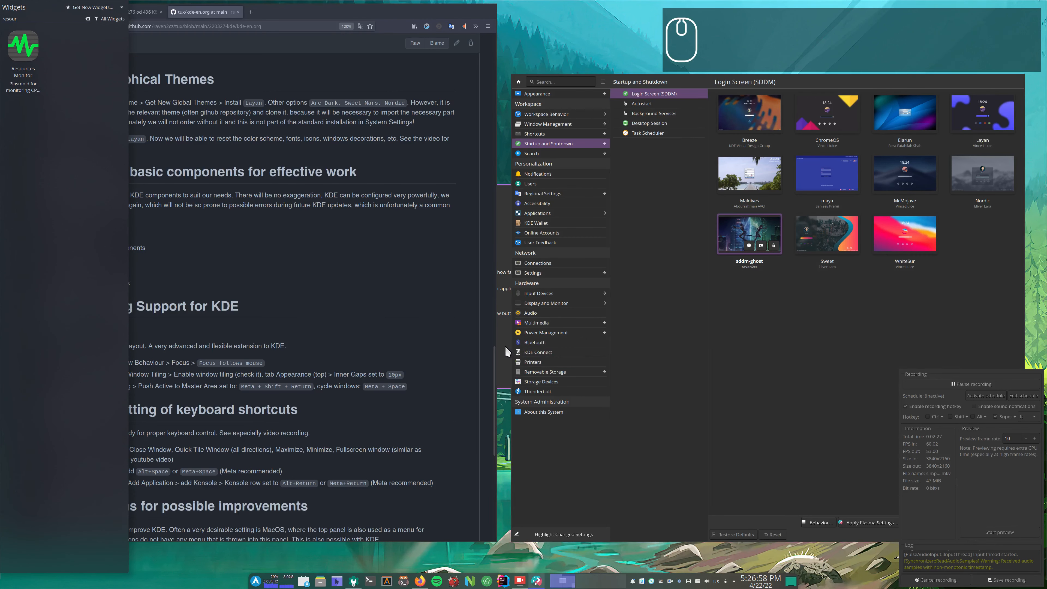
drag(626, 375, 794, 366)
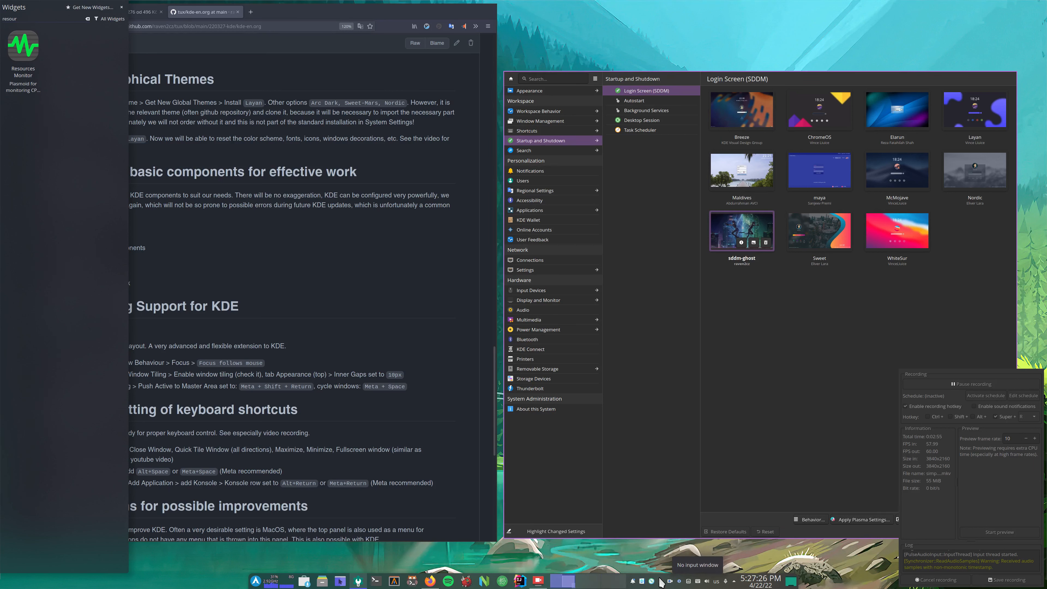
Show the hidden system tray items, open the tray's configuration and display its Entries settings, keeping System Settings out of the way
click(734, 581)
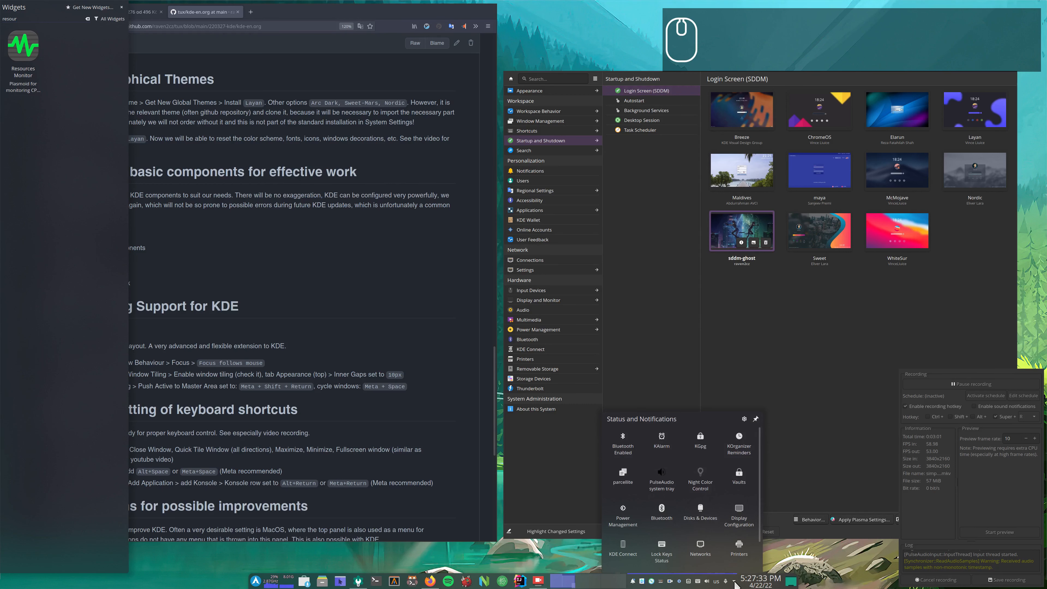
click(744, 419)
drag(537, 402, 878, 417)
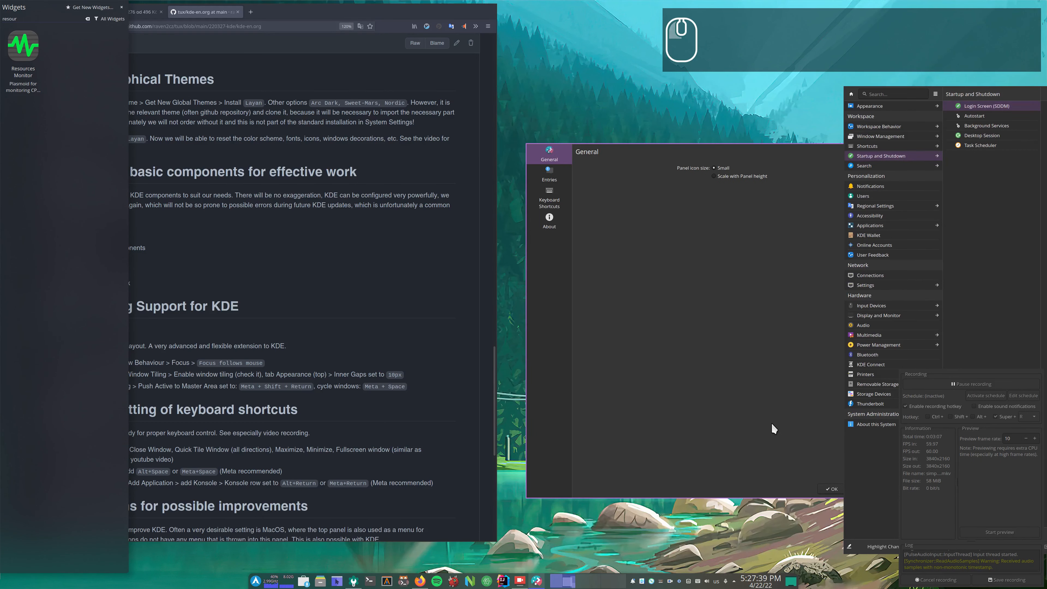
click(551, 178)
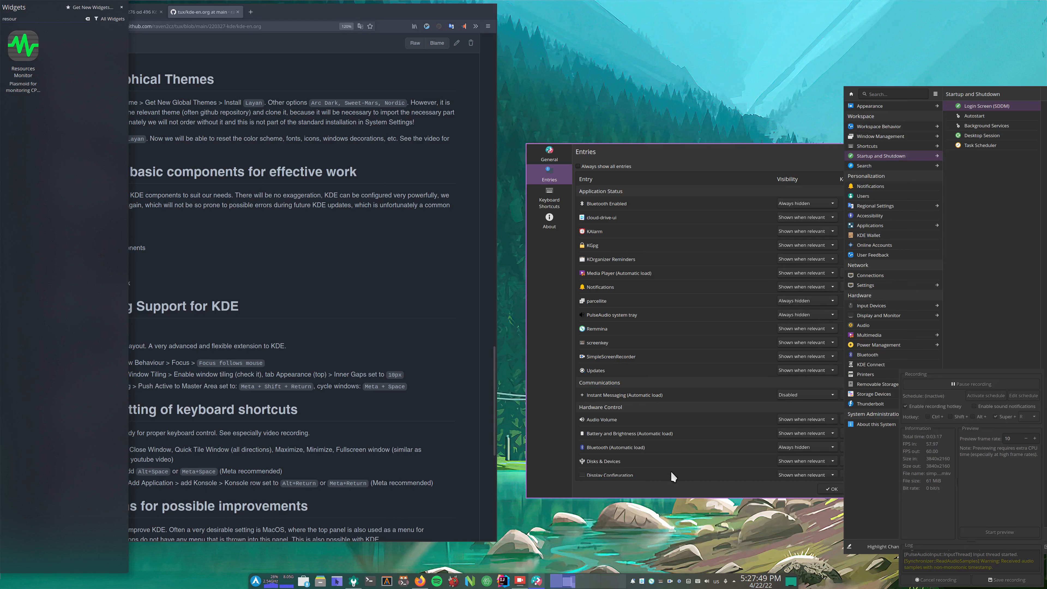
Show the hidden system tray items again beside the Entries settings and close them
click(735, 585)
click(734, 585)
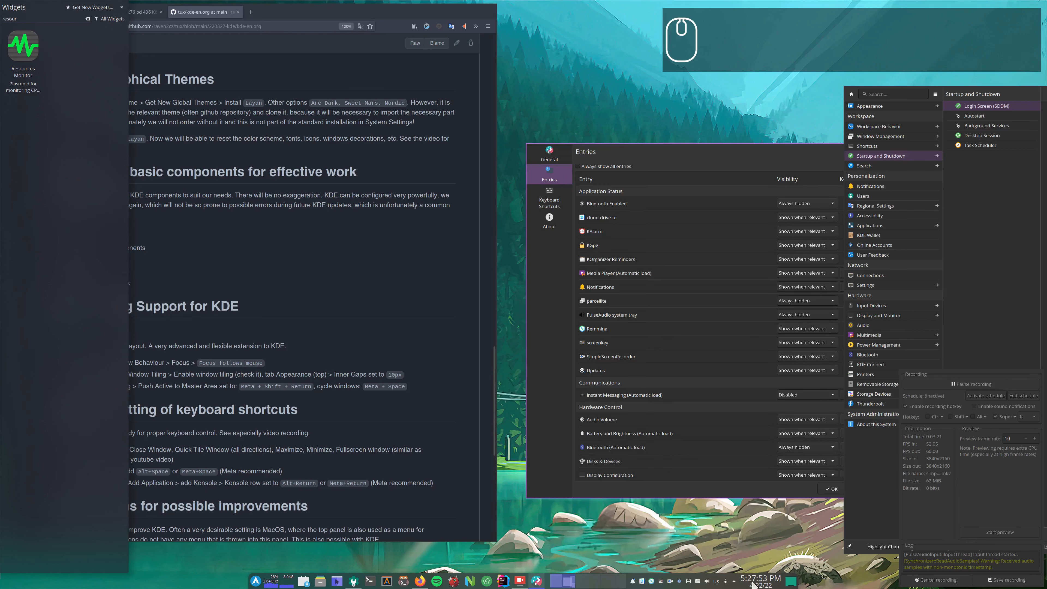
click(734, 585)
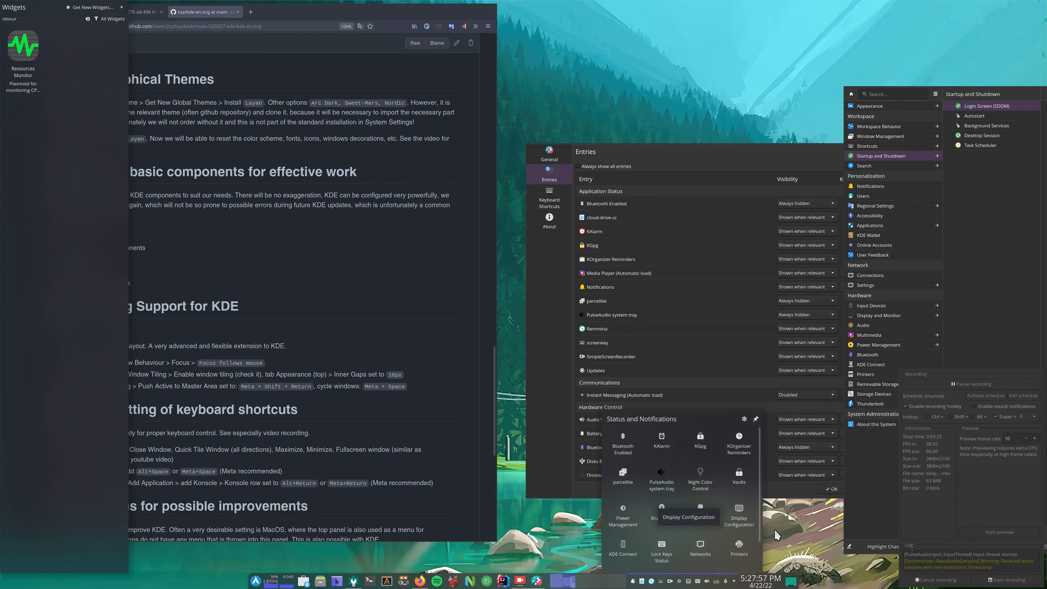
click(791, 528)
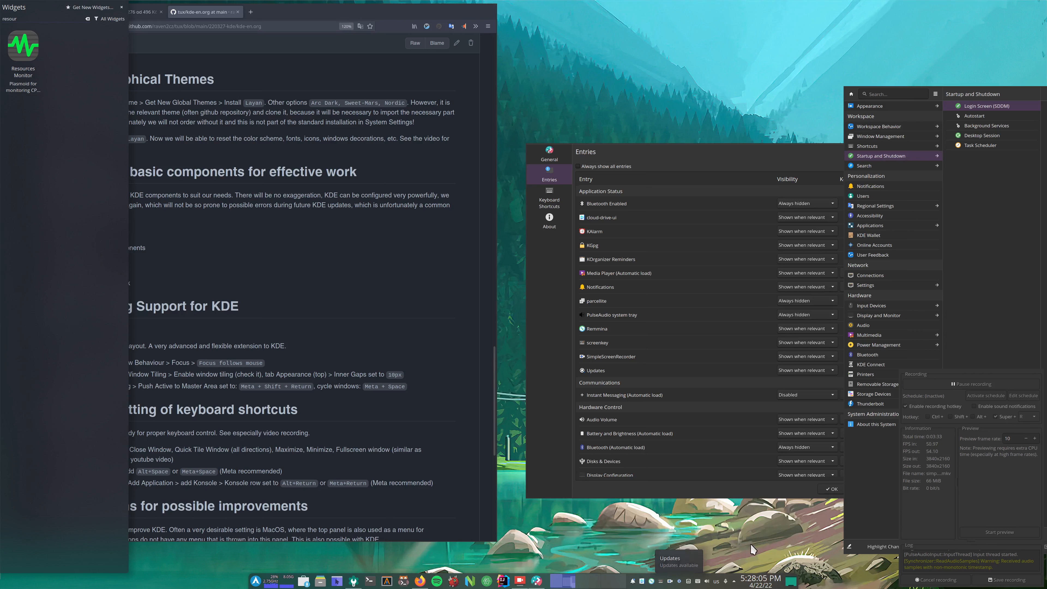
Show the panel clock's calendar, close it and confirm the system tray settings
click(765, 584)
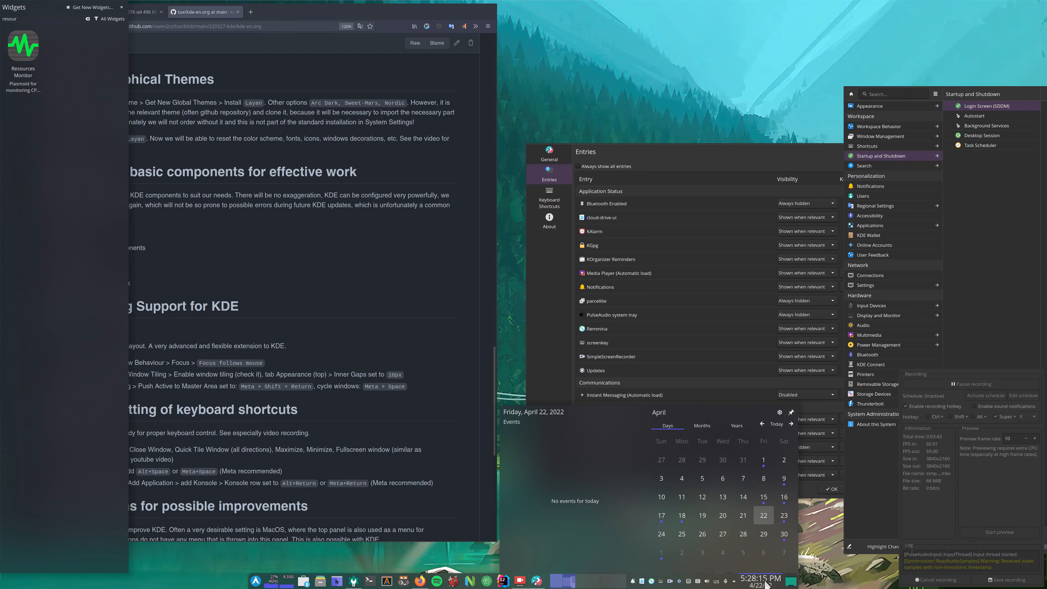
click(764, 584)
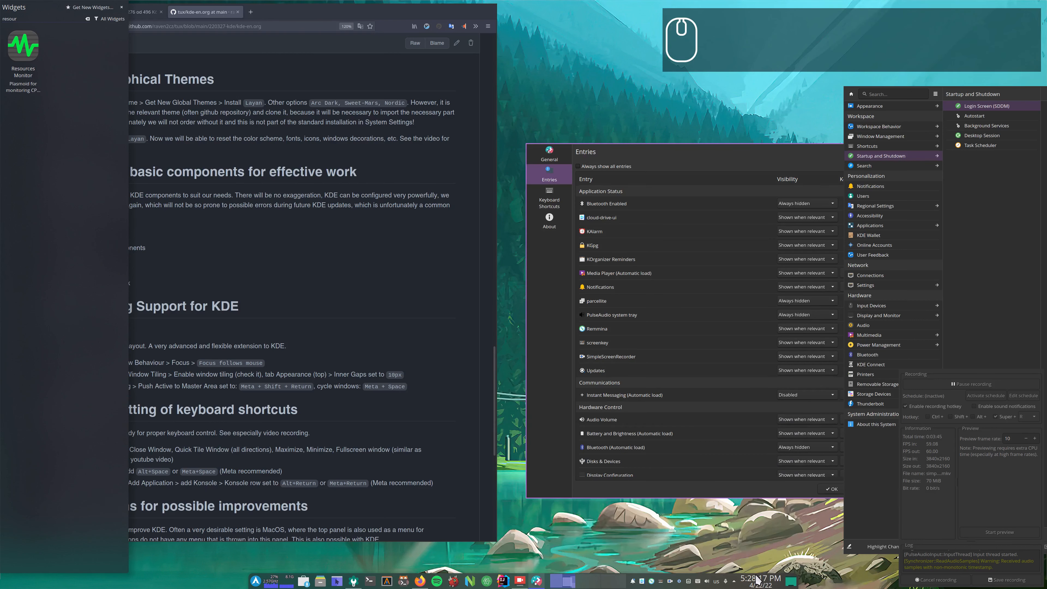
click(827, 492)
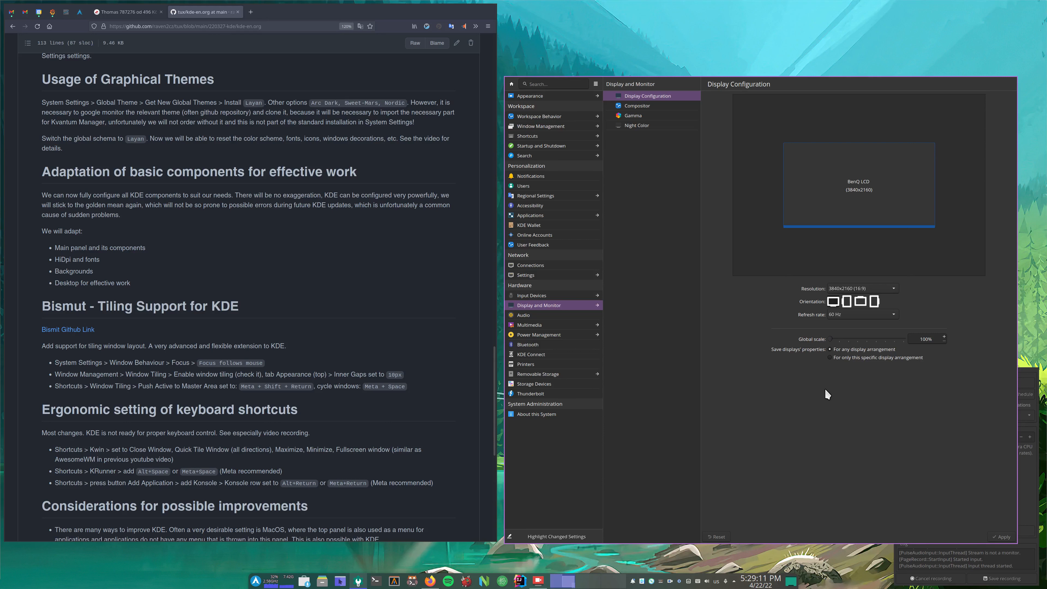
Open a terminal and open ~/.Xresources in nvim
key(alt+Return)
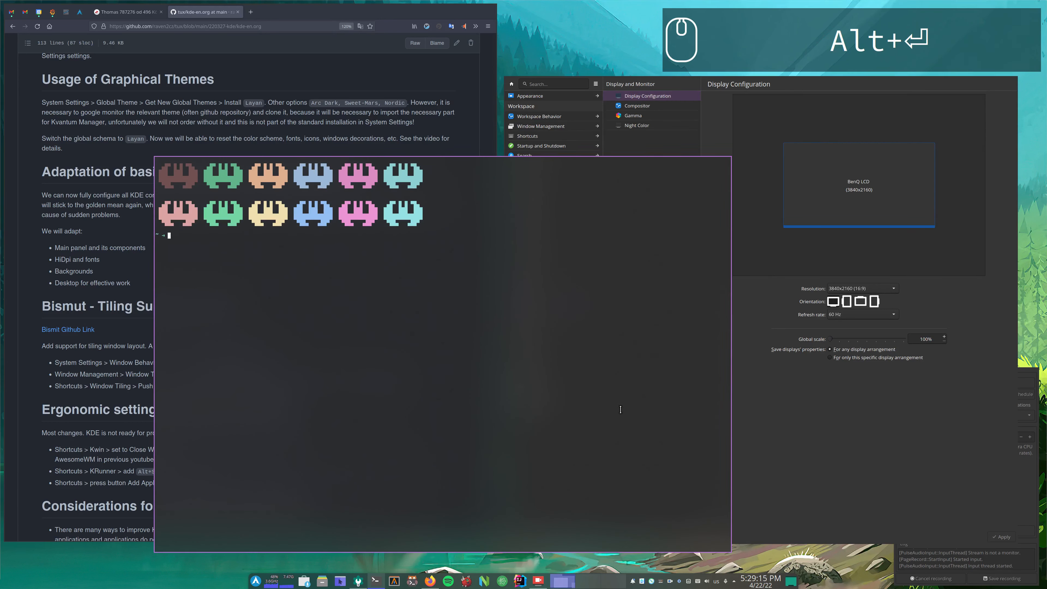
text(nvim)
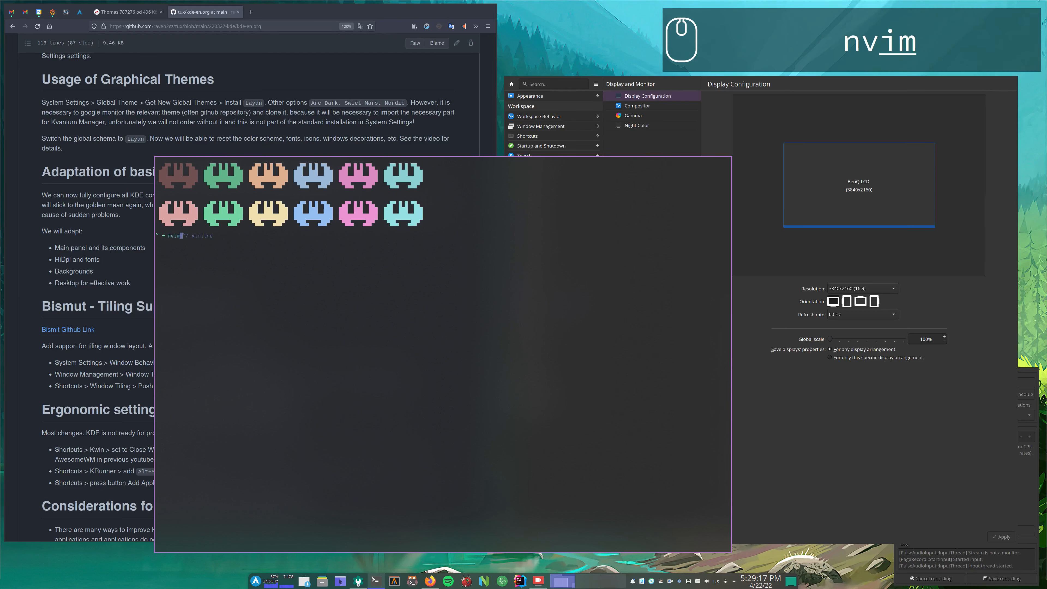
text( ~/.Xre)
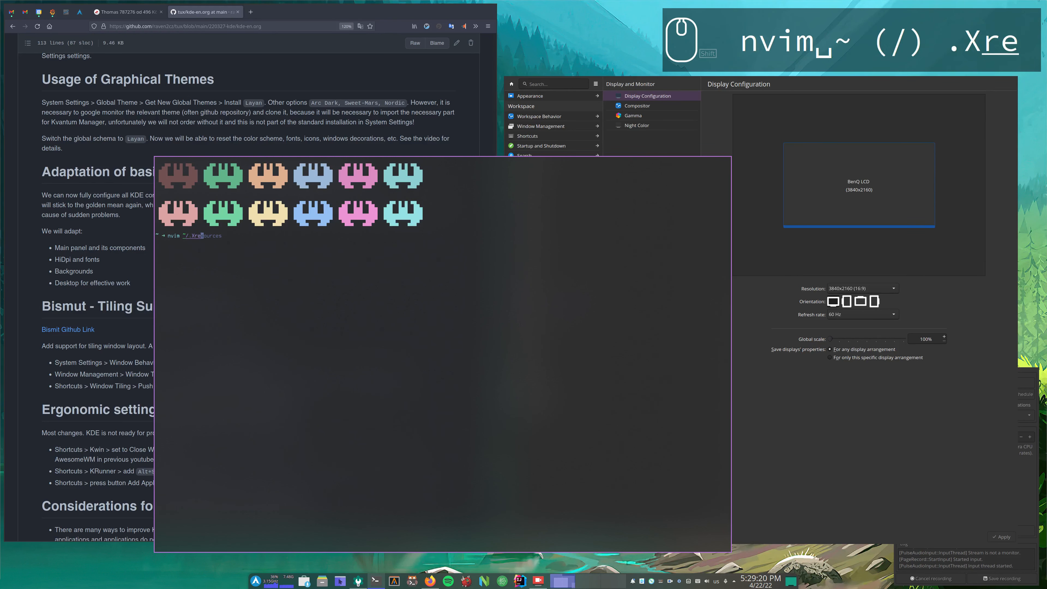
key(Tab)
key(Return)
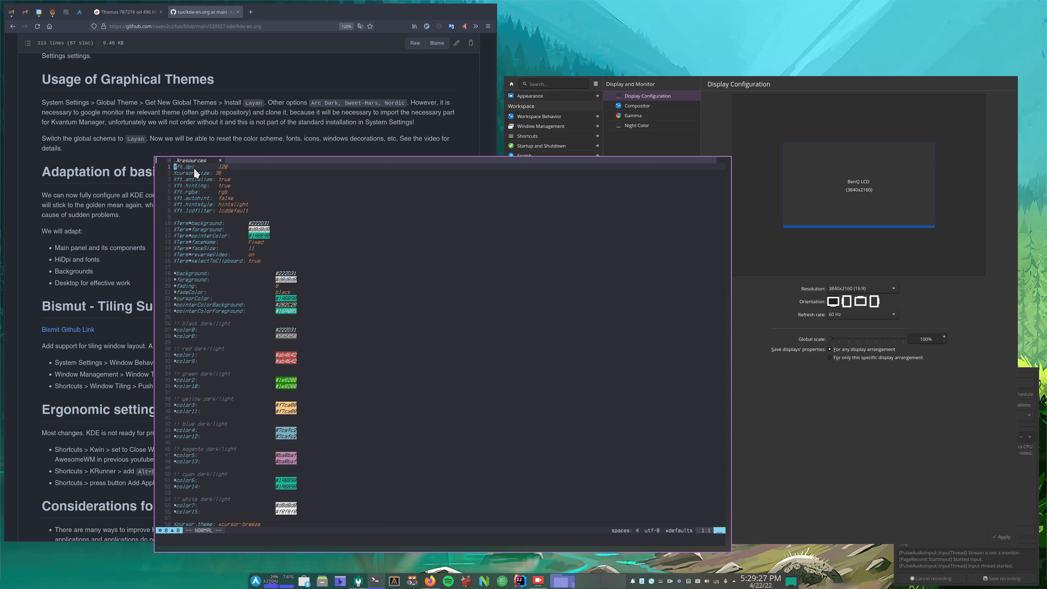
Point out the Xft.dpi value in .Xresources, quit nvim without changes and close the terminal
click(225, 166)
text(:)
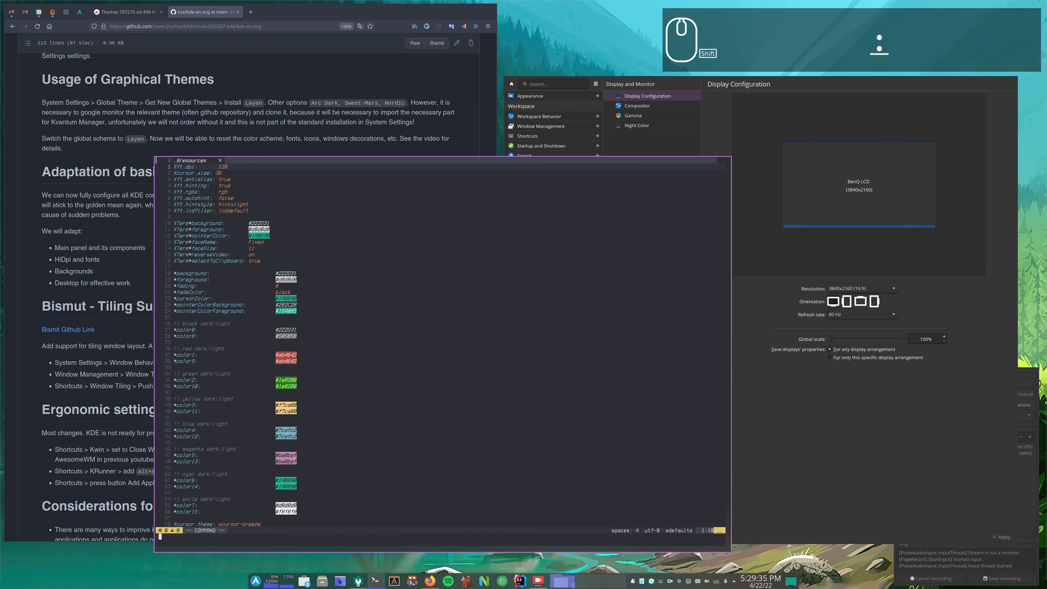
text(q)
key(Return)
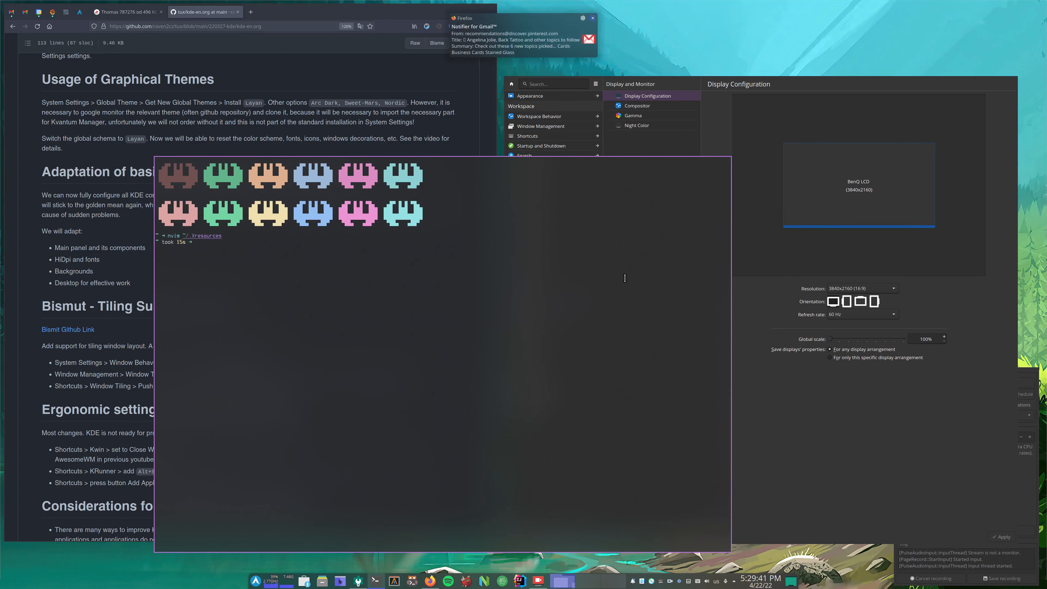
key(ctrl+c)
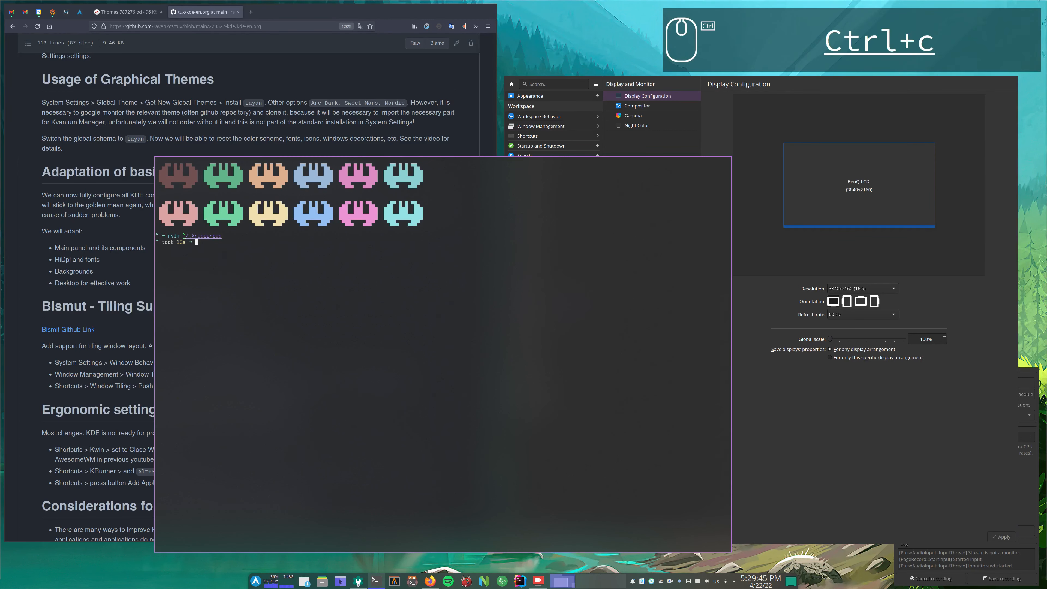
key(ctrl+d)
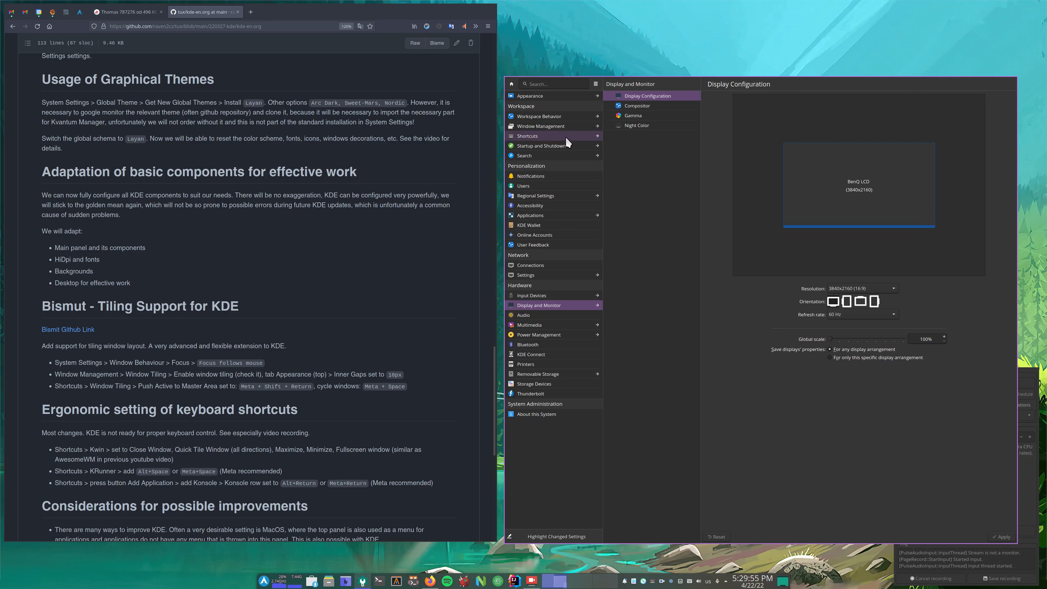
Go from the display settings to the Fonts page under Appearance in System Settings
click(552, 116)
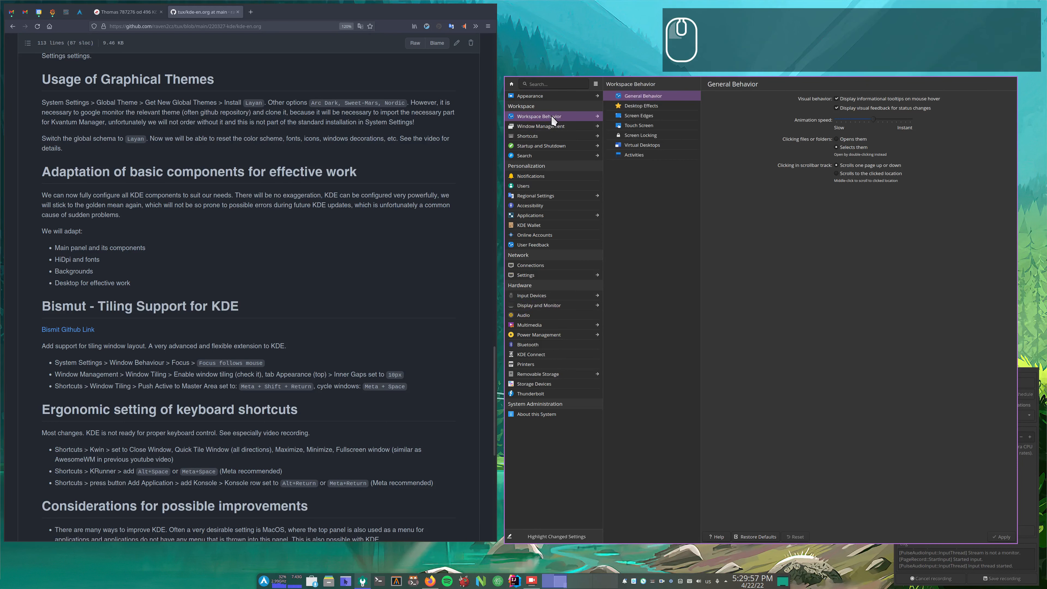
click(553, 96)
click(649, 147)
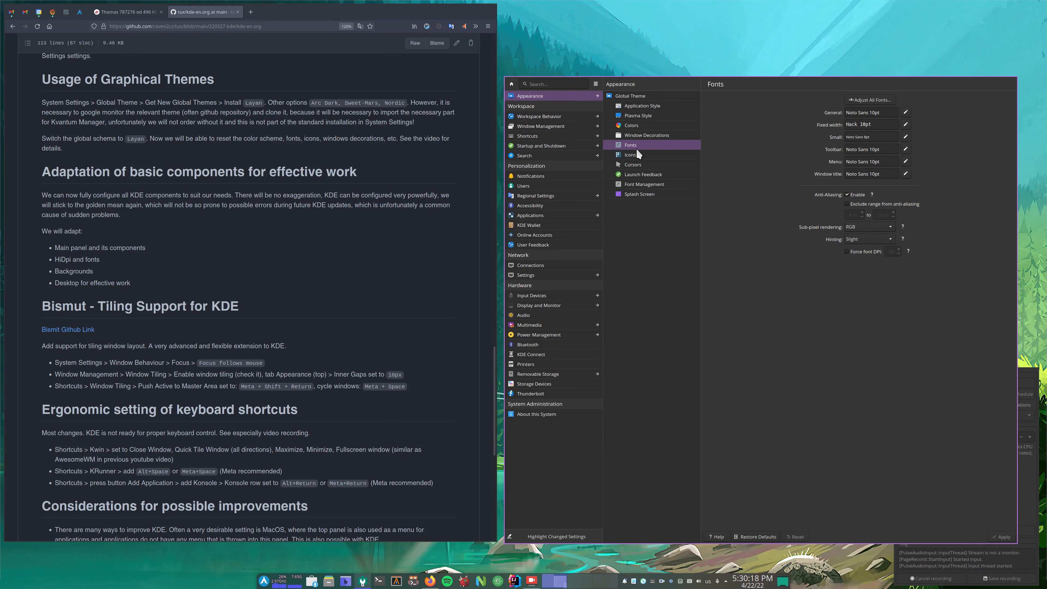
Move System Settings aside to clear the desktop and open the desktop and wallpaper configuration
drag(730, 354, 1045, 371)
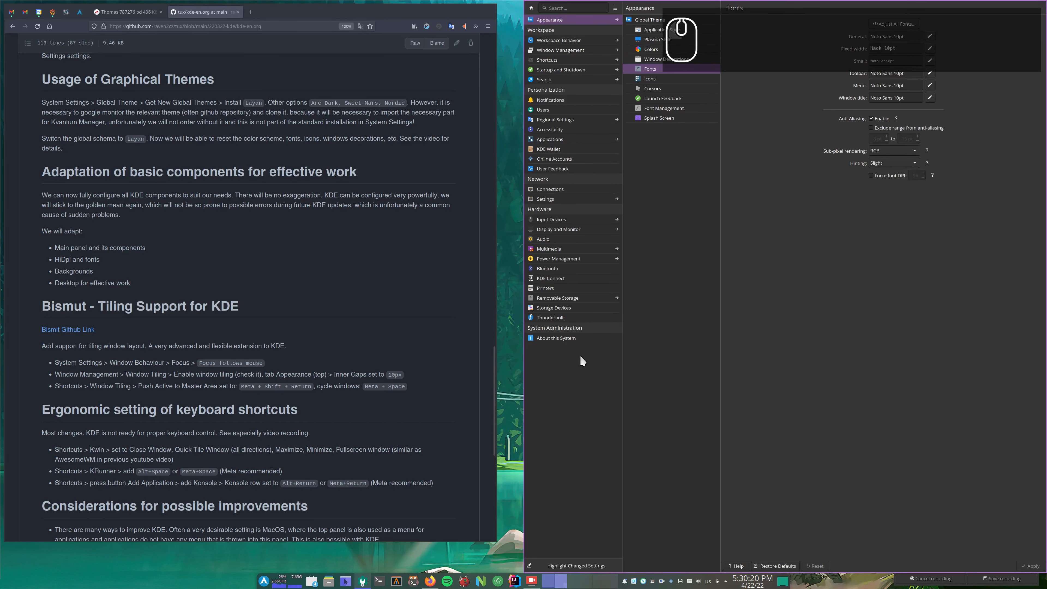
drag(580, 355, 991, 395)
right_click(633, 341)
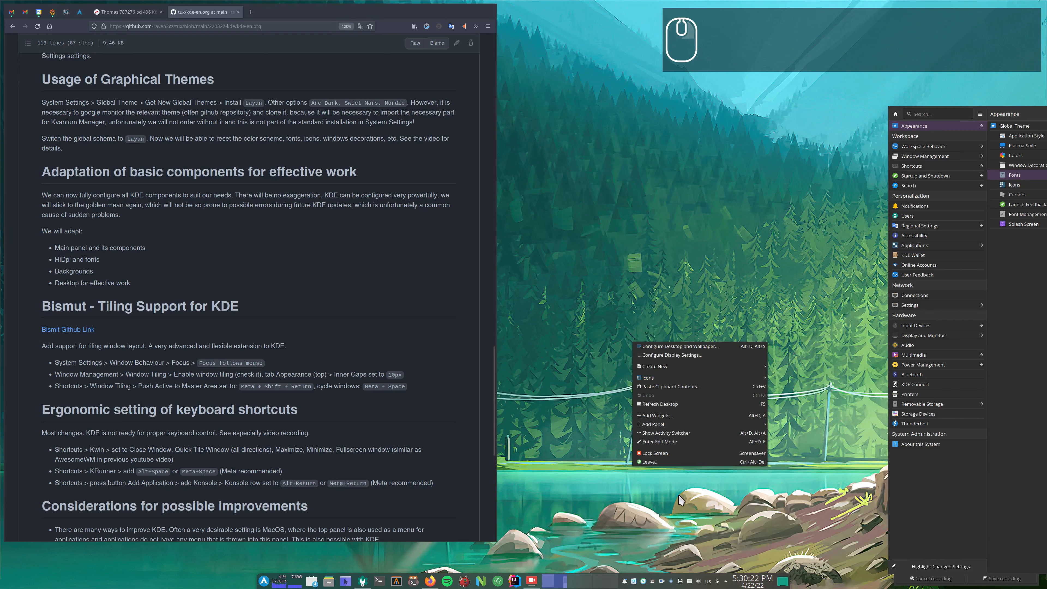
right_click(593, 348)
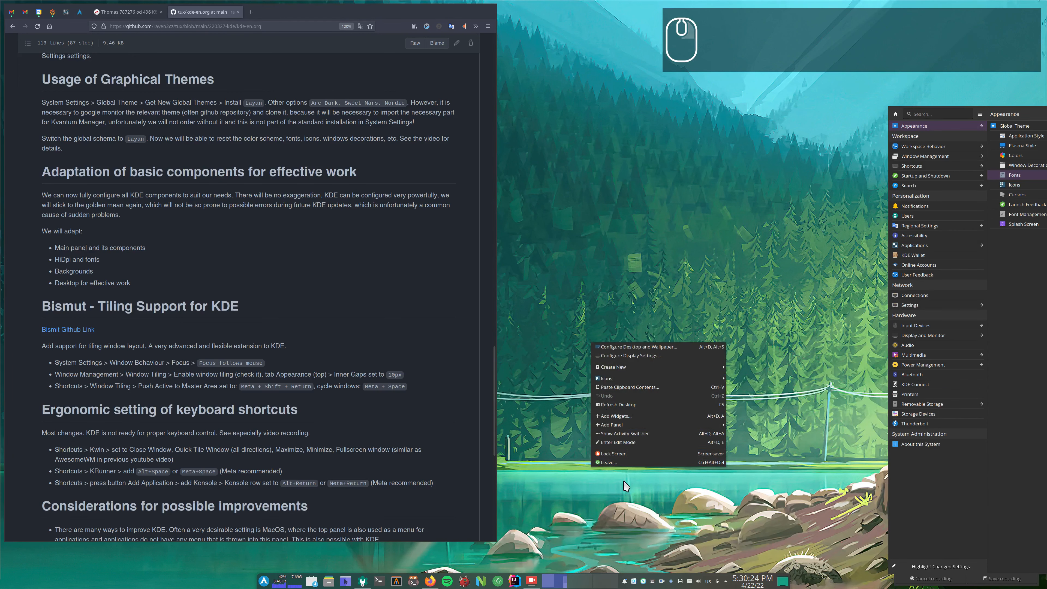
click(628, 347)
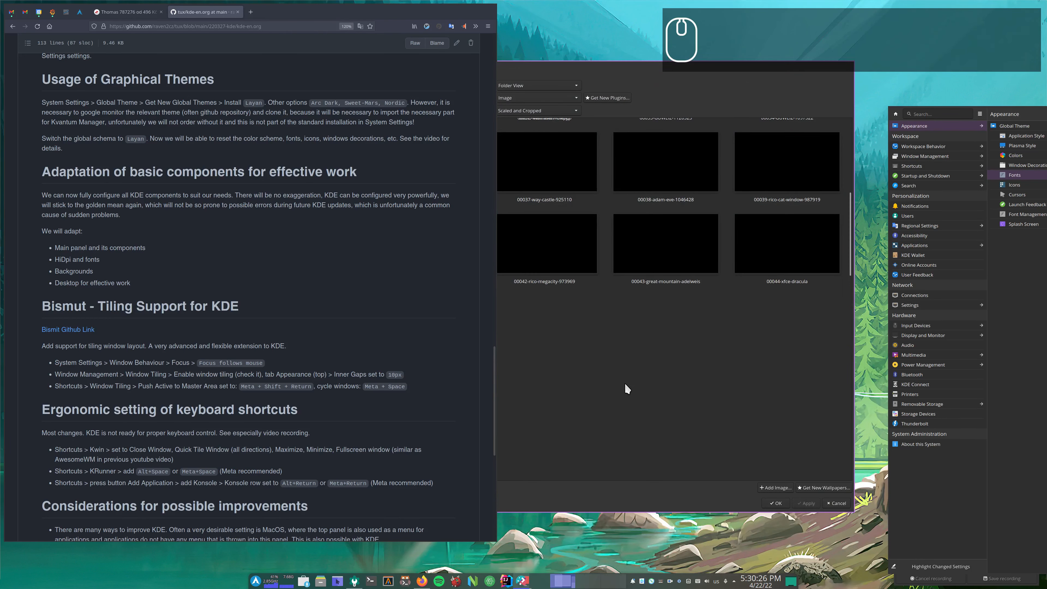
Uncover the wallpaper dialog to view the available images and cancel it without changing the wallpaper
drag(761, 409, 436, 65)
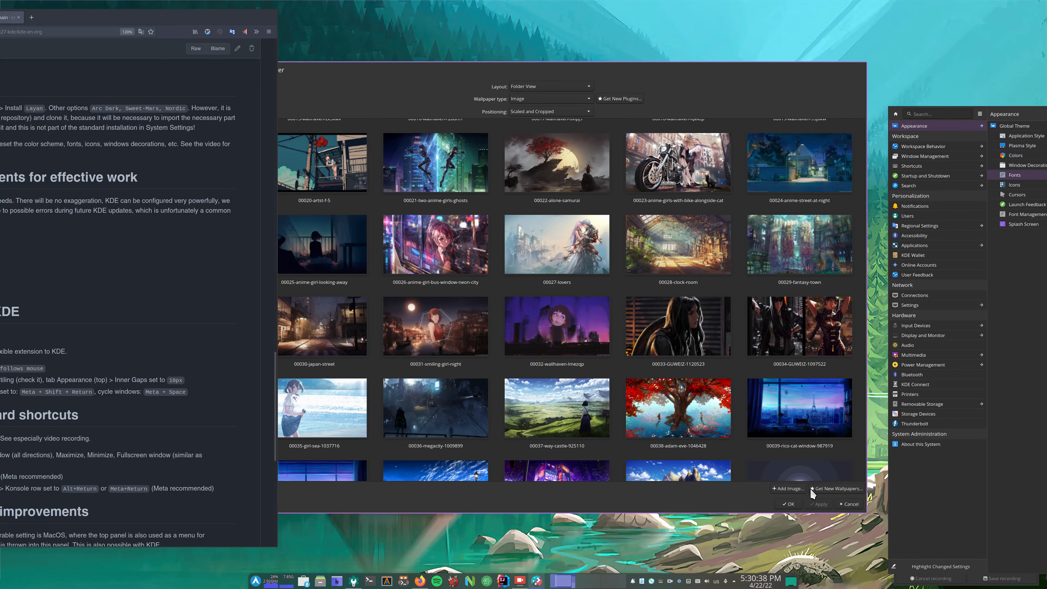
mouse_move(656, 500)
mouse_down()
mouse_move(726, 510)
mouse_move(656, 503)
mouse_up()
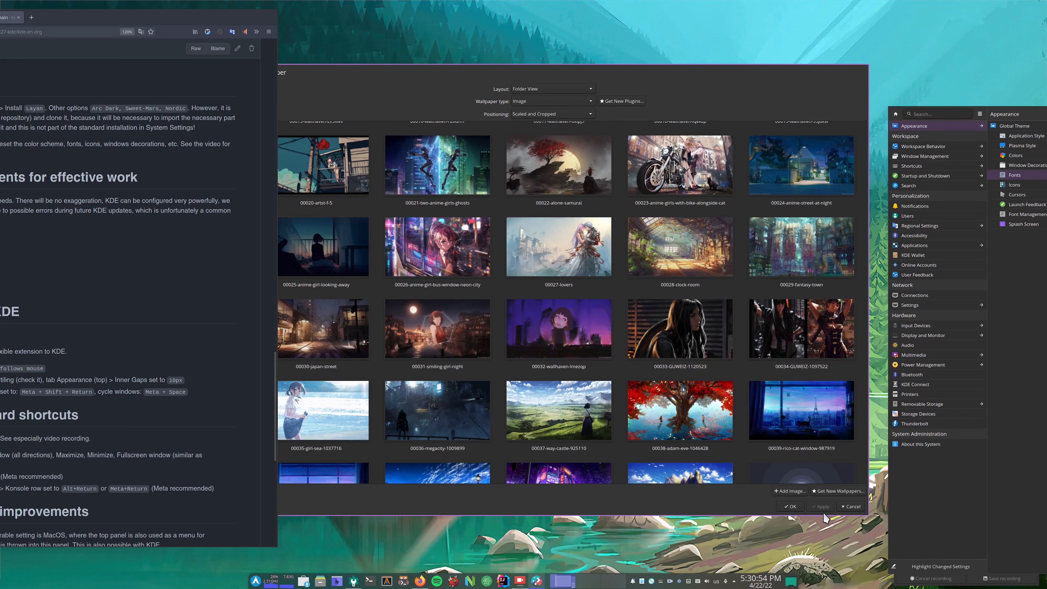
click(856, 509)
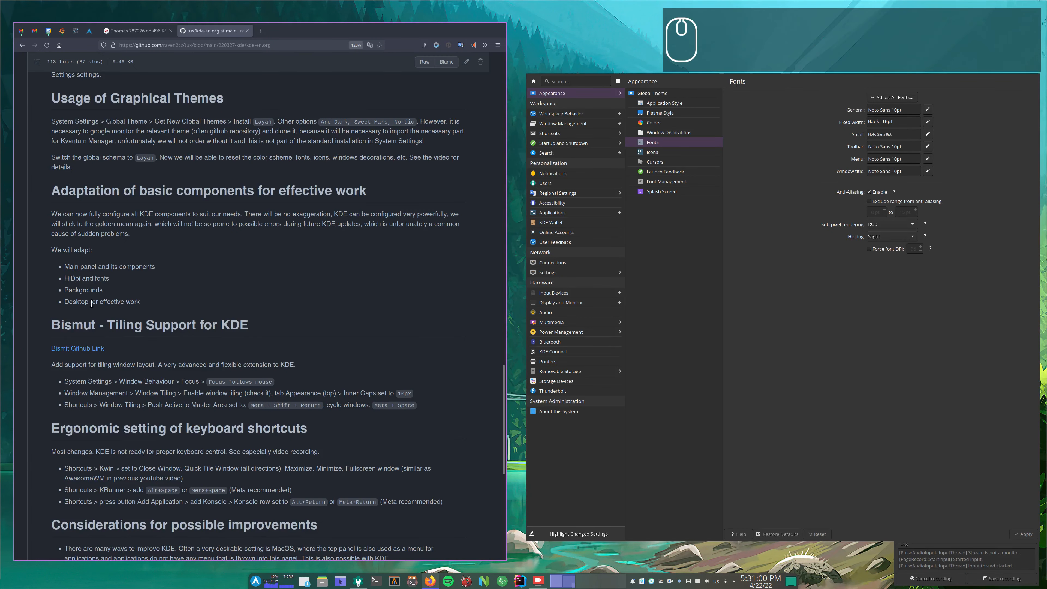
Highlight the "Tiling Support for KDE" heading in the guide and show the linked Bismuth GitHub page
click(115, 304)
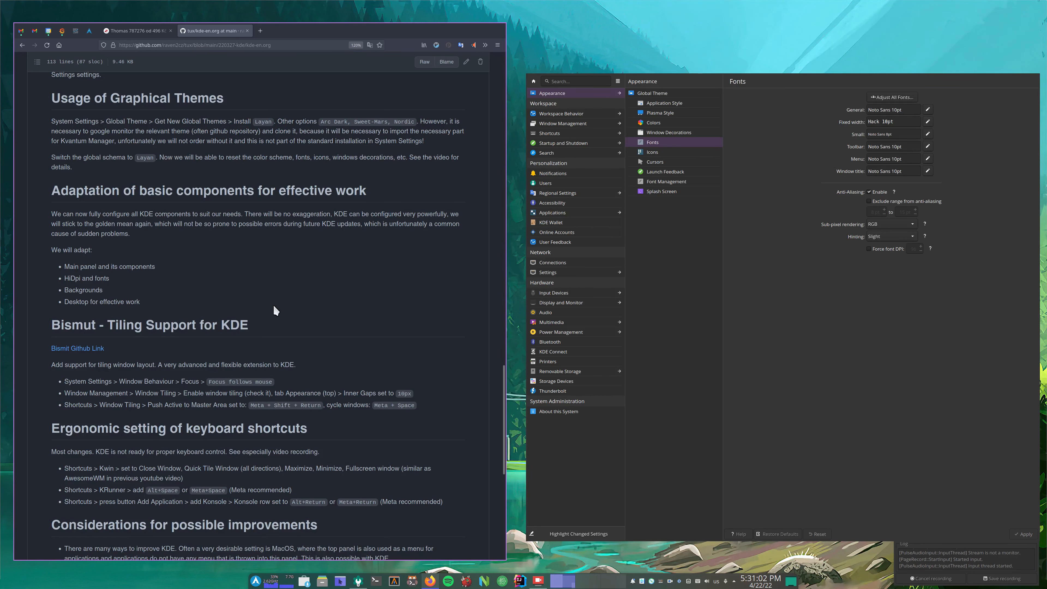
key(super+r)
drag(60, 298, 247, 324)
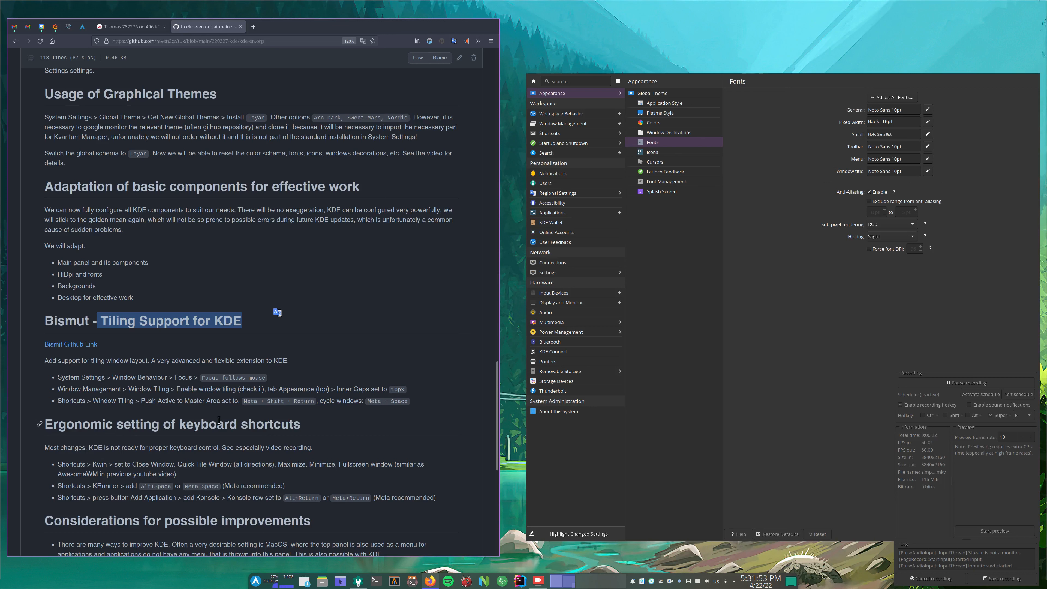
click(182, 336)
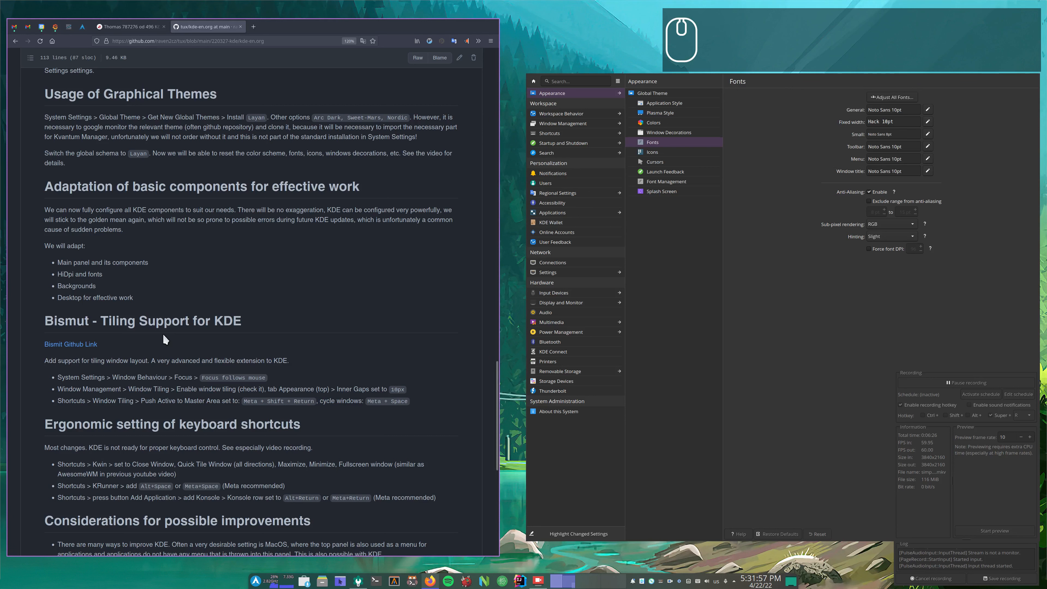
scroll(189, 340, down, 2)
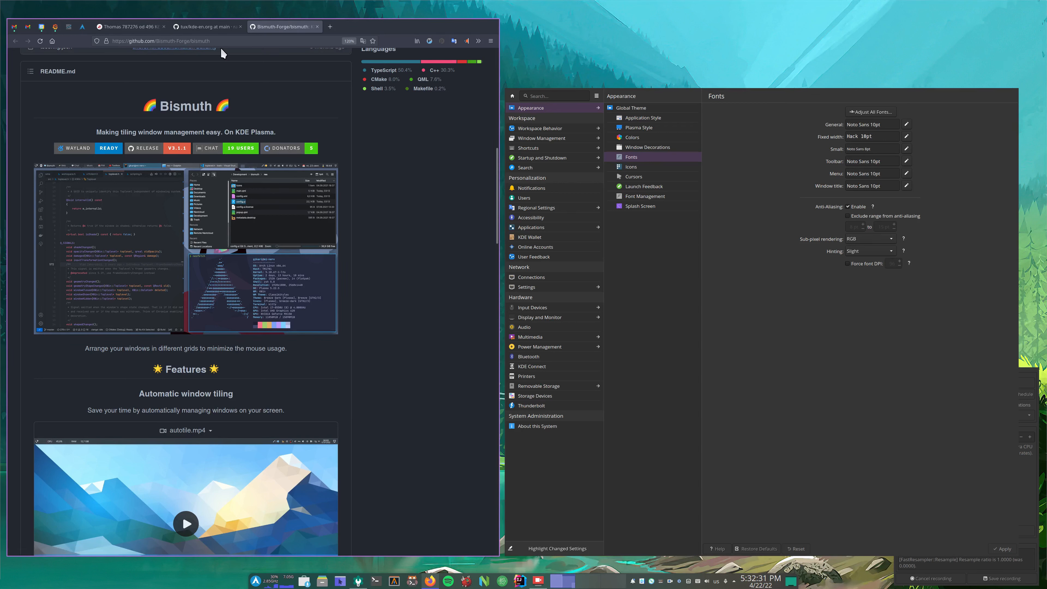
Show the Bismuth repository's address and go through its README features down to the installation options for each distribution
click(116, 39)
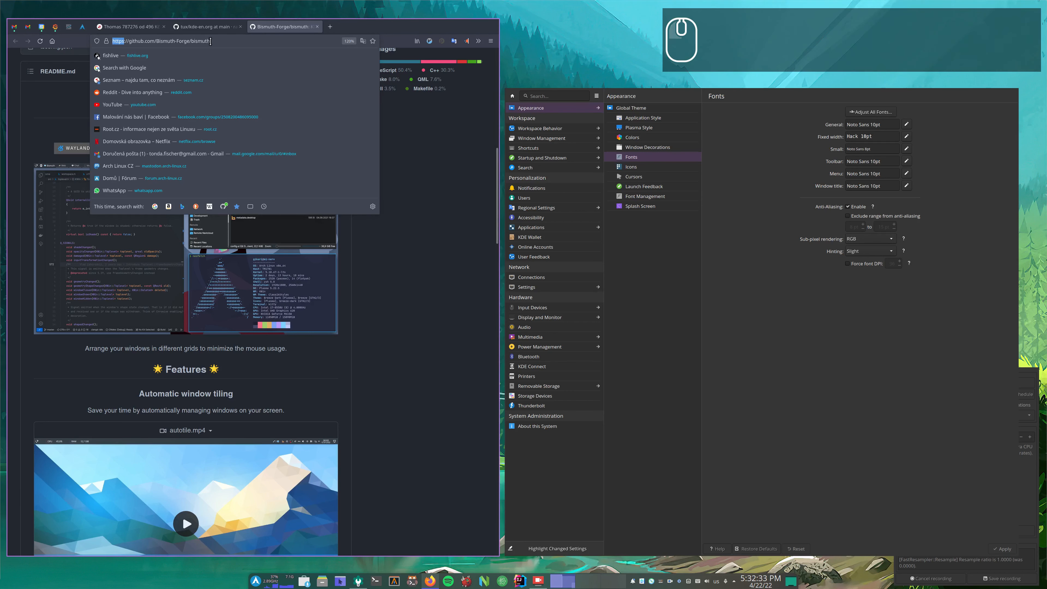
click(303, 215)
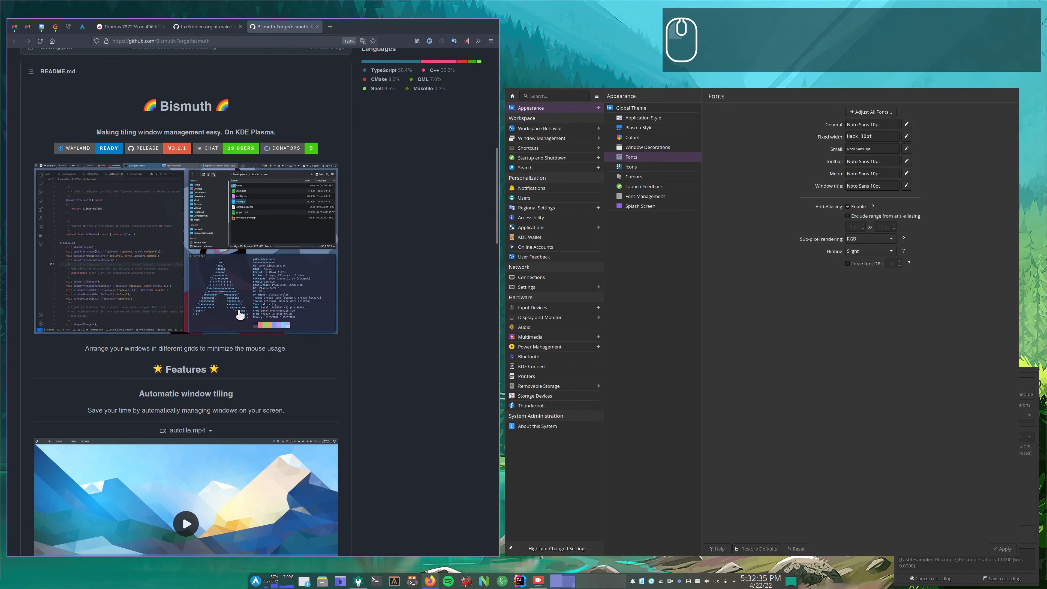
scroll(319, 396, down, 2)
scroll(318, 396, down, 15)
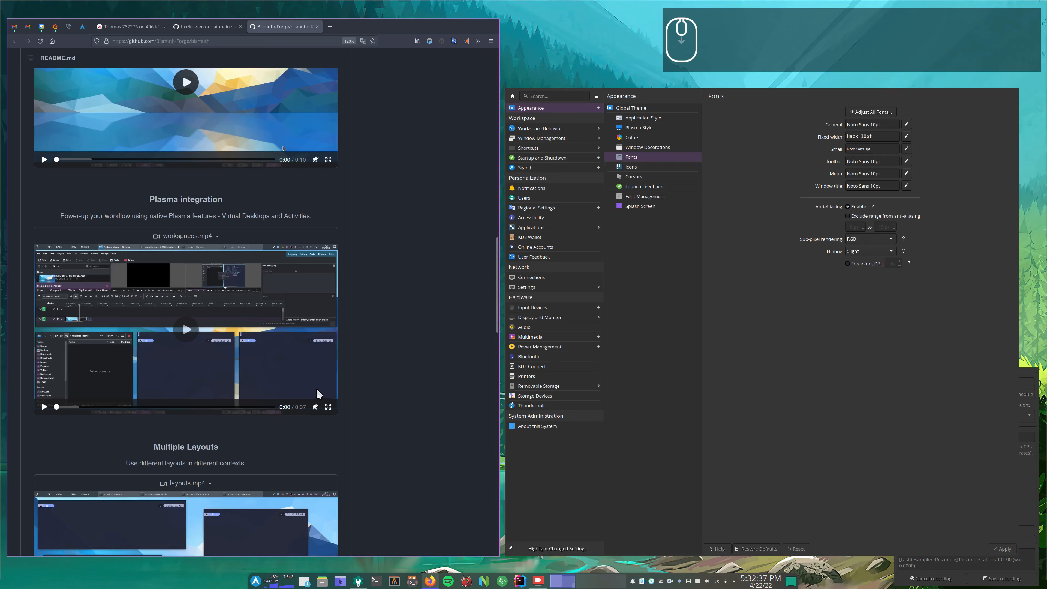
scroll(318, 394, down, 3)
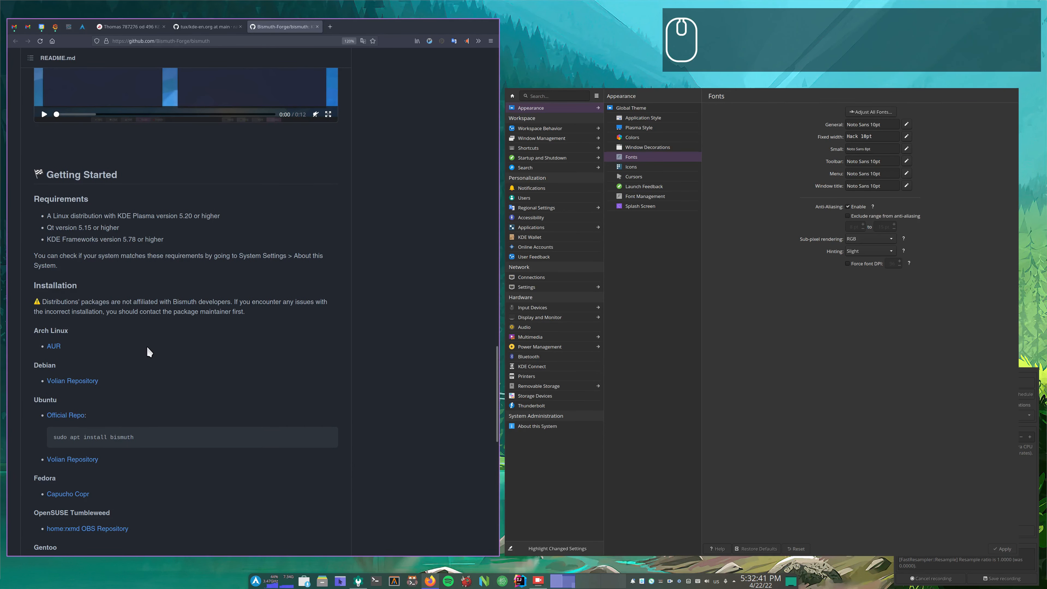
scroll(148, 349, down, 3)
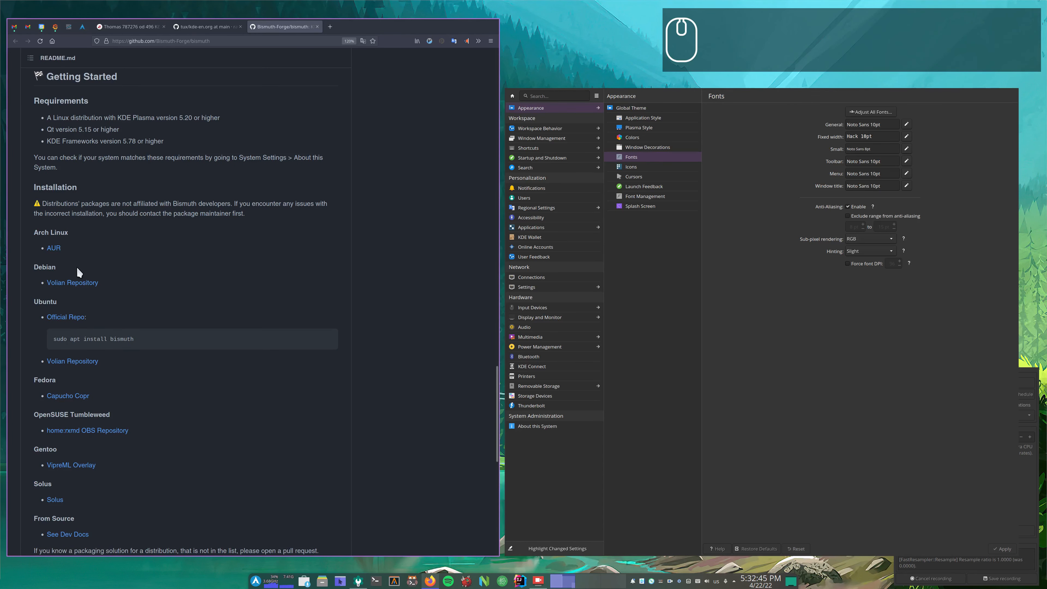
Go through the Bismuth README's installation options and the start of its Usage section
scroll(141, 481, down, 4)
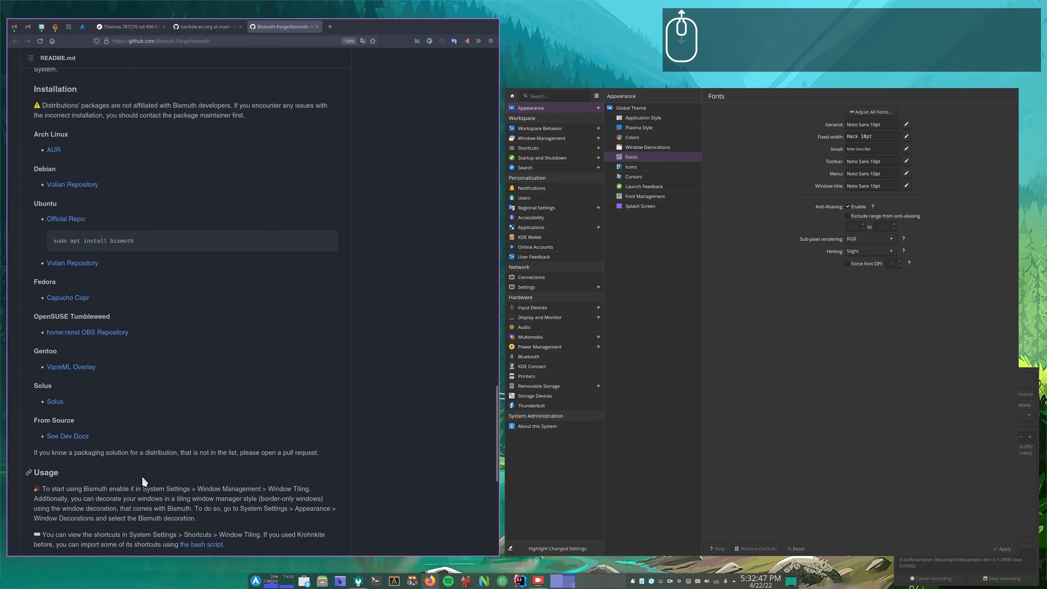
scroll(144, 462, up, 3)
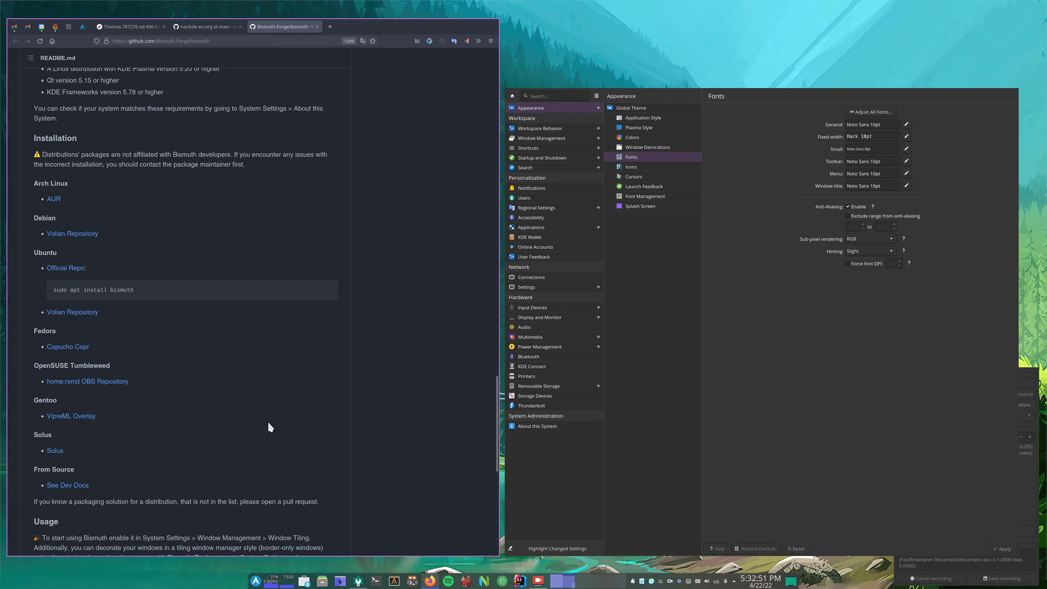
key(super+r)
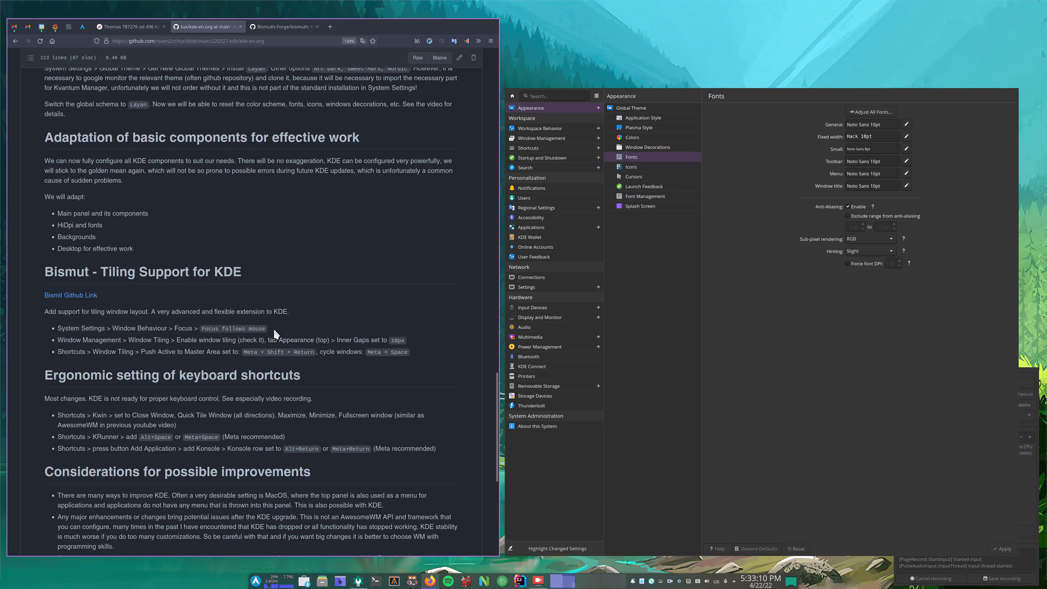
Copy "Window Behaviour" from the guide's Bismuth section and search System Settings for it
drag(112, 329, 168, 329)
key(ctrl+c)
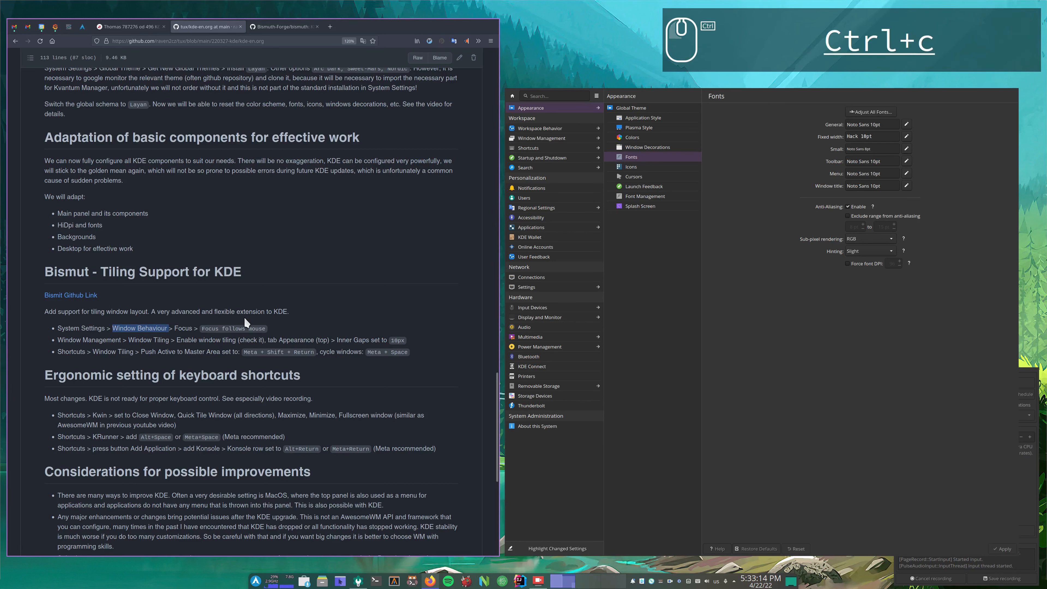
click(547, 97)
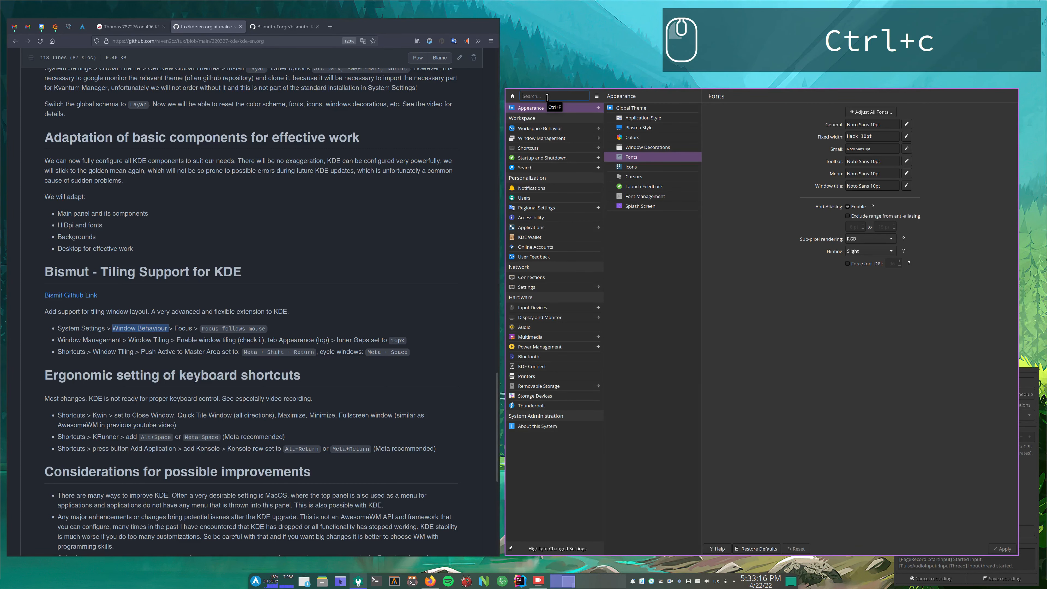
key(ctrl+v)
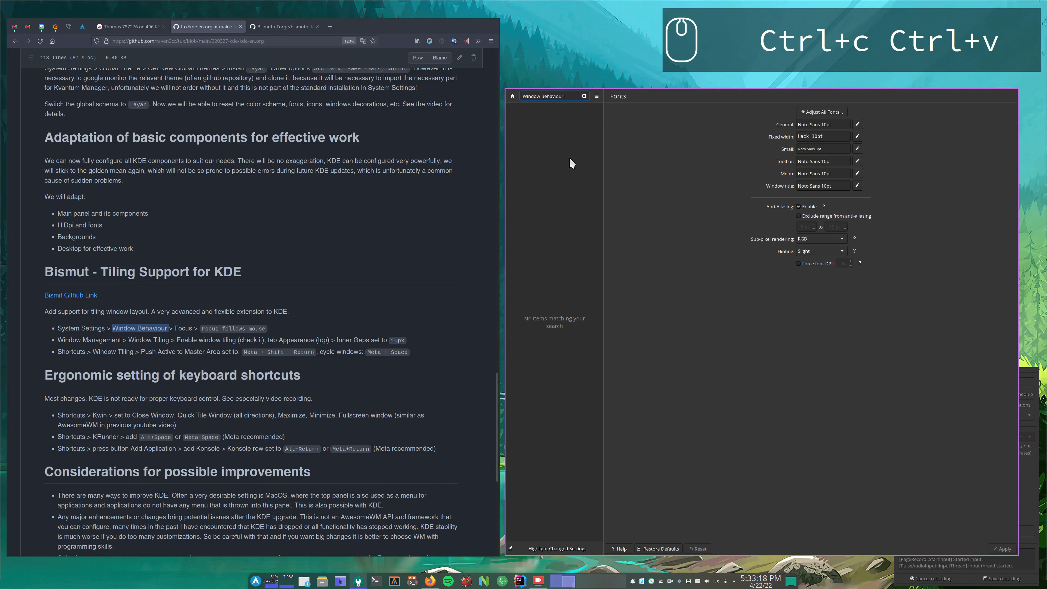
Shorten the settings search to "Window" and show the Window Behavior page's focus options
key(BackSpace)
key(BackSpace)
key(BackSpace)
key(BackSpace)
key(BackSpace)
key(BackSpace)
key(BackSpace)
key(BackSpace)
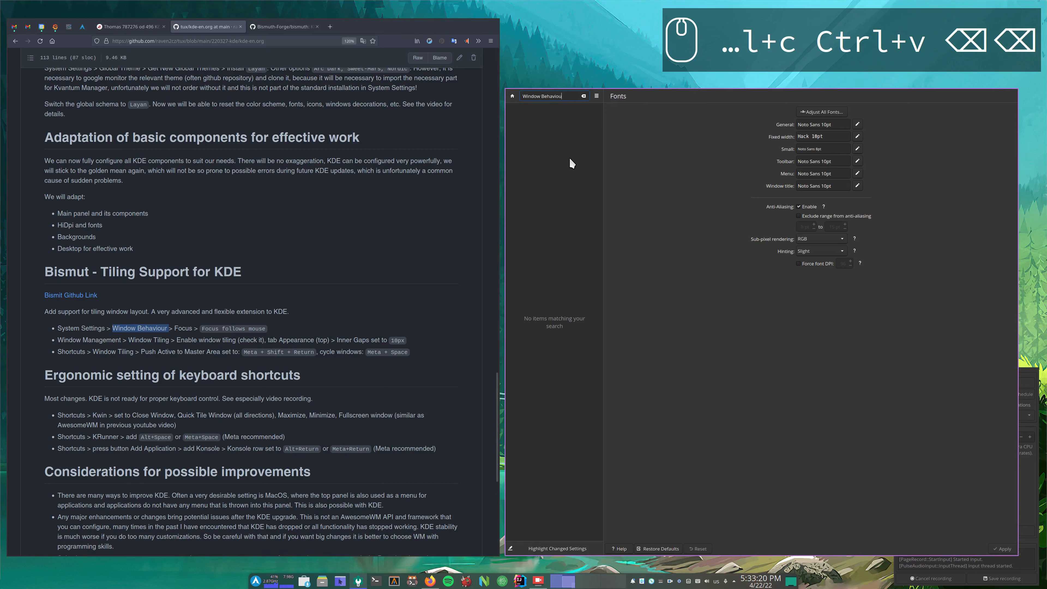
key(BackSpace)
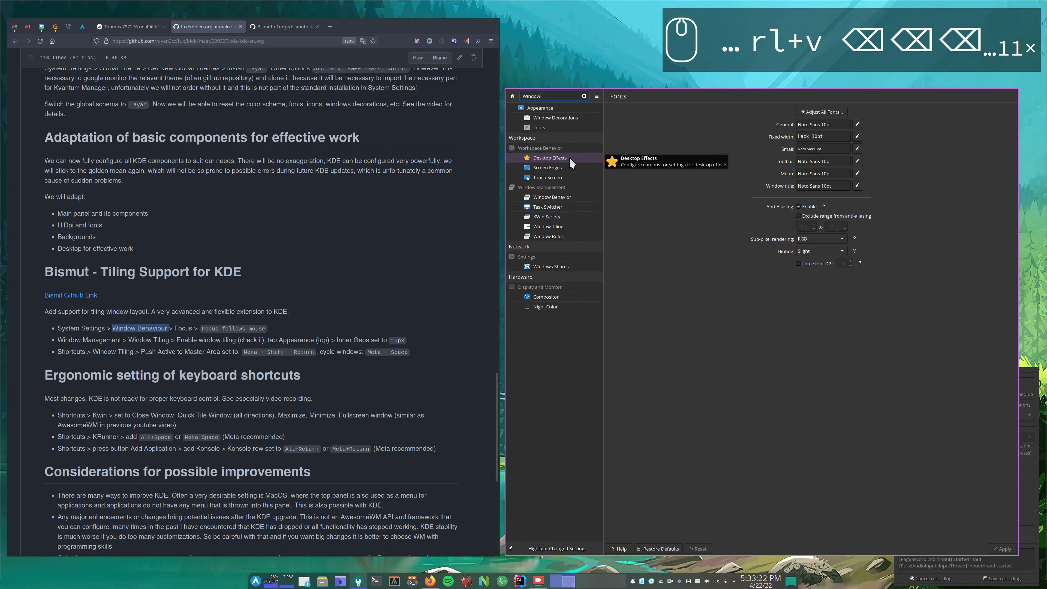
click(567, 195)
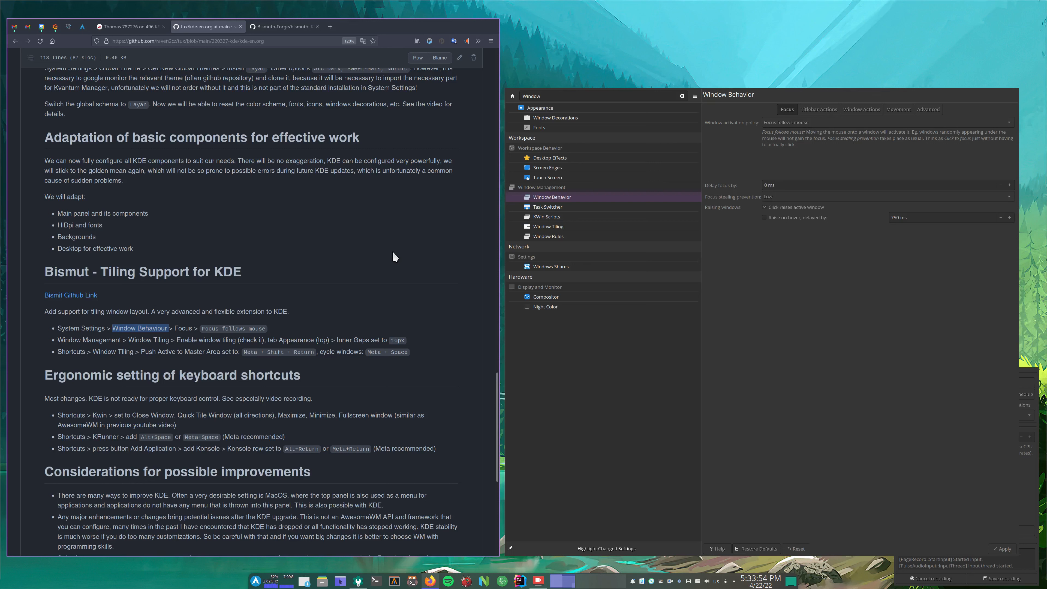
Copy "Window Tiling" from the guide, search System Settings for it, and show that page's behavior and appearance gap options
click(125, 342)
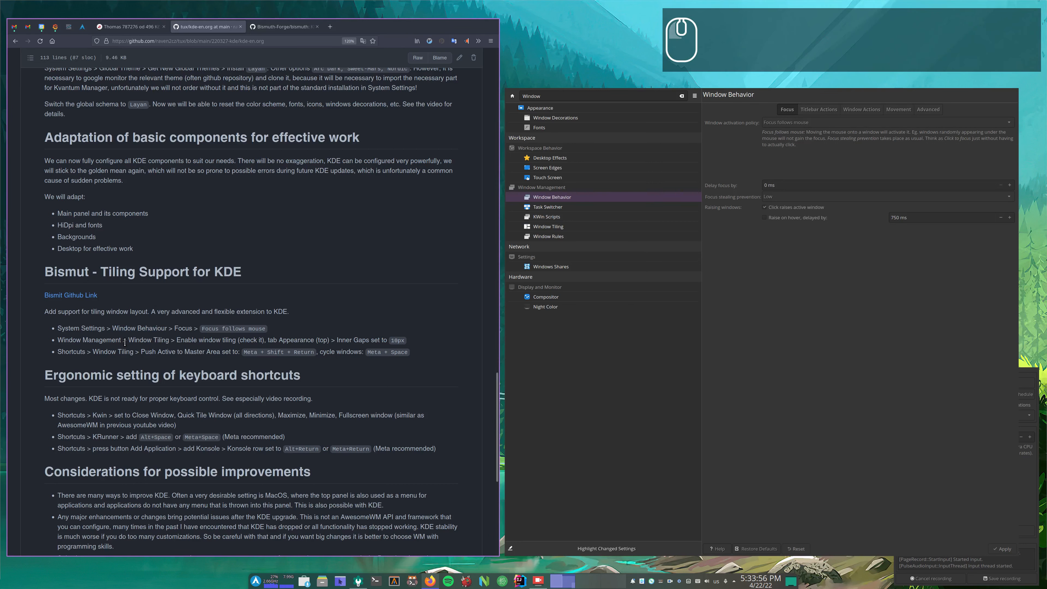
drag(128, 340, 169, 339)
key(ctrl+c)
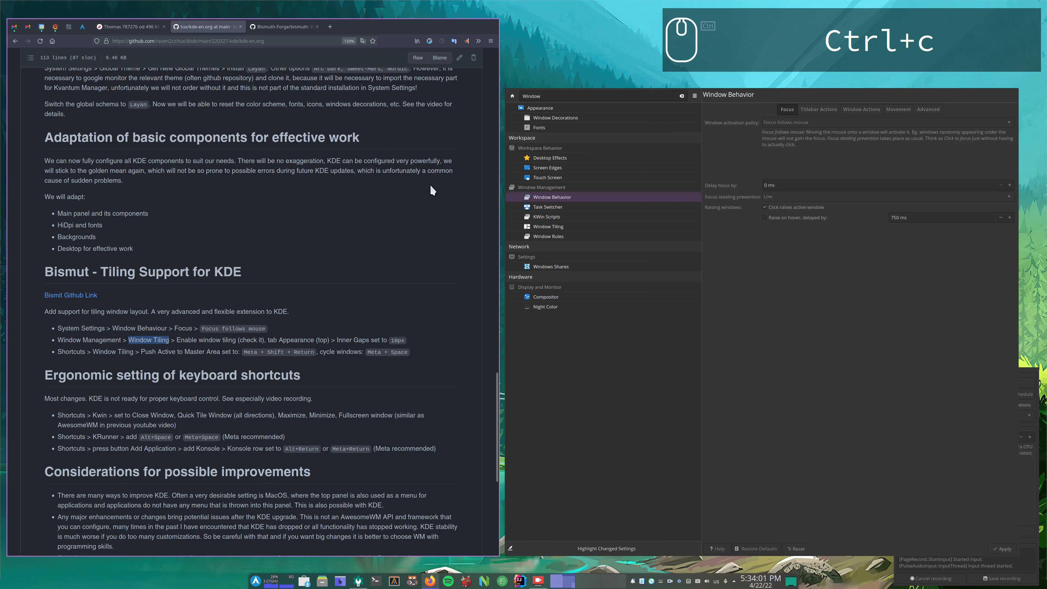
click(536, 96)
key(ctrl+v)
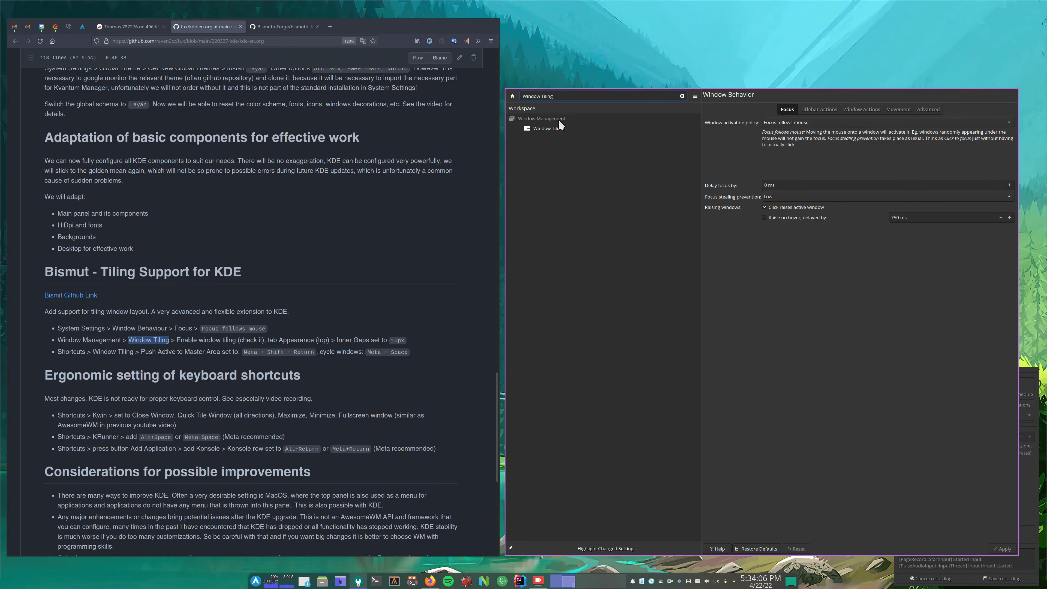
click(557, 126)
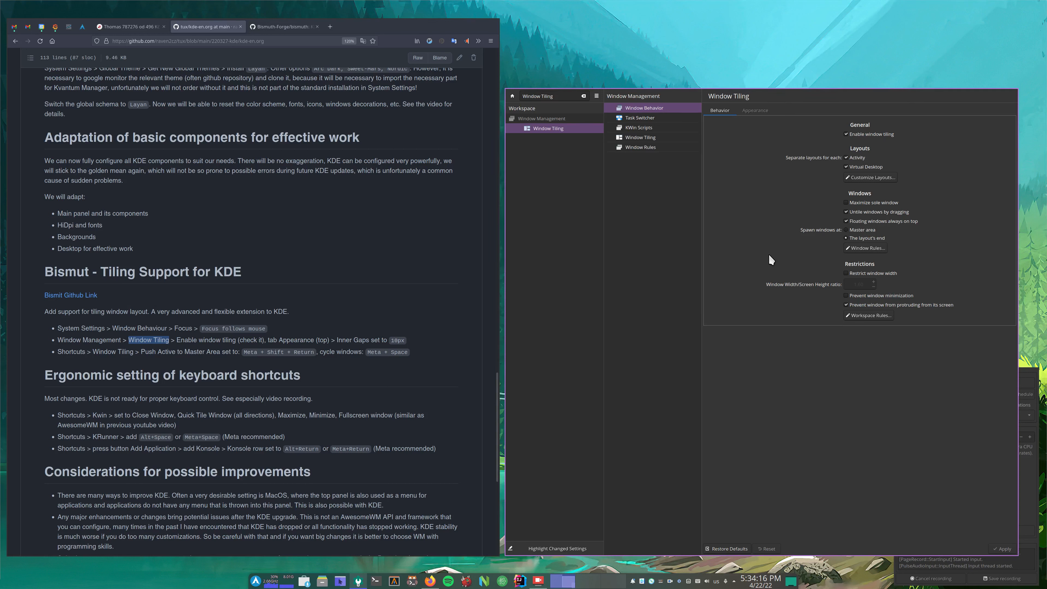
click(758, 109)
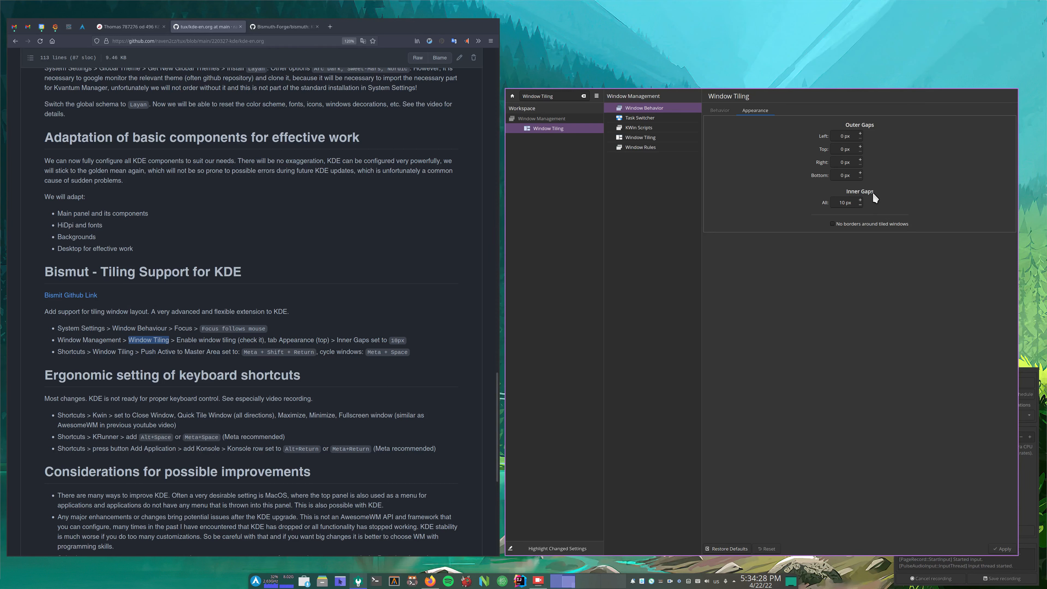
Open three tiled terminal windows on the next virtual desktop and return to the desktop with the guide
key(super+Right)
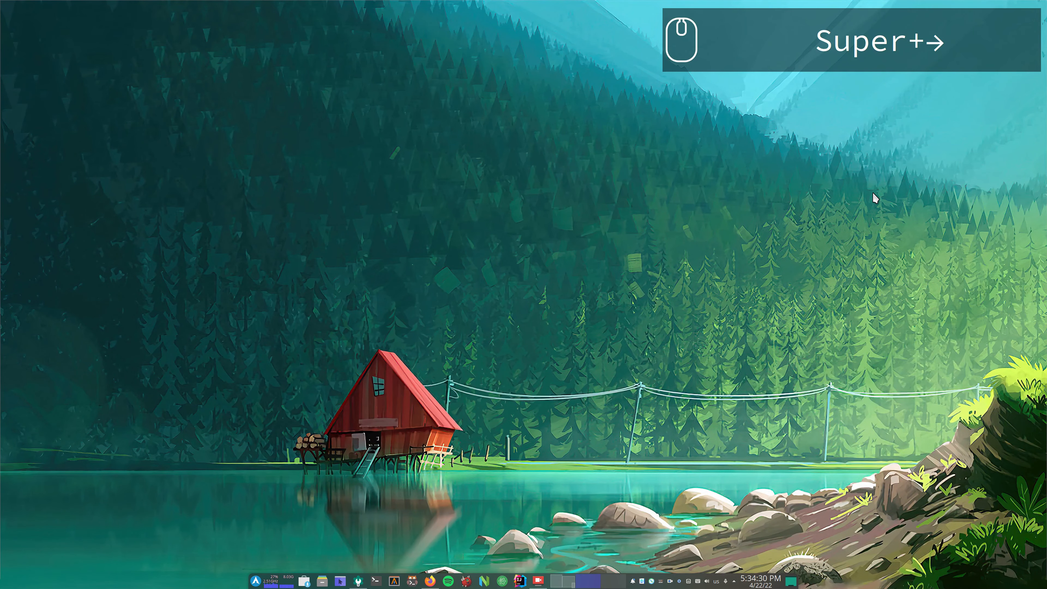
key(alt+Return)
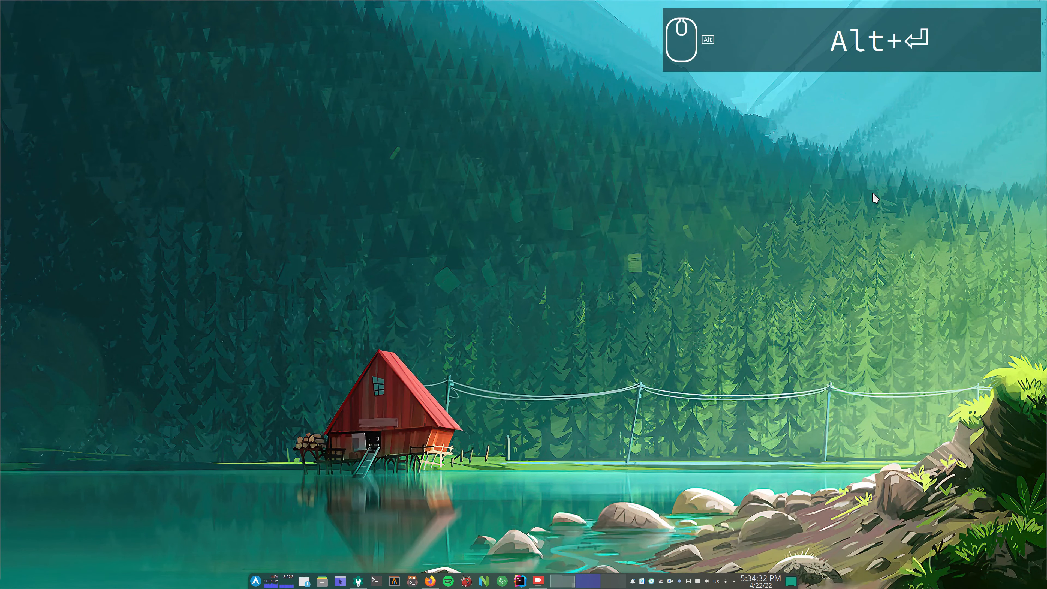
key(alt+Return)
key(alt+Return)
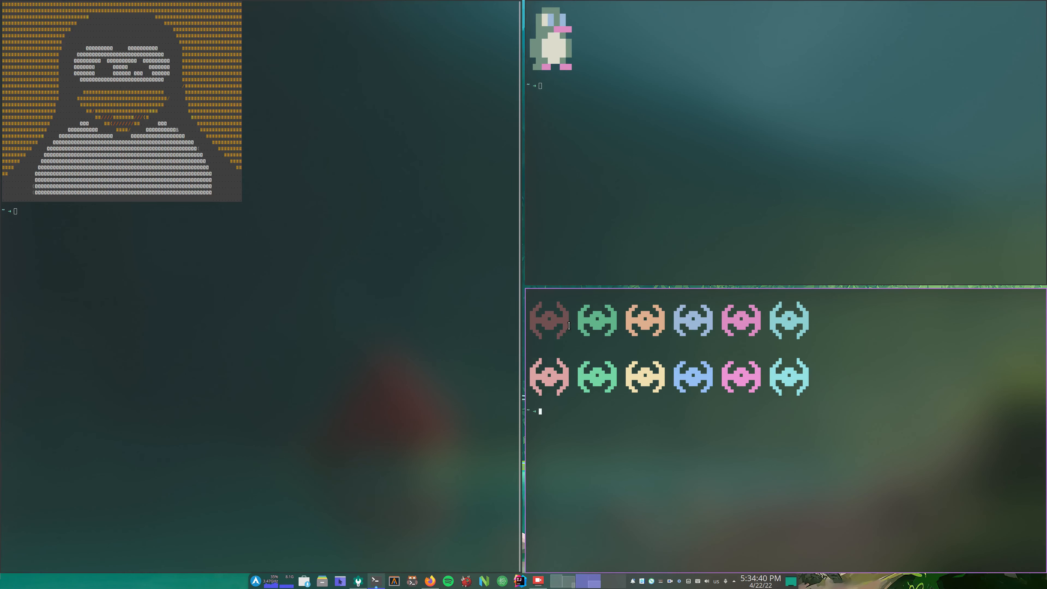
key(alt+Left)
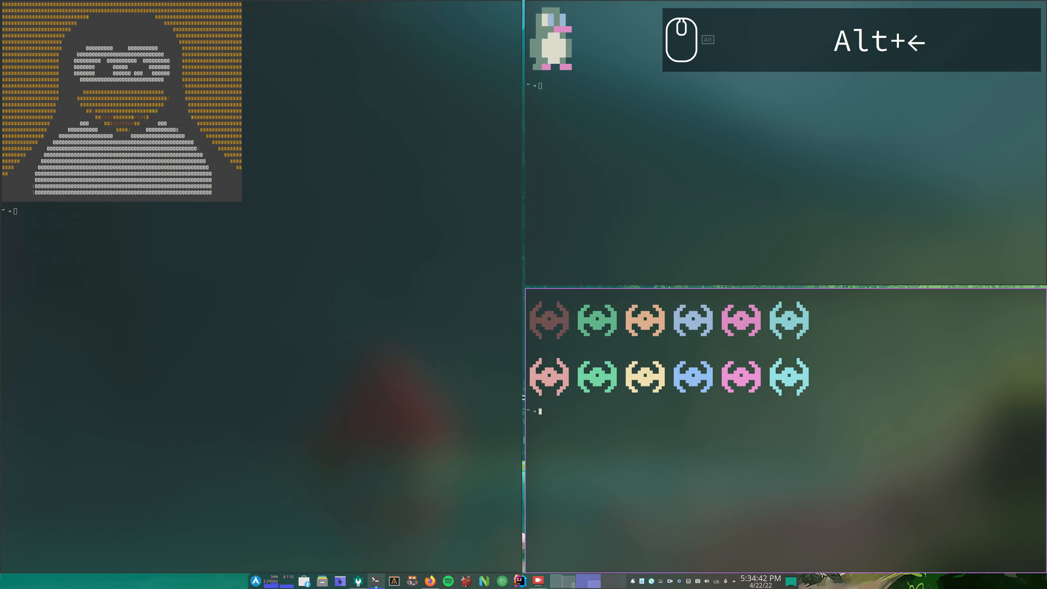
key(super+Left)
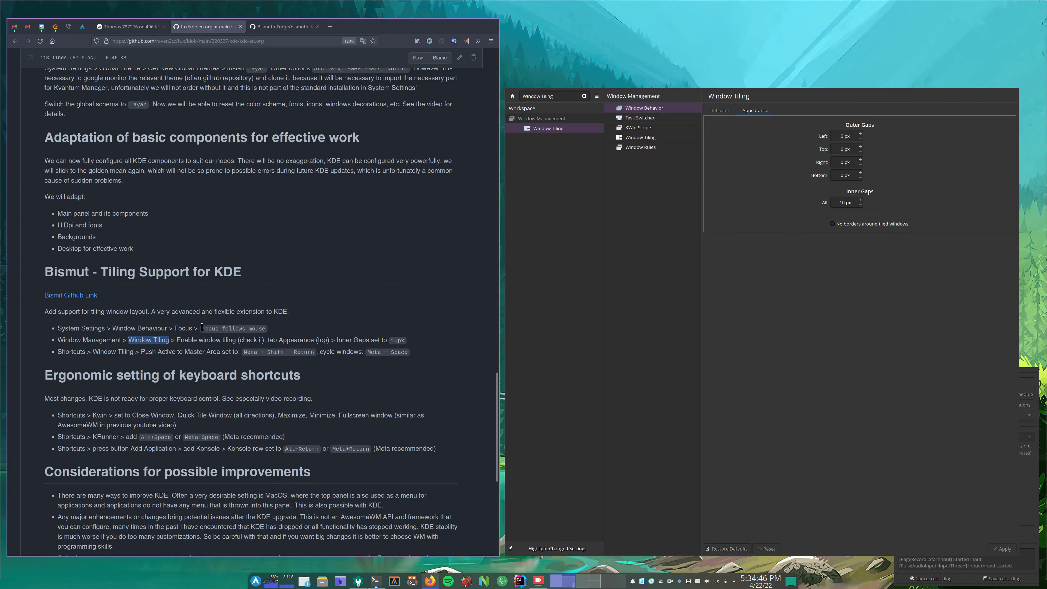
click(98, 354)
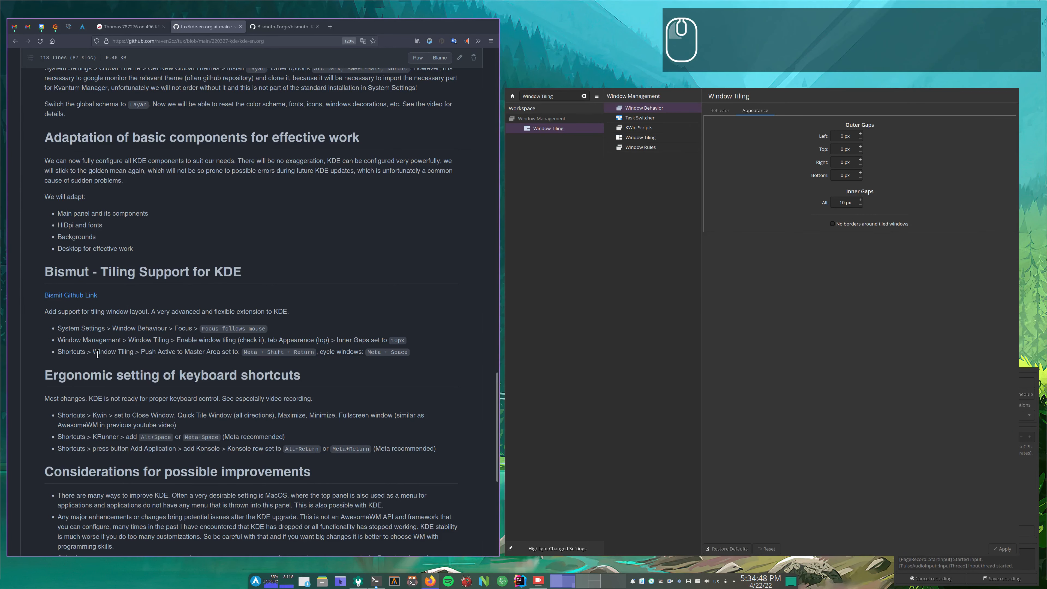
drag(61, 352, 134, 352)
click(149, 354)
key(ctrl+c)
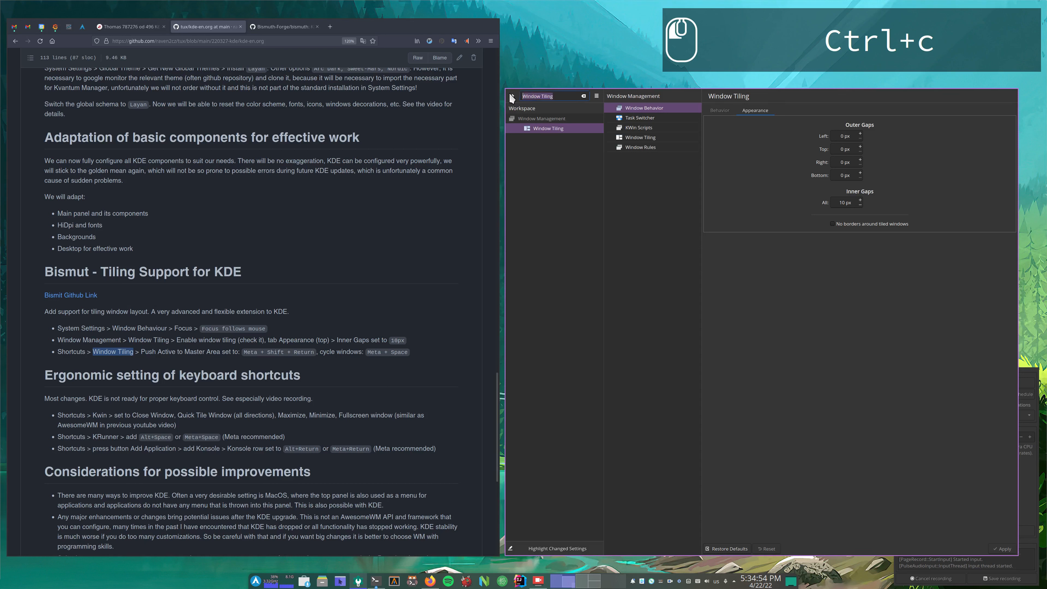
key(ctrl+v)
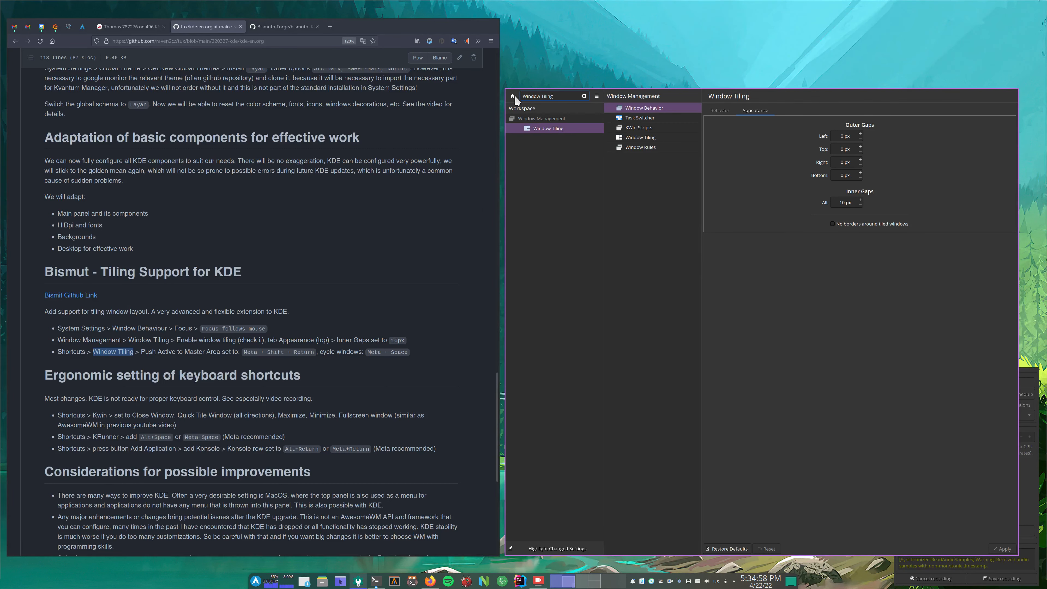
Clear the System Settings search and show the Window Tiling entries in the Shortcuts settings
triple_click(562, 96)
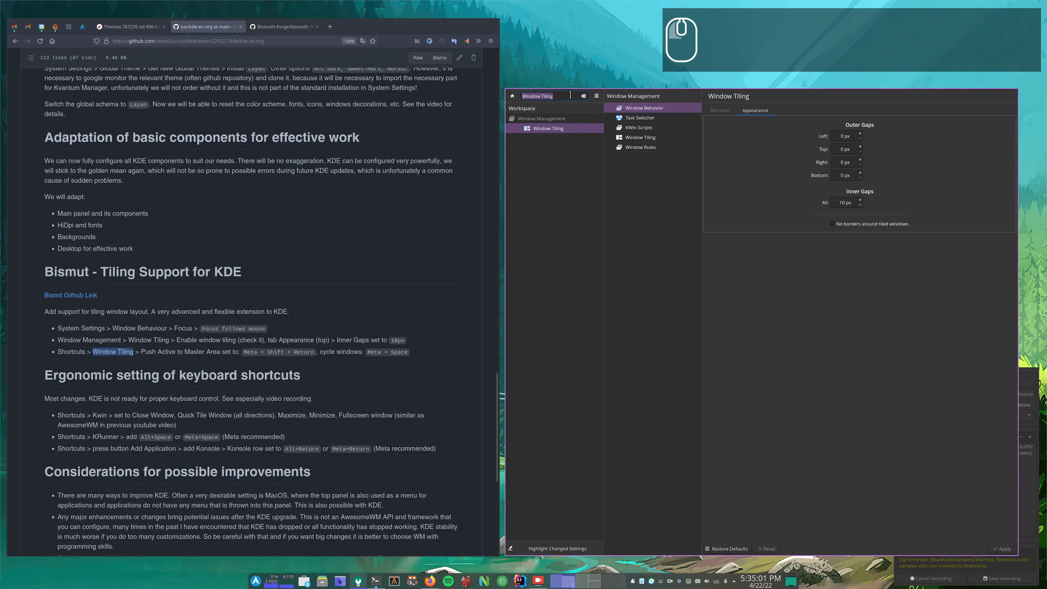
key(BackSpace)
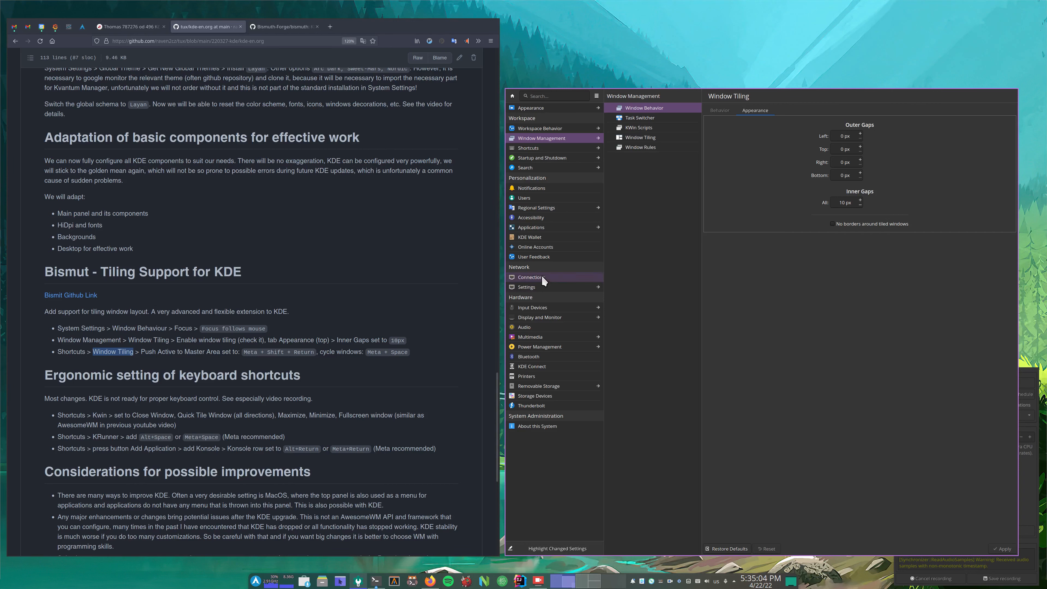
click(536, 148)
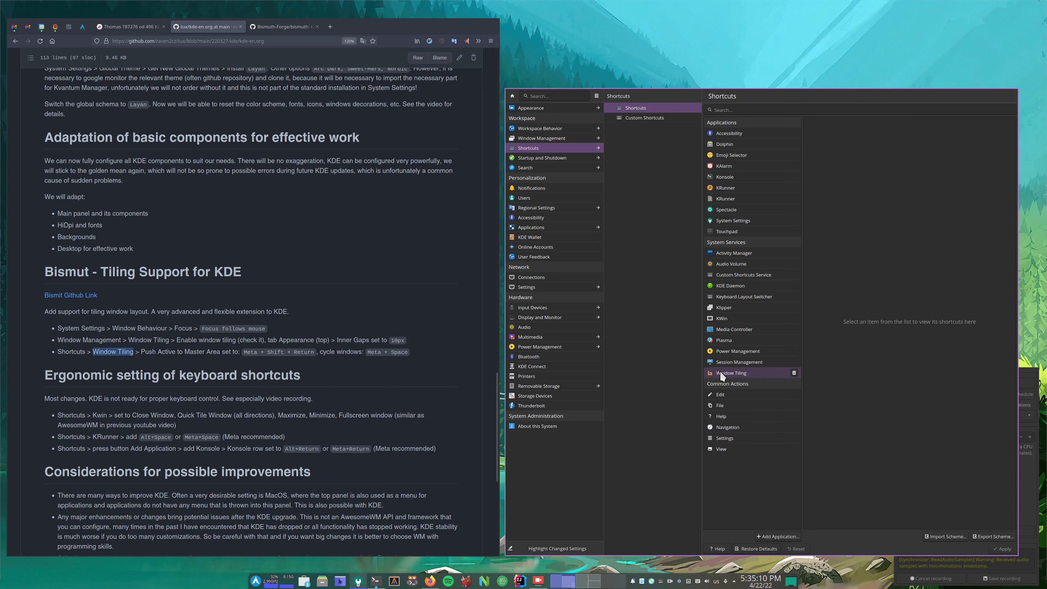
click(751, 376)
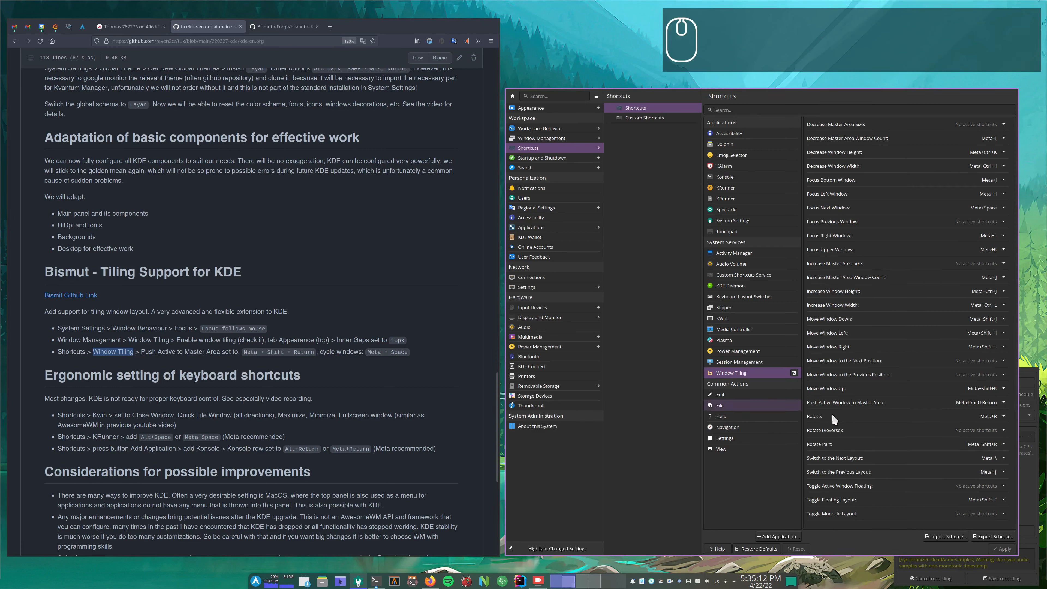
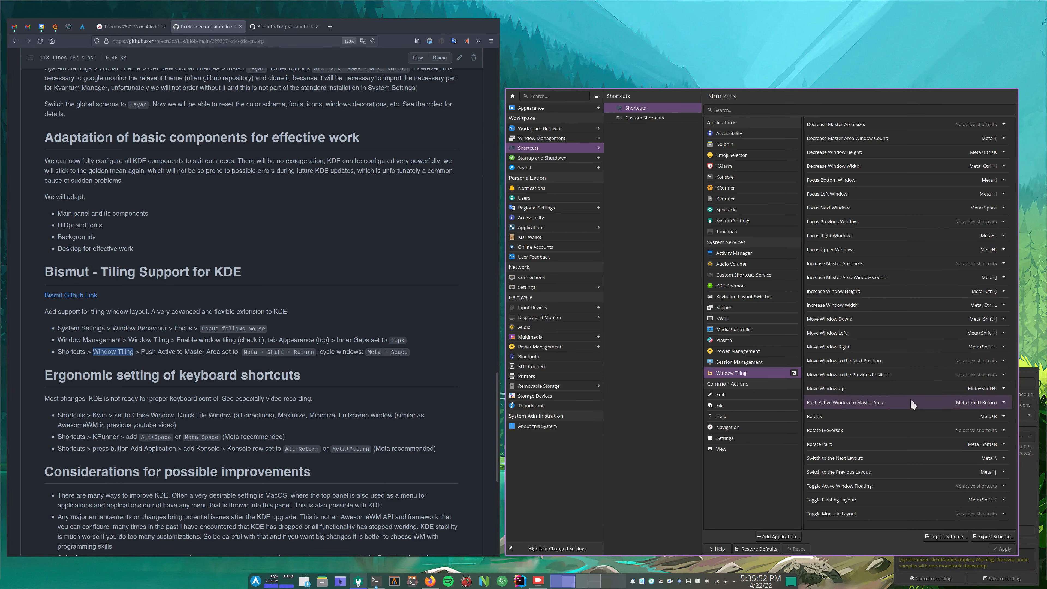
Cycle the focus repeatedly through the three tiled terminals on the next virtual desktop and return to System Settings
key(super+Right)
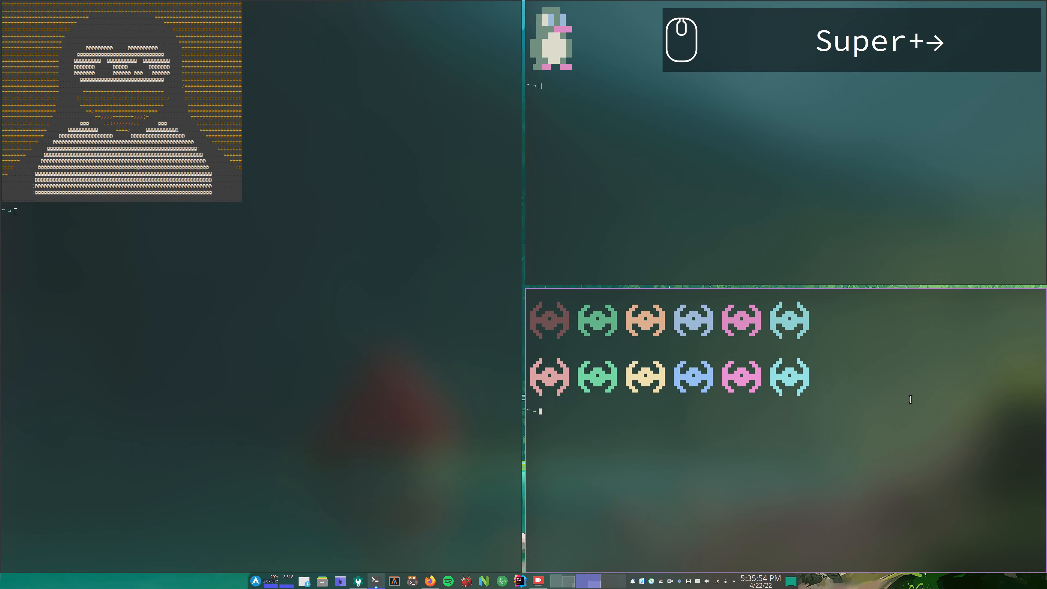
key(super+space)
key(super+space)
key(super+space)
key(super+space)
key(super+space)
key(super+space)
key(super+space)
key(super+space)
key(super+space)
key(super+space)
key(super+space)
key(super+space)
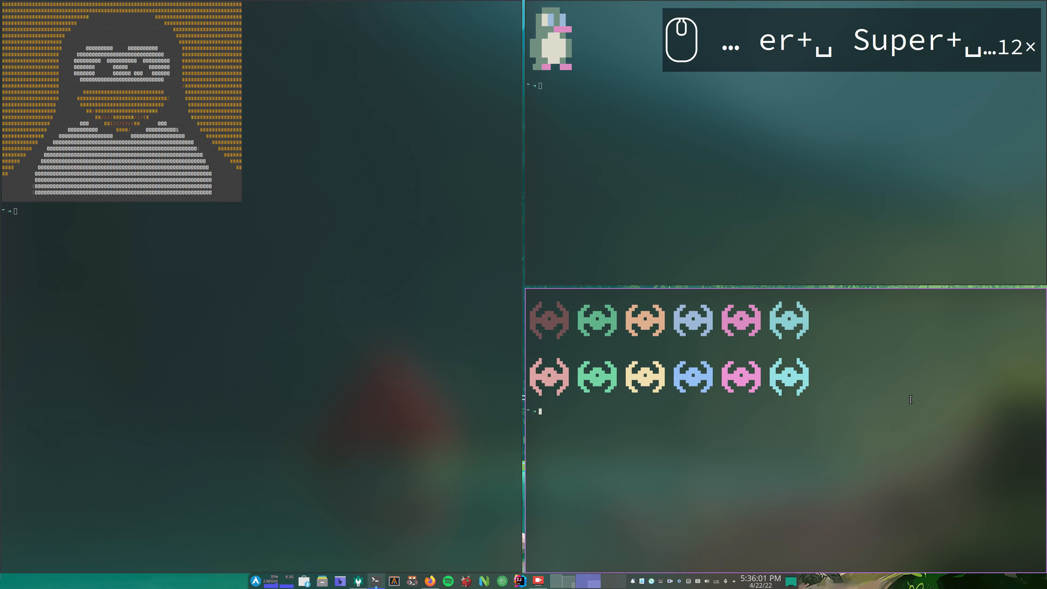
key(super+Left)
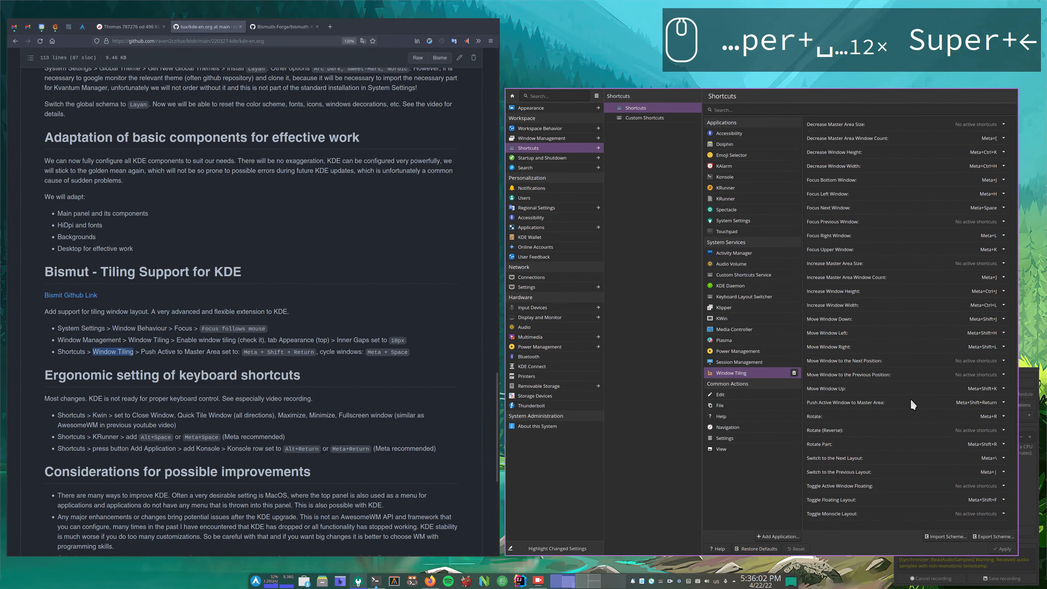
Shrink the System Settings window to uncover the screen recorder and cycle the focus among the open windows
drag(972, 492, 884, 398)
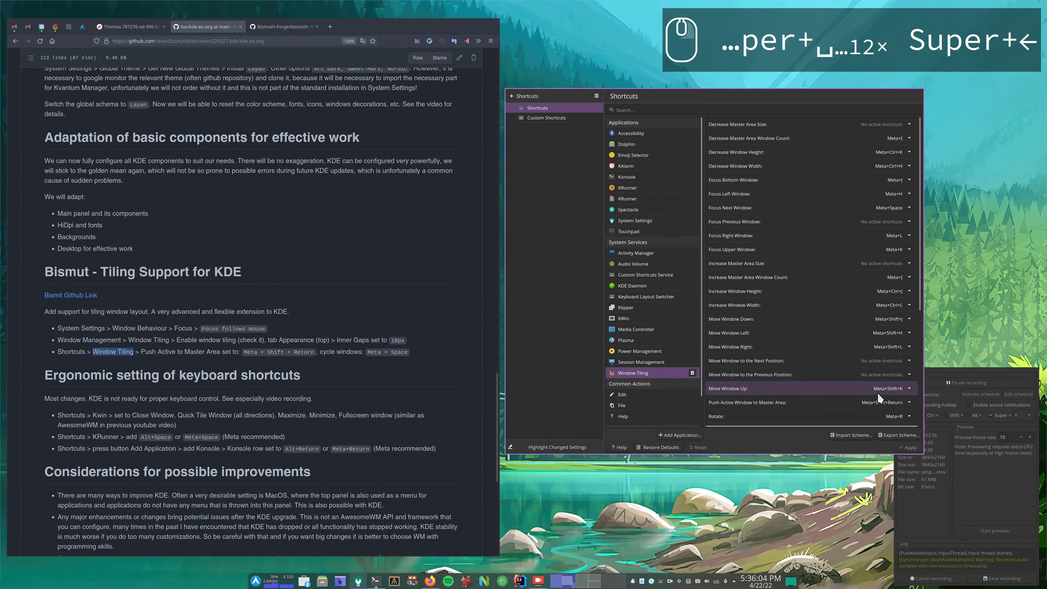
key(super+space)
key(super+space)
key(super+space)
key(super+space)
key(super+space)
key(super+space)
key(super+space)
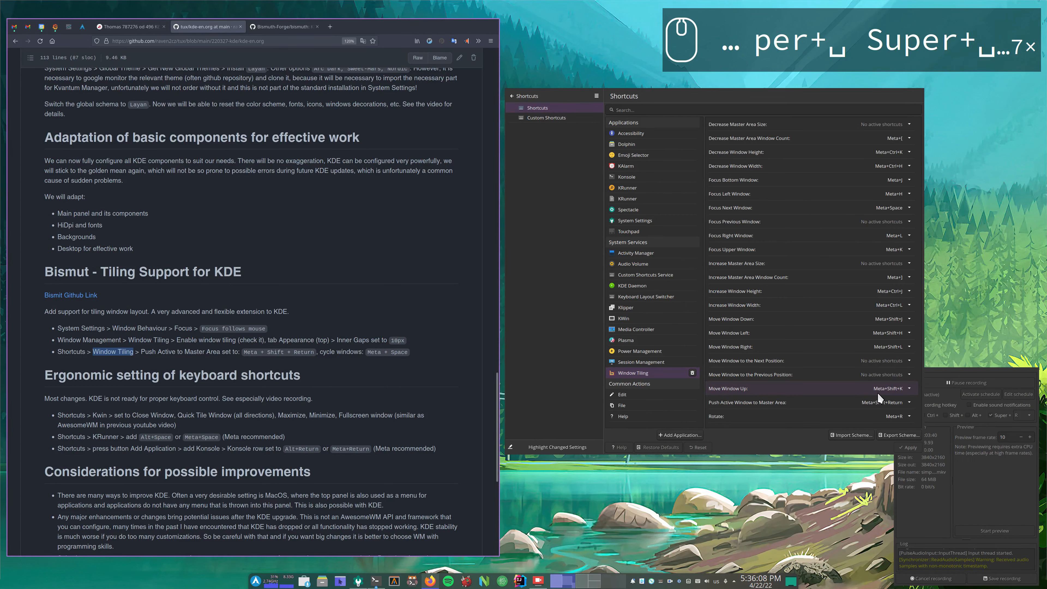
Move through the open windows with the task switcher and compare it with the tiling focus cycling
key(alt+Tab)
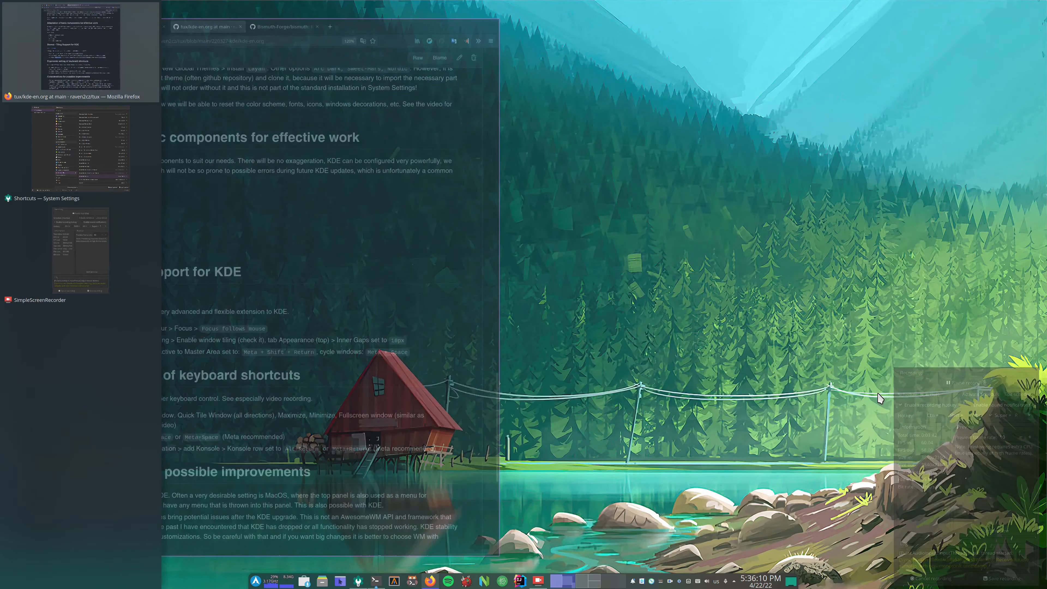
key(alt+Tab)
key(alt+Tab)
key(alt+Tab)
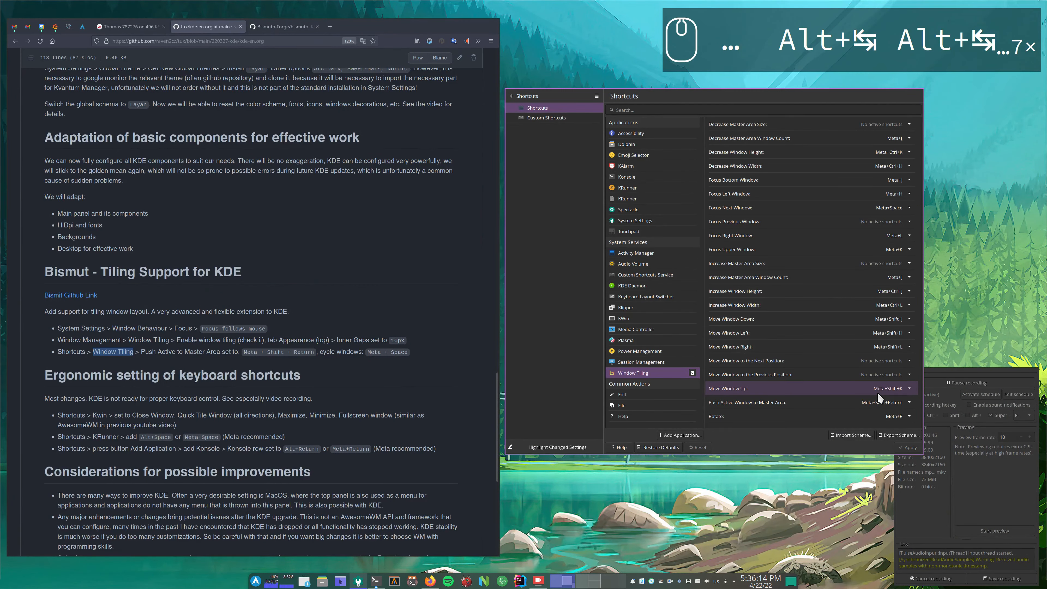
key(super+space)
key(super+space)
key(super+space)
key(super+space)
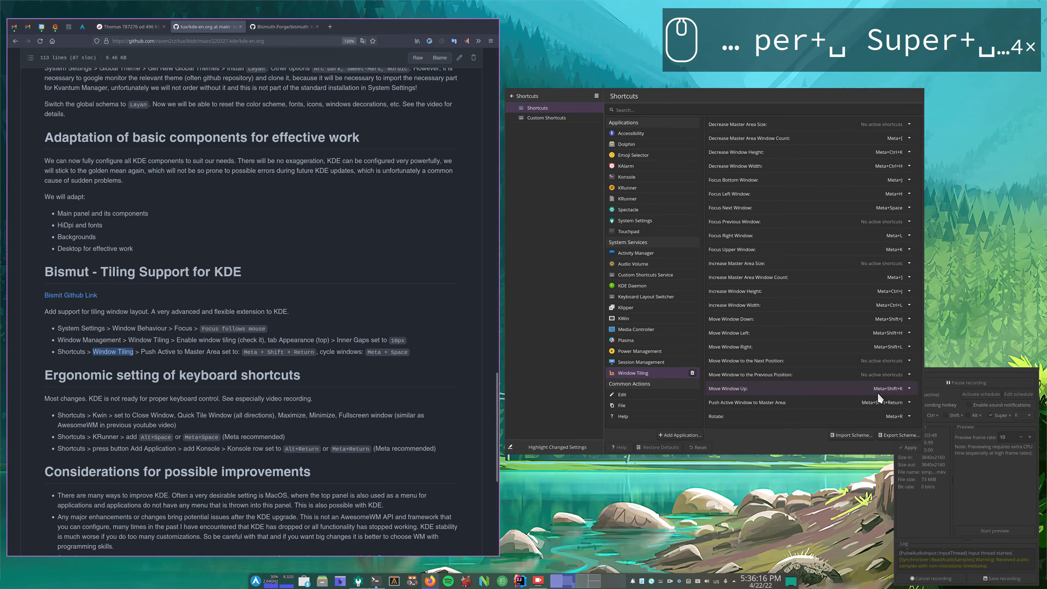
Switch to the terminals' virtual desktop and move the focus repeatedly up and down between the two stacked terminals
key(super+Right)
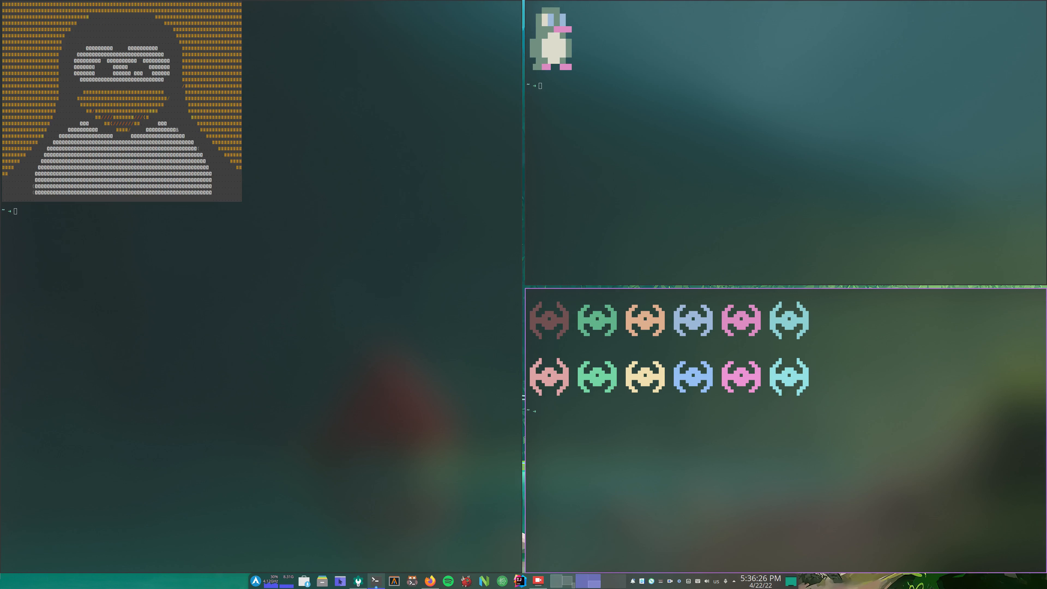
key(super+k)
key(super+j)
key(super+k)
key(super+j)
key(super+k)
key(super+j)
key(super+k)
key(super+j)
key(super+k)
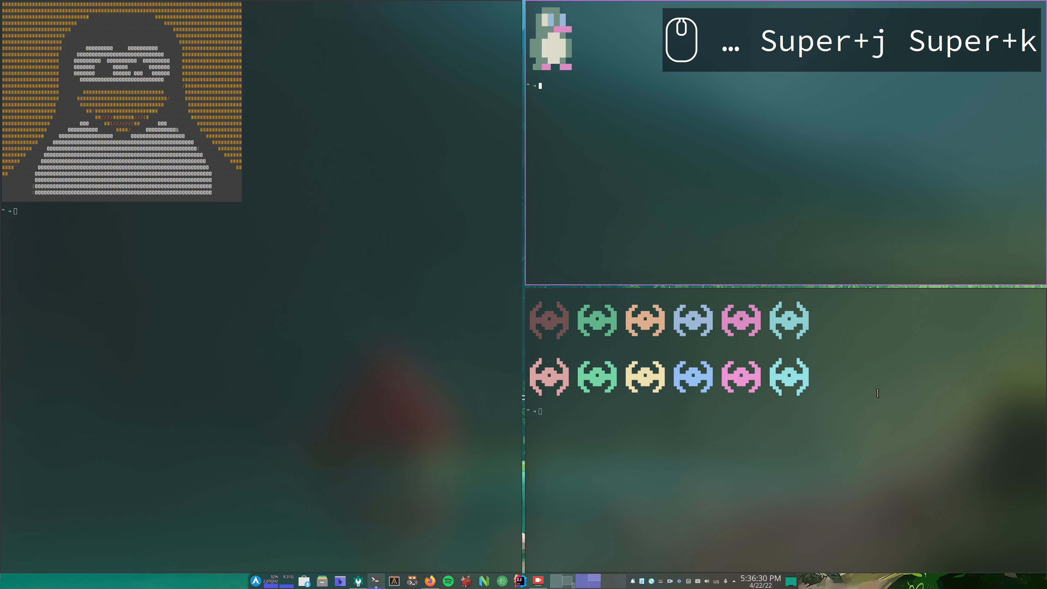
key(super+j)
key(super+k)
key(super+j)
key(super+k)
key(super+j)
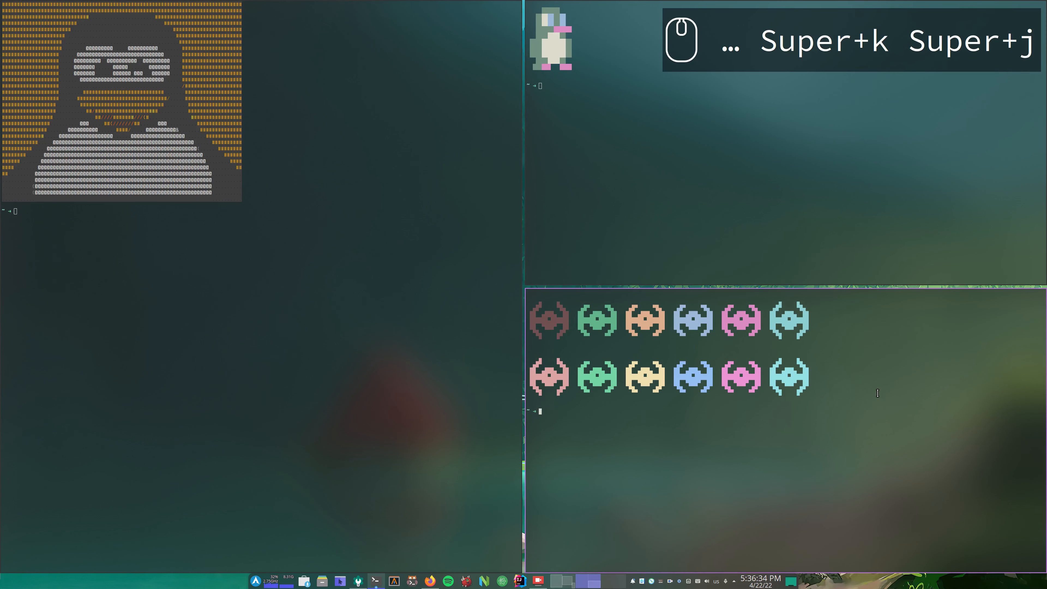
Move the window focus back and forth horizontally between the master terminal and the stacked terminals
key(super+h)
key(super+l)
key(super+h)
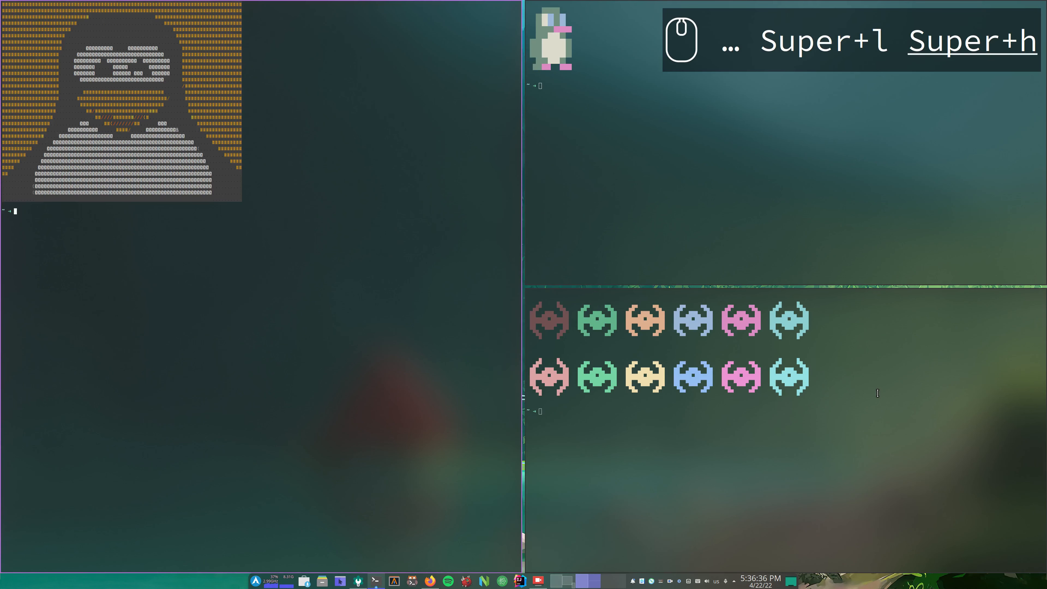
key(super+l)
key(super+h)
key(super+l)
key(super+h)
key(super+l)
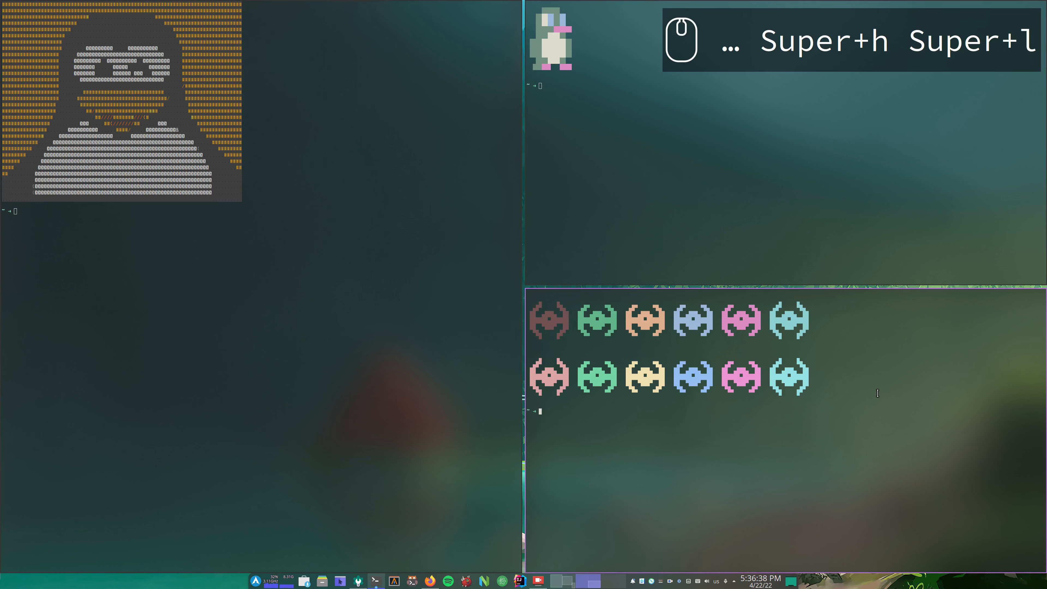
Cycle the focus through all three tiled terminals and return to the virtual desktop with the guide
key(super+space)
key(super+space)
key(super+space)
key(super+space)
key(super+space)
key(super+space)
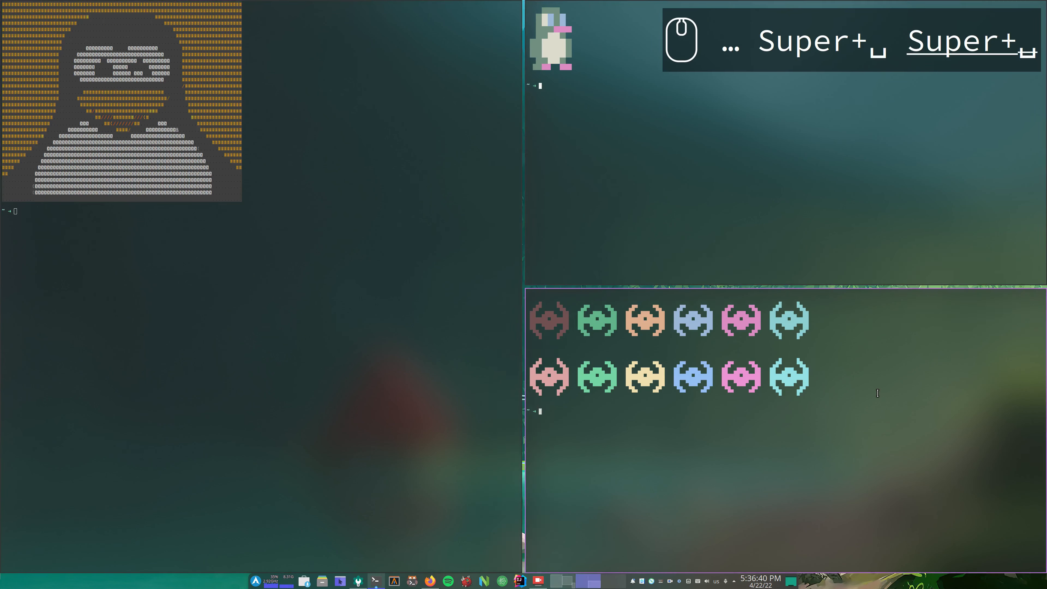
key(super+Left)
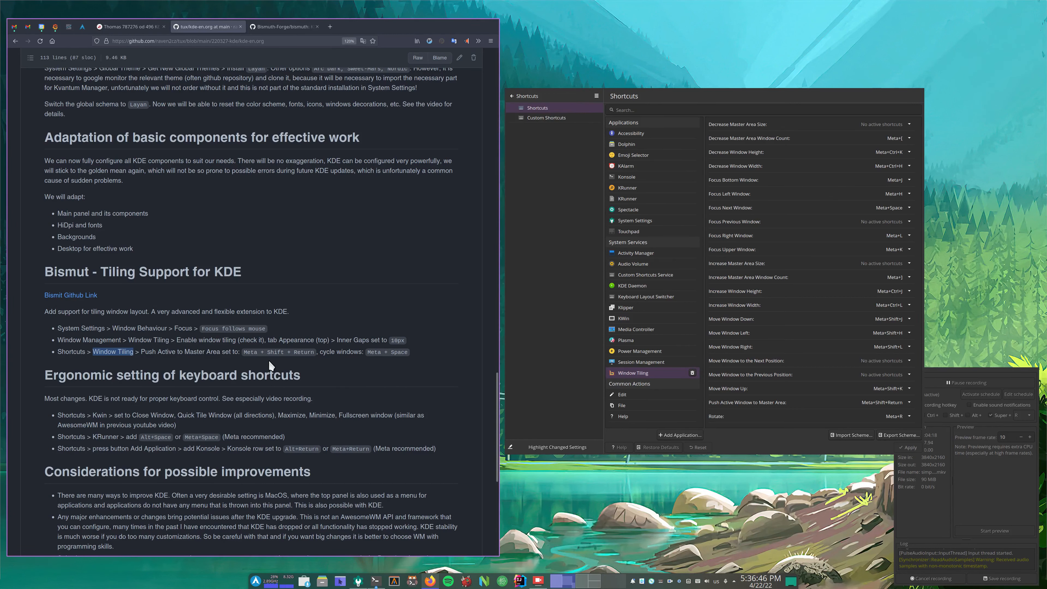
Add a fourth tiled terminal on the terminals' virtual desktop and run ranger in it
key(super+Right)
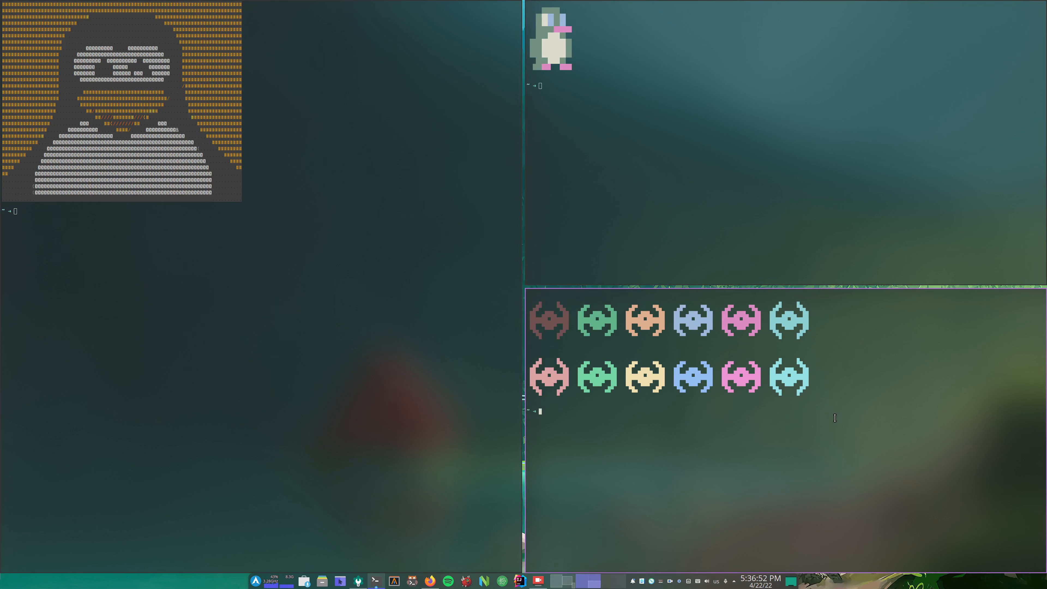
key(super+Return)
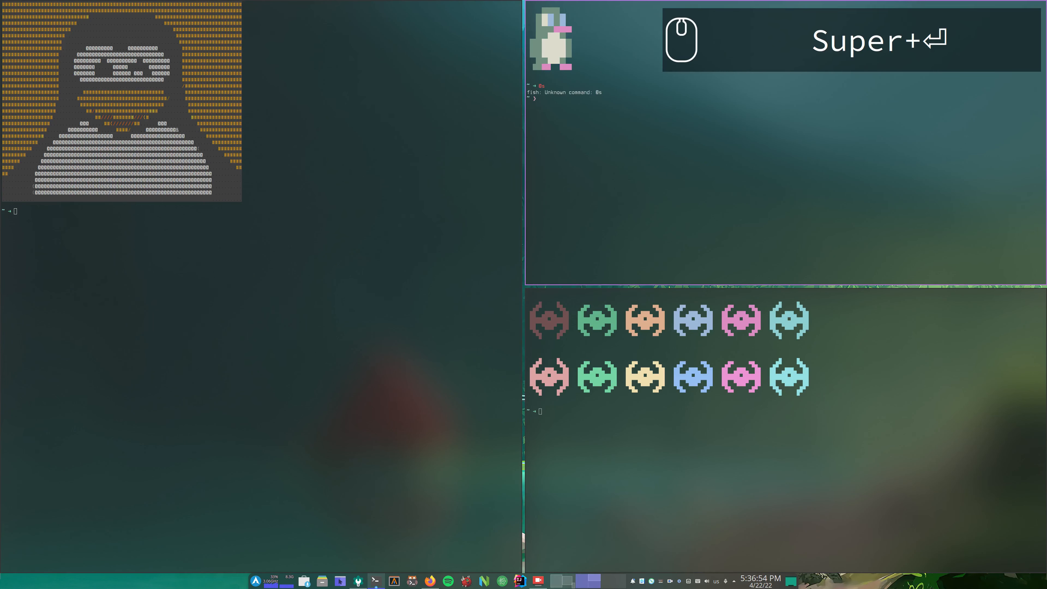
key(alt+Return)
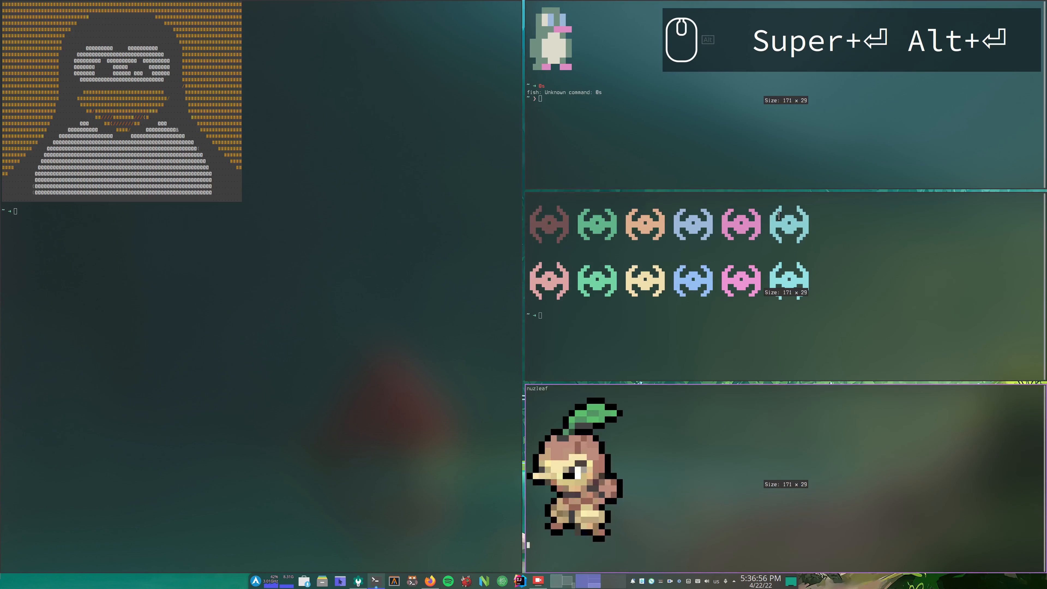
text(ranger)
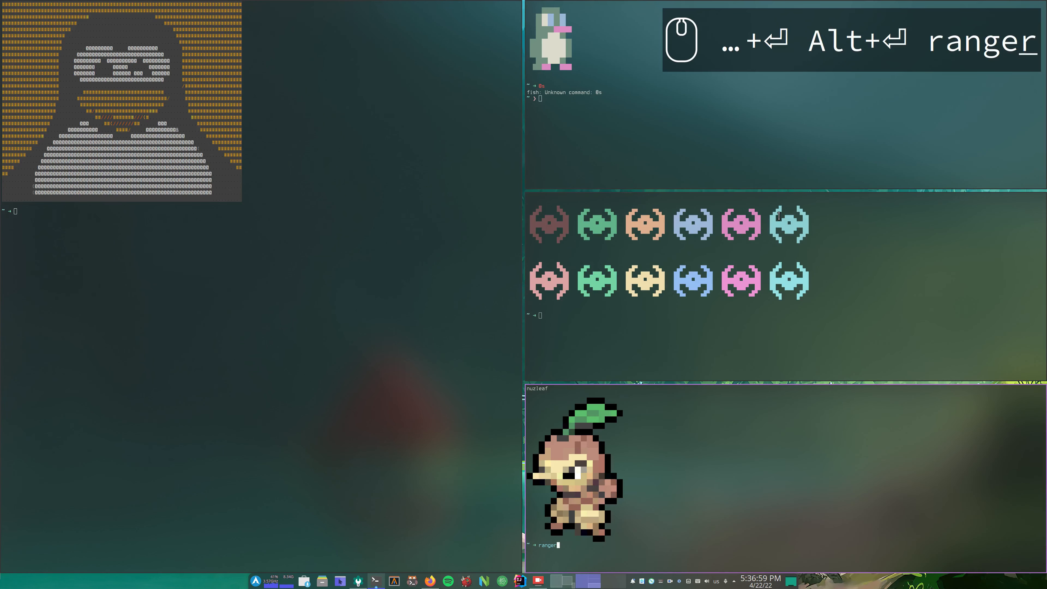
key(Return)
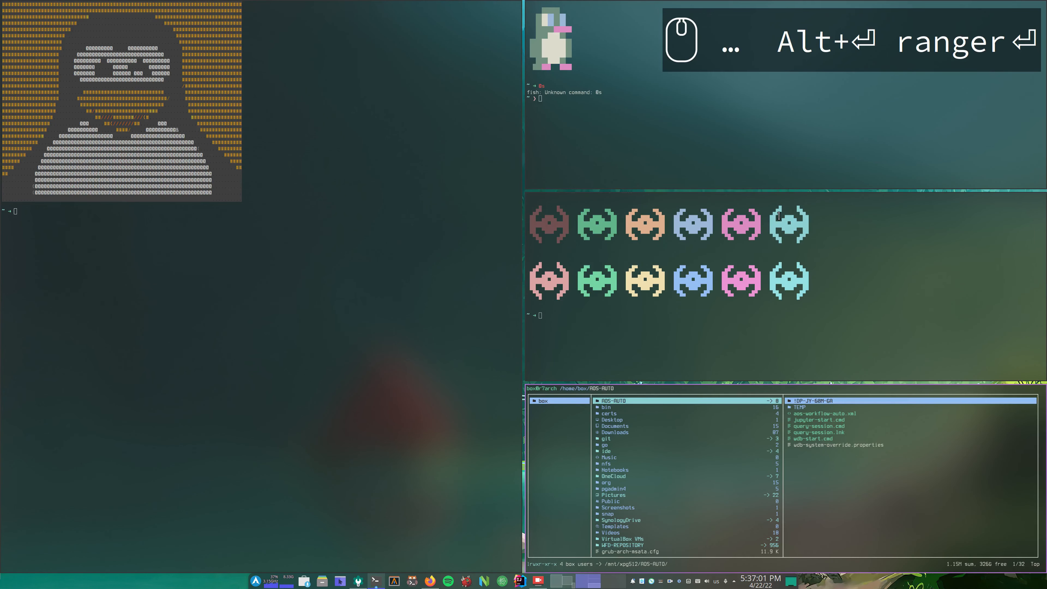
Browse the home directory in ranger, enter the Pictures folder and select Yoga-Day-Flyer.jpg at the end of its list
key(Down)
key(Down)
key(Down)
key(Down)
key(Down)
key(Down)
key(Down)
key(Down)
key(Down)
key(Down)
key(Down)
key(Down)
key(Down)
key(Down)
key(Down)
key(Down)
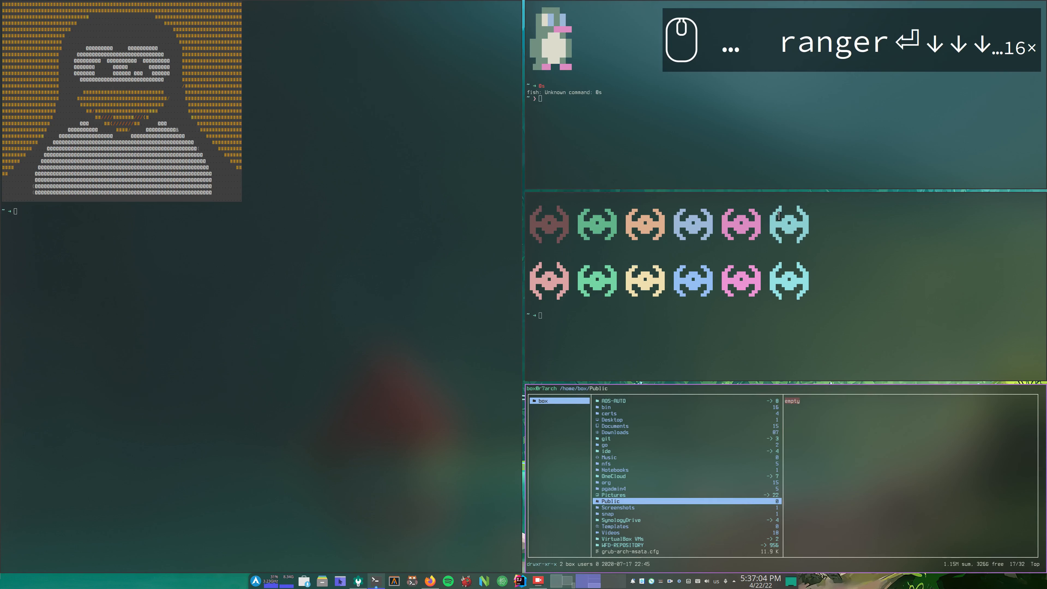
key(Down)
key(Down)
key(Down)
key(Up)
key(Up)
key(Up)
key(Up)
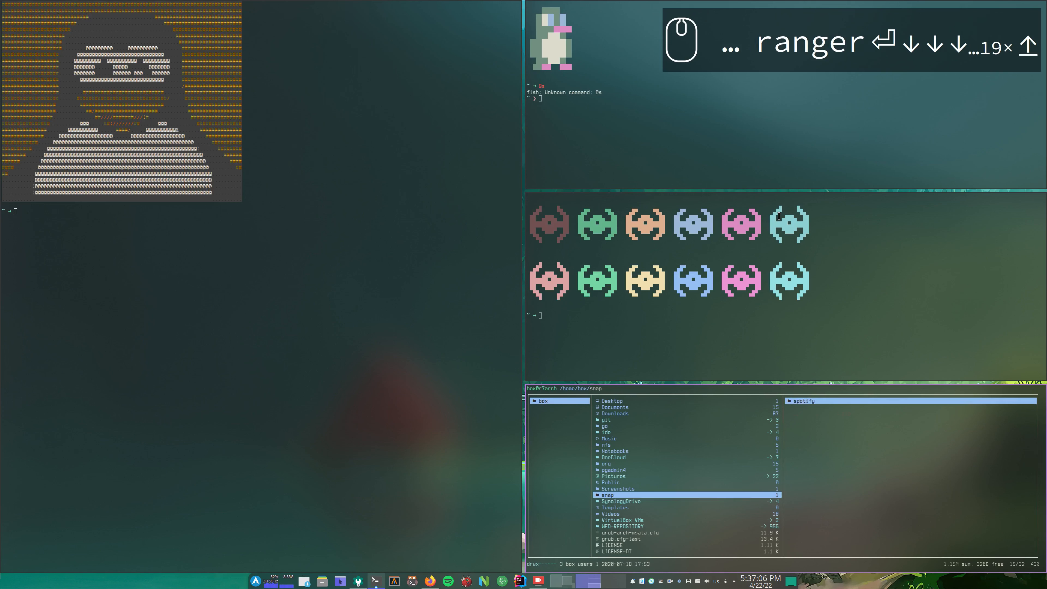
key(Right)
key(End)
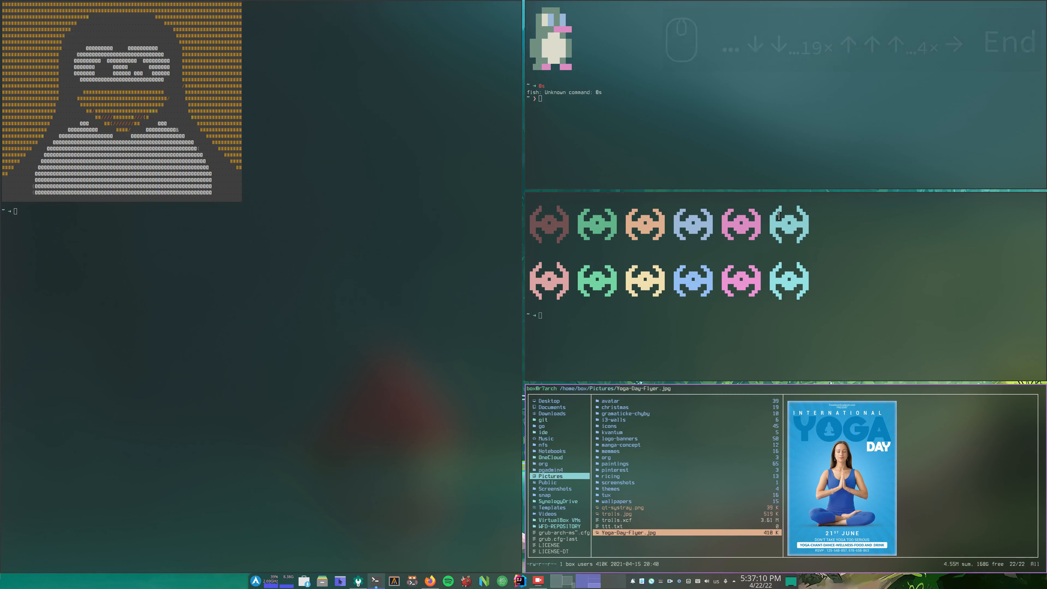
Push the ranger terminal into the master area, return to the guide's desktop and clear the text selection there
key(super+shift+Return)
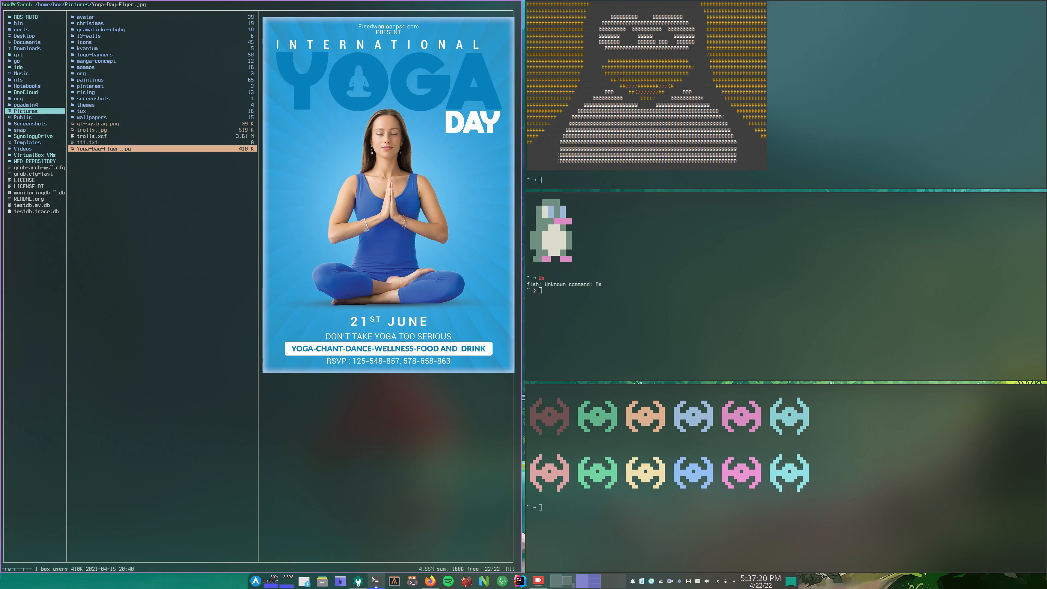
key(super+Left)
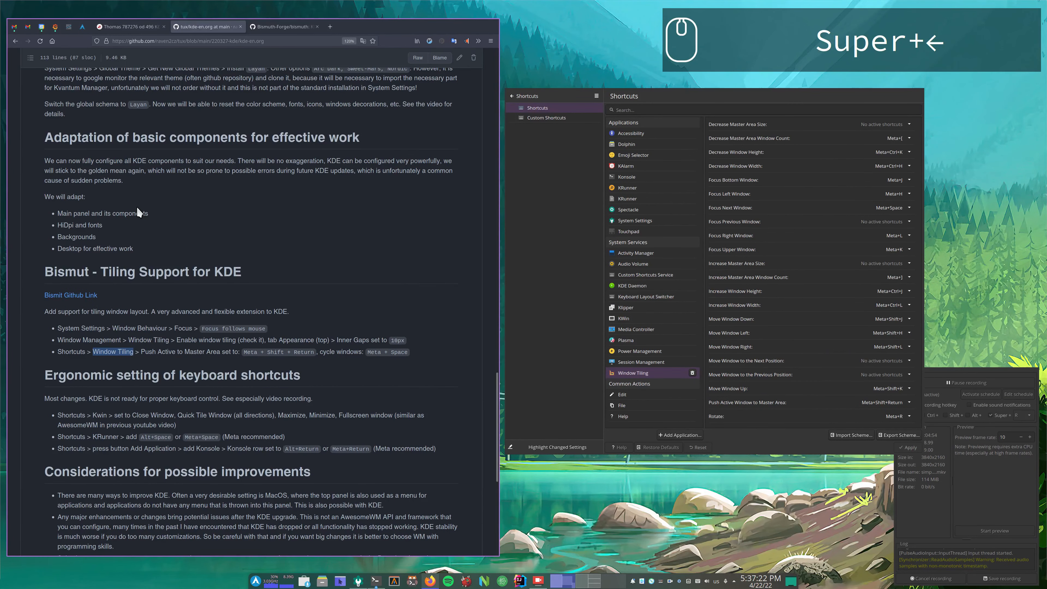
click(148, 361)
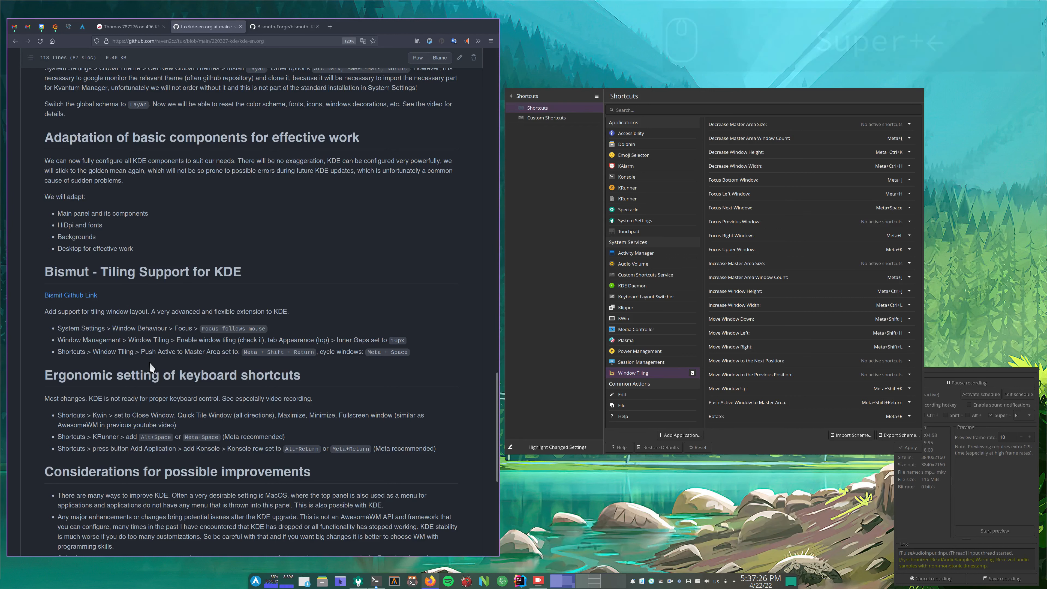
Extend the System Settings window downward and show the layout toggle entries at the end of the Window Tiling shortcuts
drag(791, 456, 785, 544)
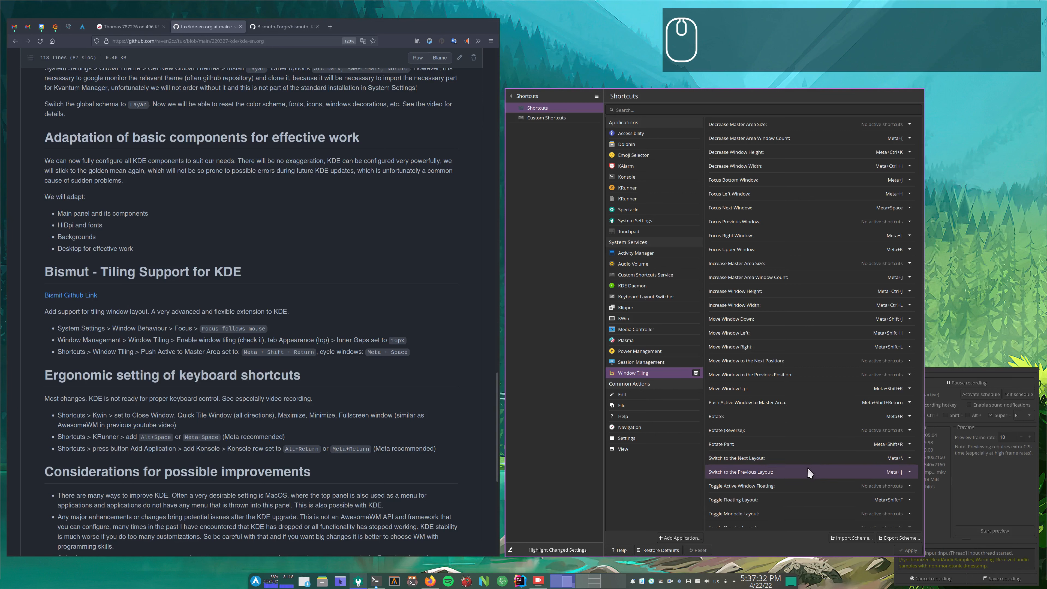
scroll(808, 467, down, 2)
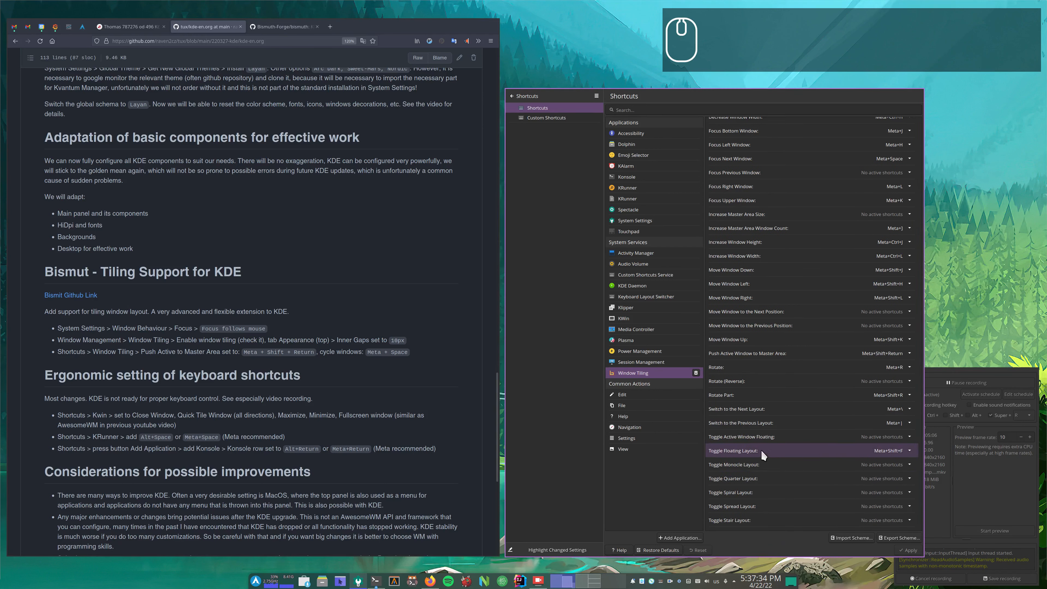
scroll(789, 450, down, 1)
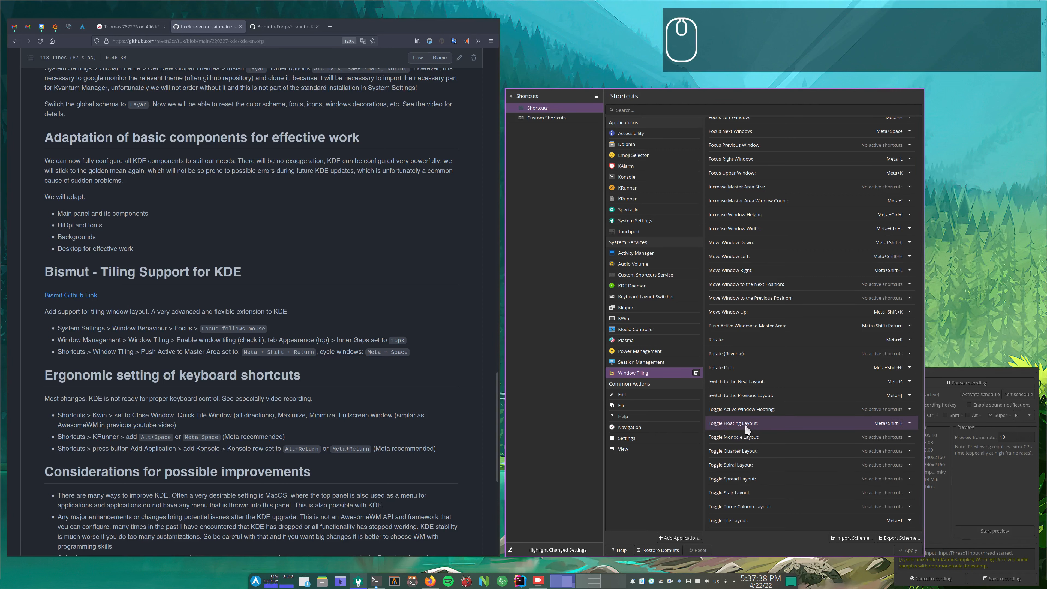
scroll(772, 424, down, 1)
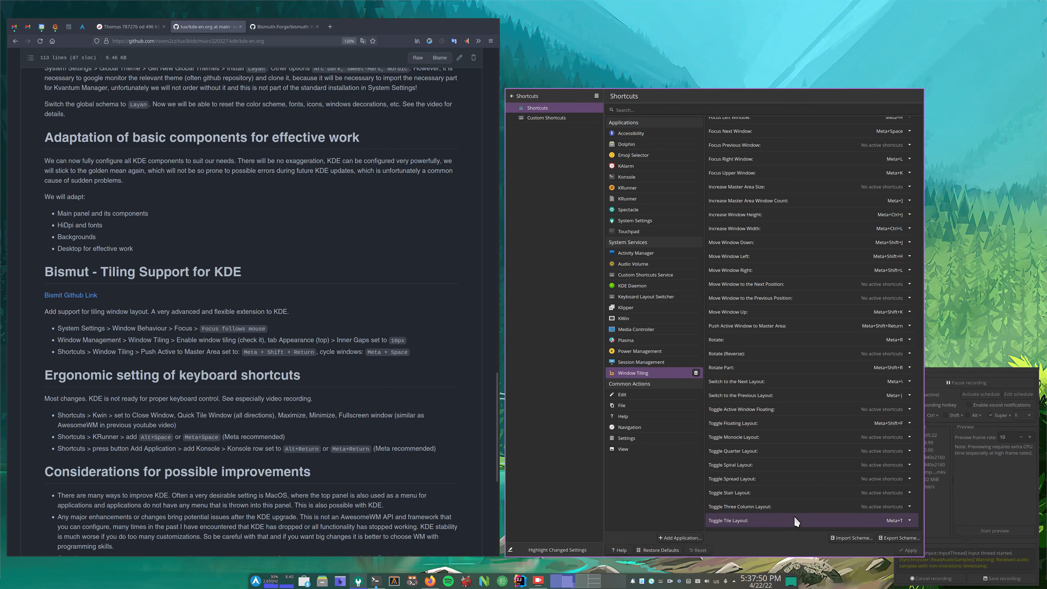
Turn the tile layout on for the guide's desktop and off again to restore the floating windows
key(super+t)
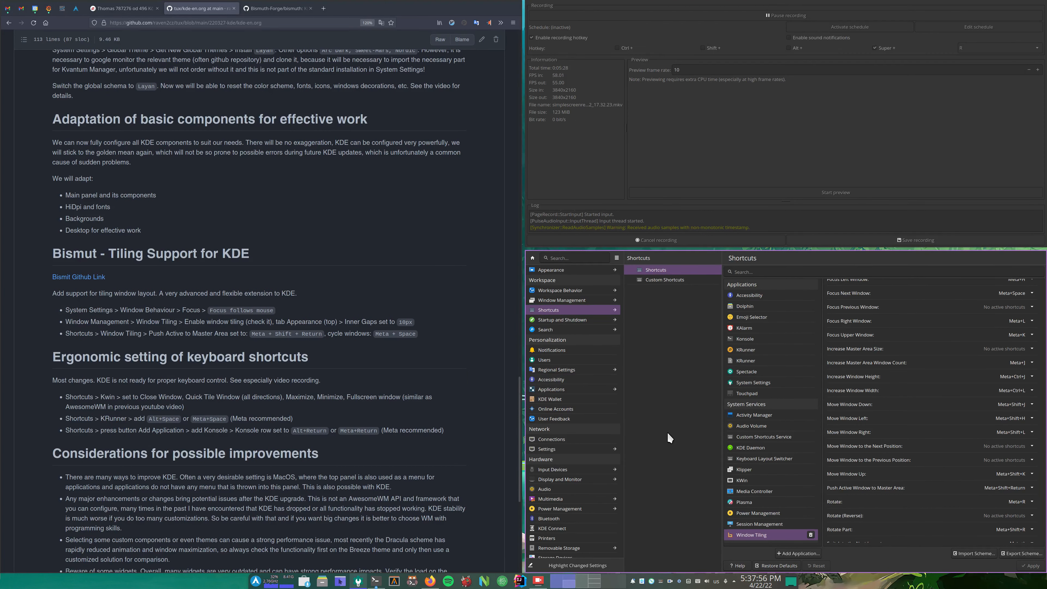
key(super+t)
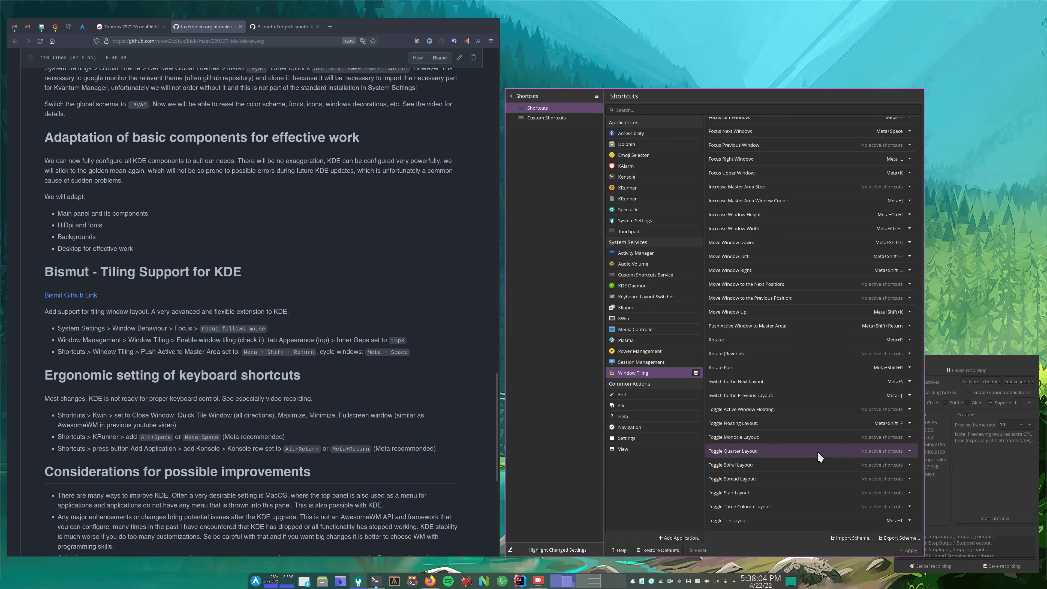
scroll(817, 451, down, 1)
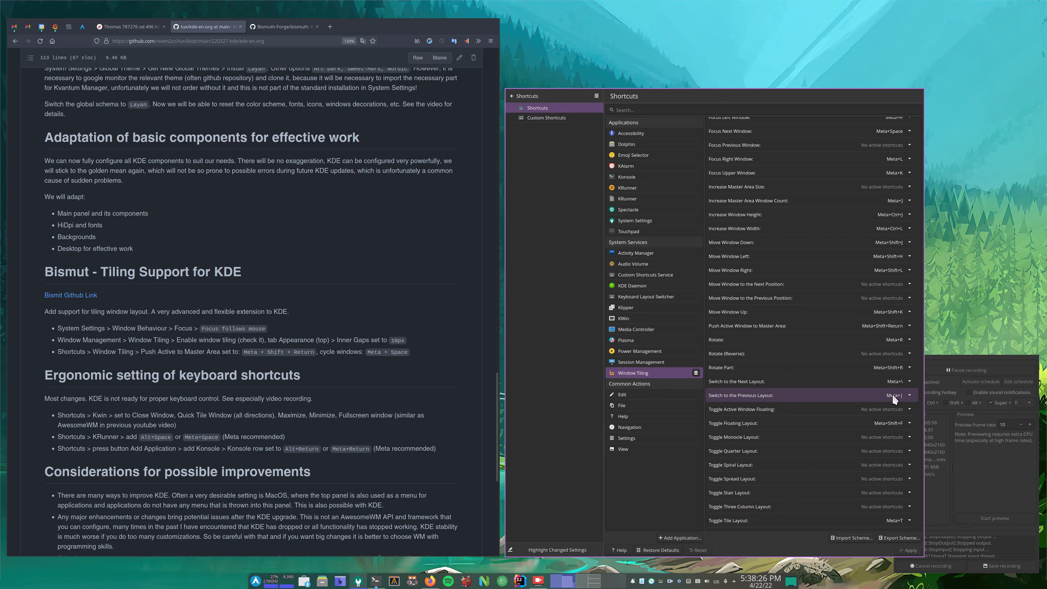
Go to the terminals' virtual desktop and switch it to the layout that shows one full-size window at a time
click(964, 292)
key(super+Right)
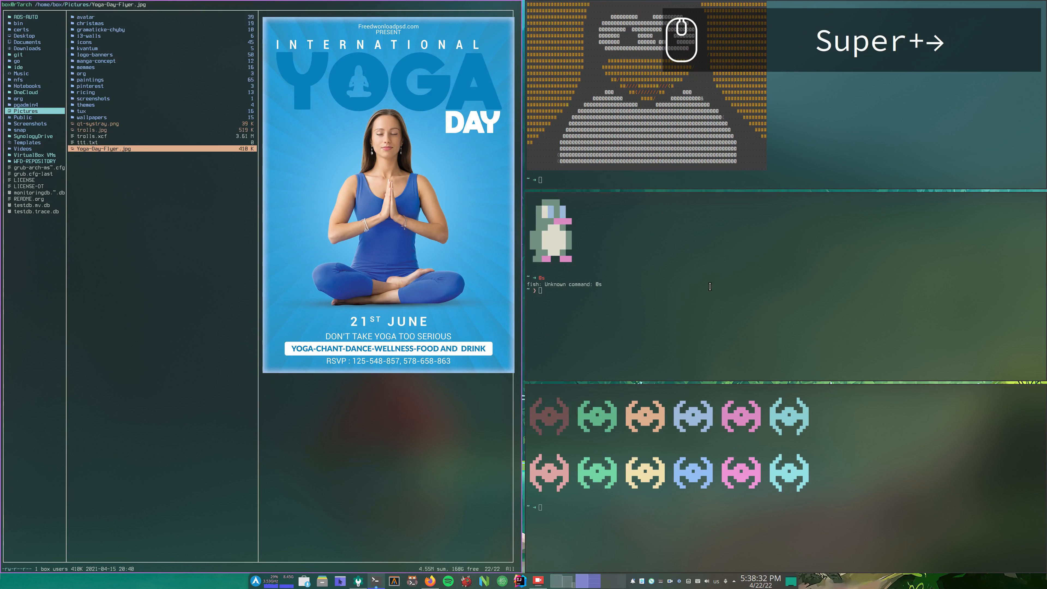
key(super+backslash)
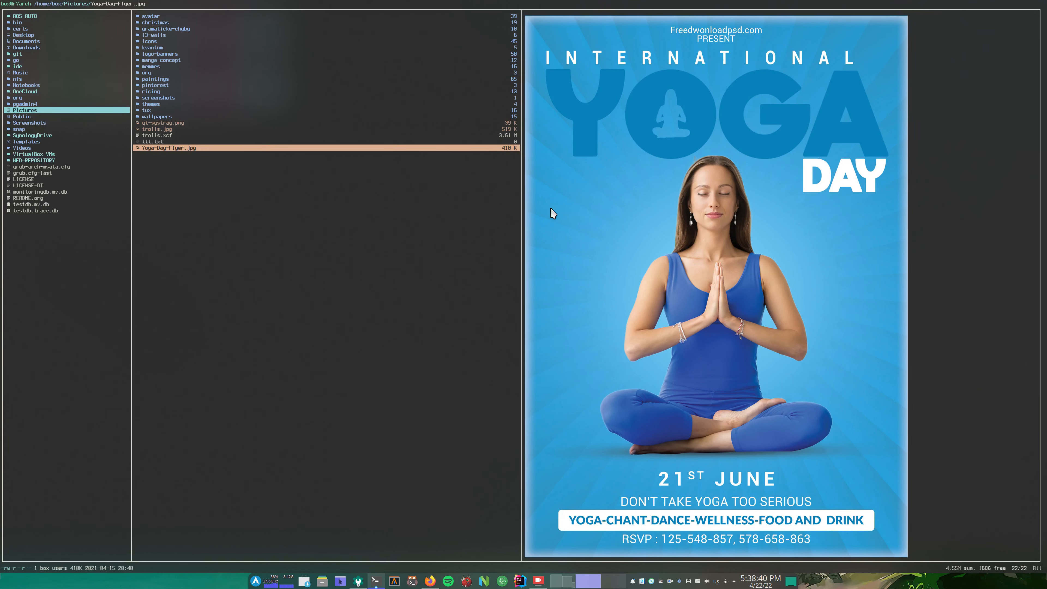
Cycle the focus through the full-size terminals and come back to the ranger window
key(super+space)
key(super+space)
key(super+space)
key(super+space)
key(super+space)
key(super+space)
key(super+space)
key(super+space)
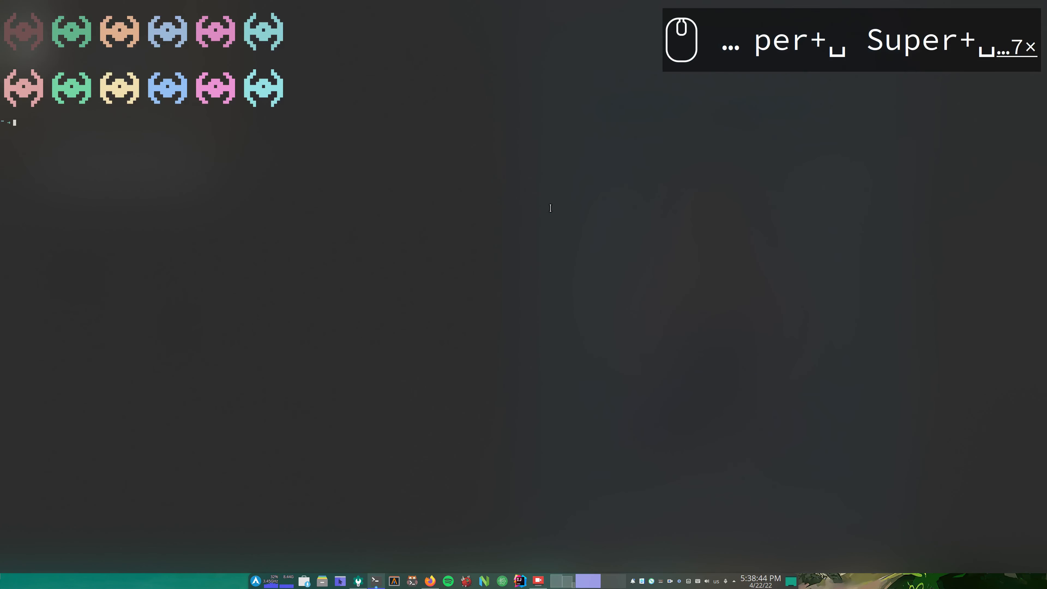
key(super+space)
key(super+space)
key(super+space)
key(super+space)
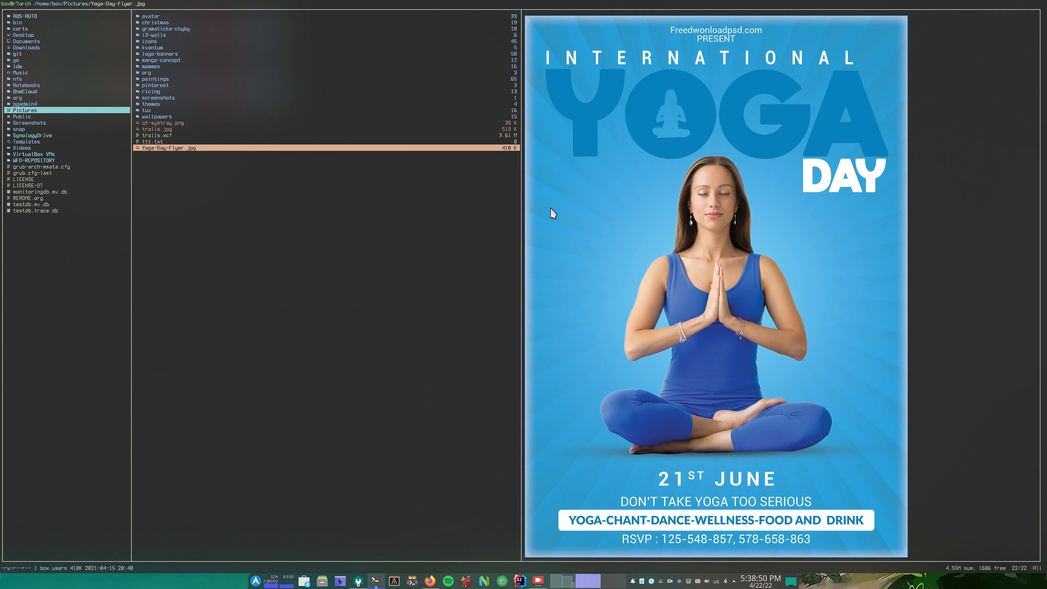
Switch to the three-column layout and swap several of the tiled terminals with the one in the centre column
key(super+backslash)
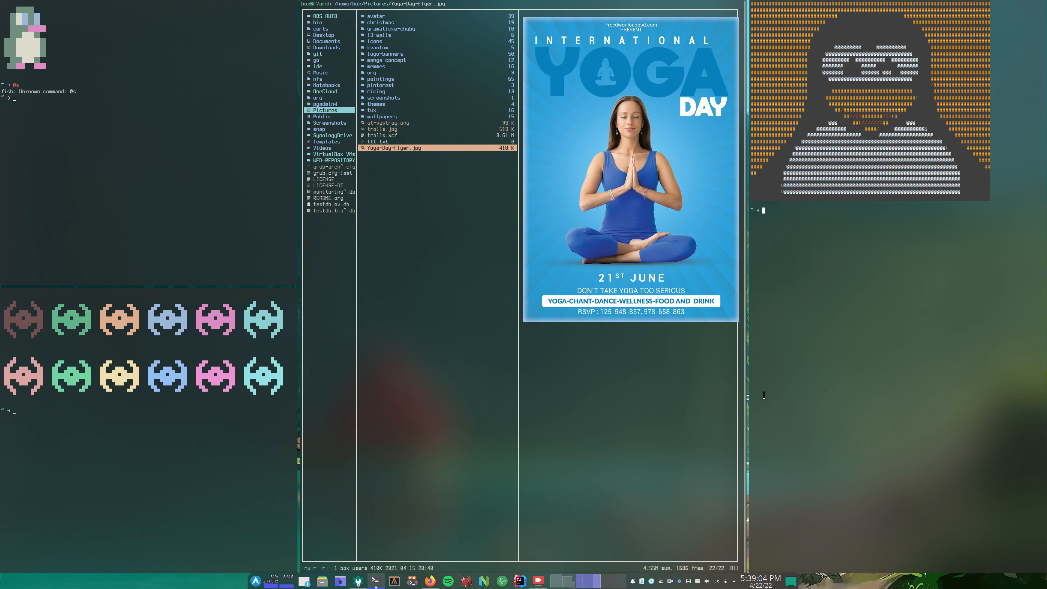
drag(215, 444, 612, 434)
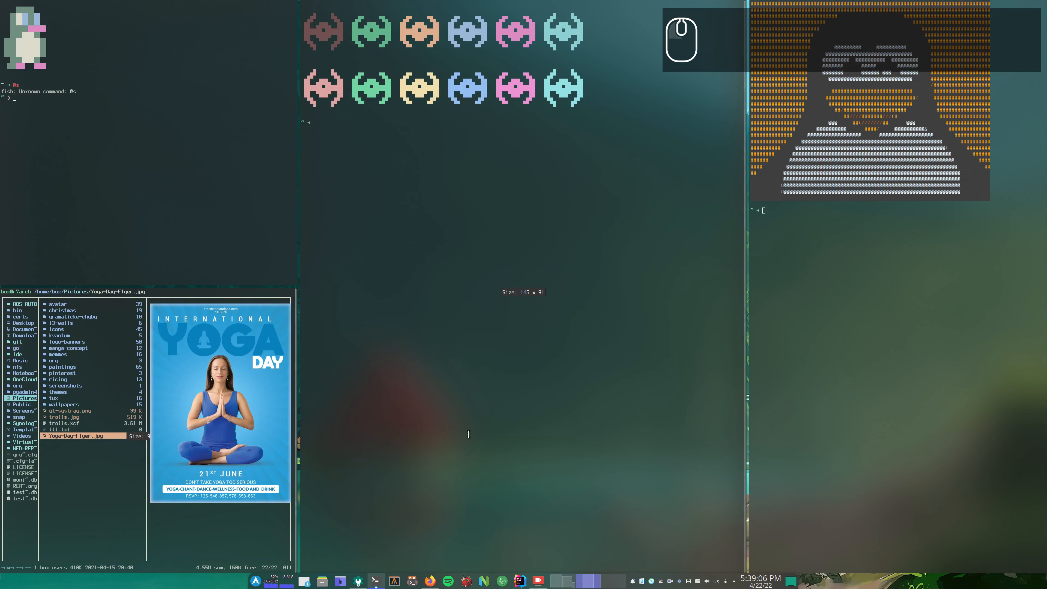
drag(177, 153, 609, 411)
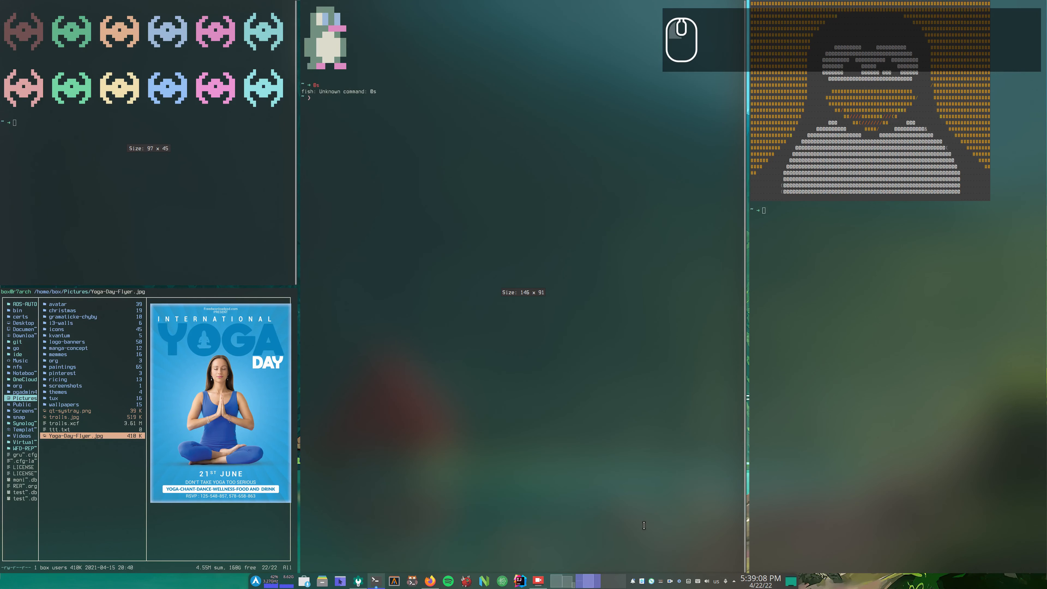
drag(892, 414, 577, 392)
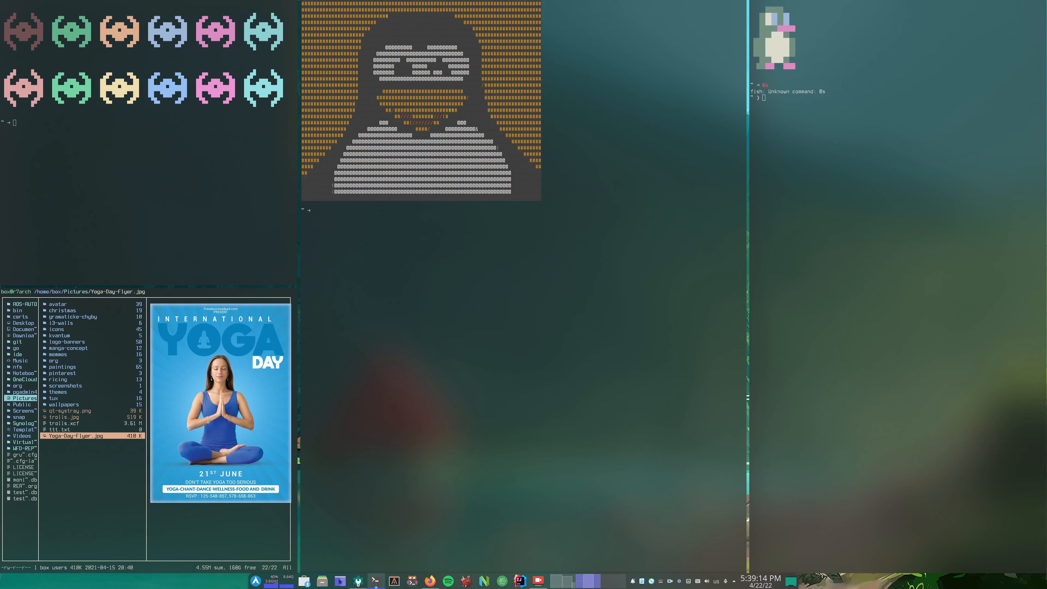
Focus the centre terminal in the three-column layout and try widening and narrowing its column
key(super+l)
key(super+r)
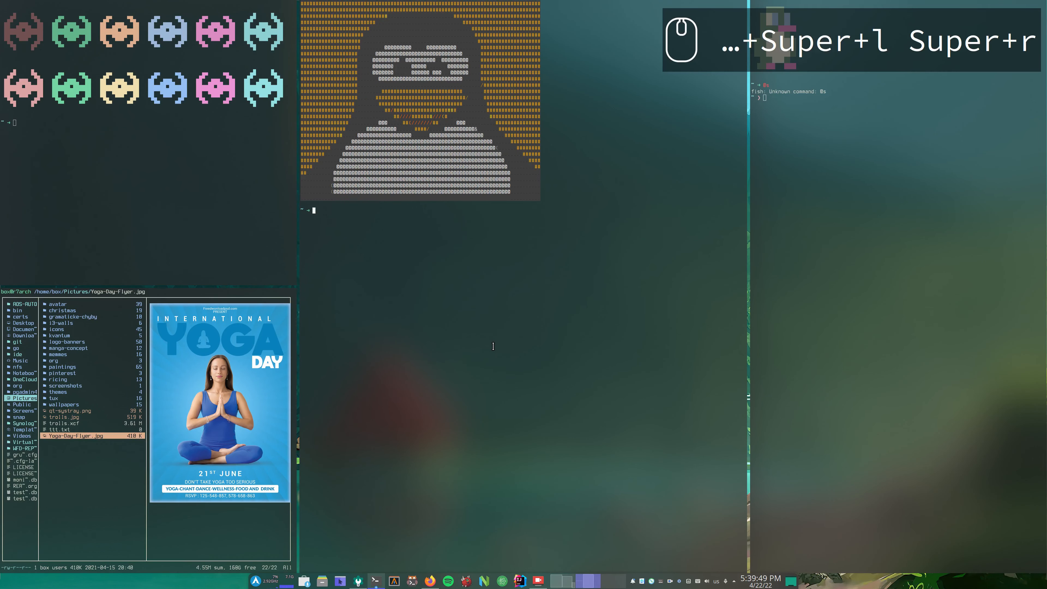
key(ctrl)
key(ctrl+super+h)
key(ctrl+super+l)
key(ctrl+super+l)
key(ctrl+super+l)
key(ctrl+super+l)
key(ctrl+super+l)
key(ctrl+super+l)
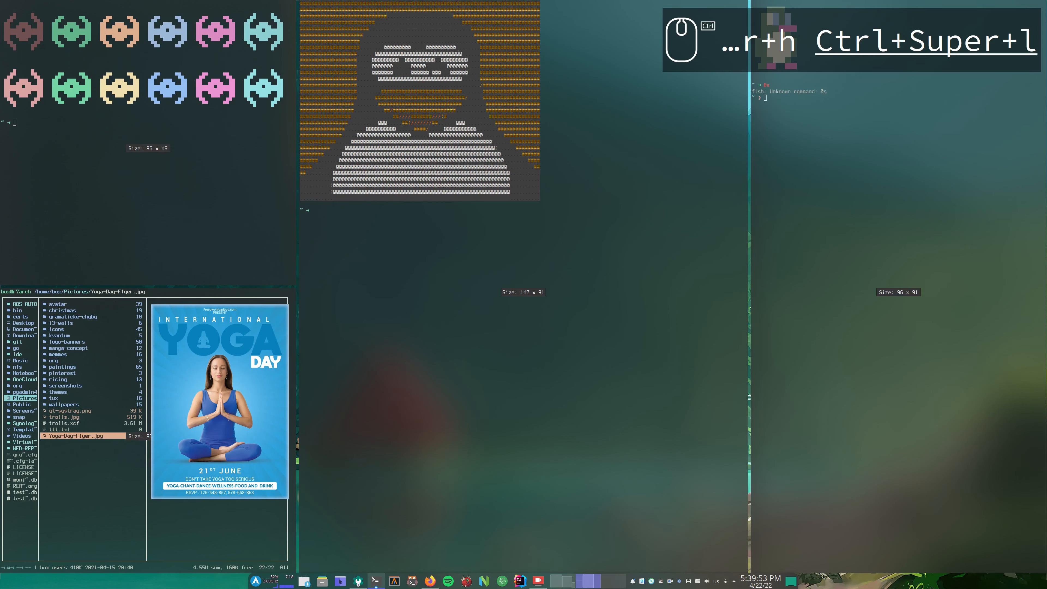
key(ctrl+super+h)
key(ctrl+super+h)
key(ctrl+super+h)
key(ctrl+super+h)
key(ctrl+super+h)
key(ctrl+super+h)
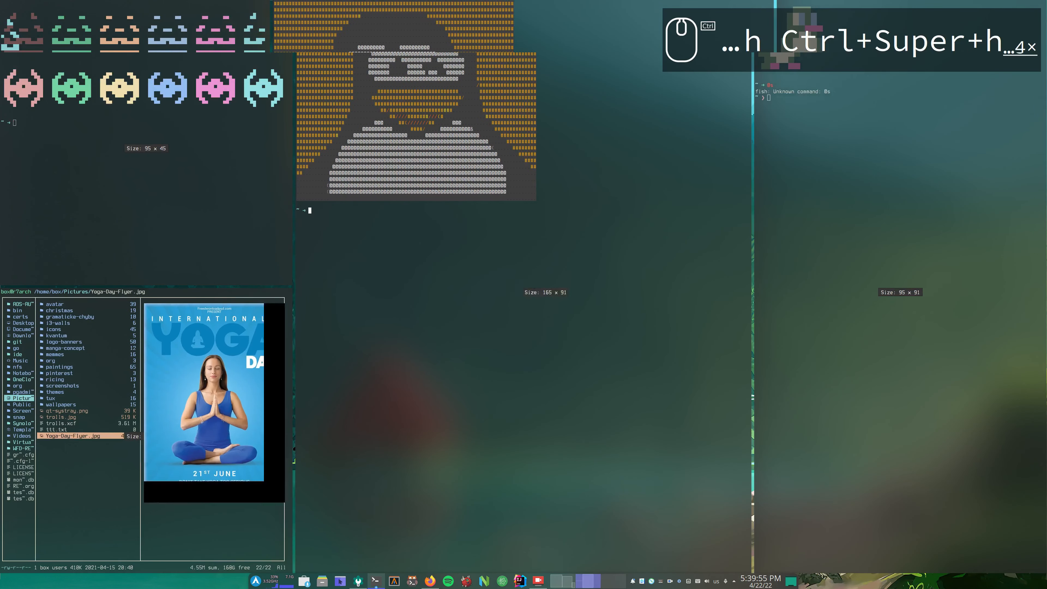
Resize the centre column in both directions, leaving its terminal about 169 characters wide with narrower side columns
key(ctrl+super+l)
key(ctrl+super+l)
key(ctrl+super+l)
key(ctrl+super+l)
key(ctrl+super+l)
key(ctrl+super+l)
key(ctrl+super+h)
key(ctrl+super+h)
key(ctrl+super+h)
key(ctrl+super+h)
key(ctrl+super+h)
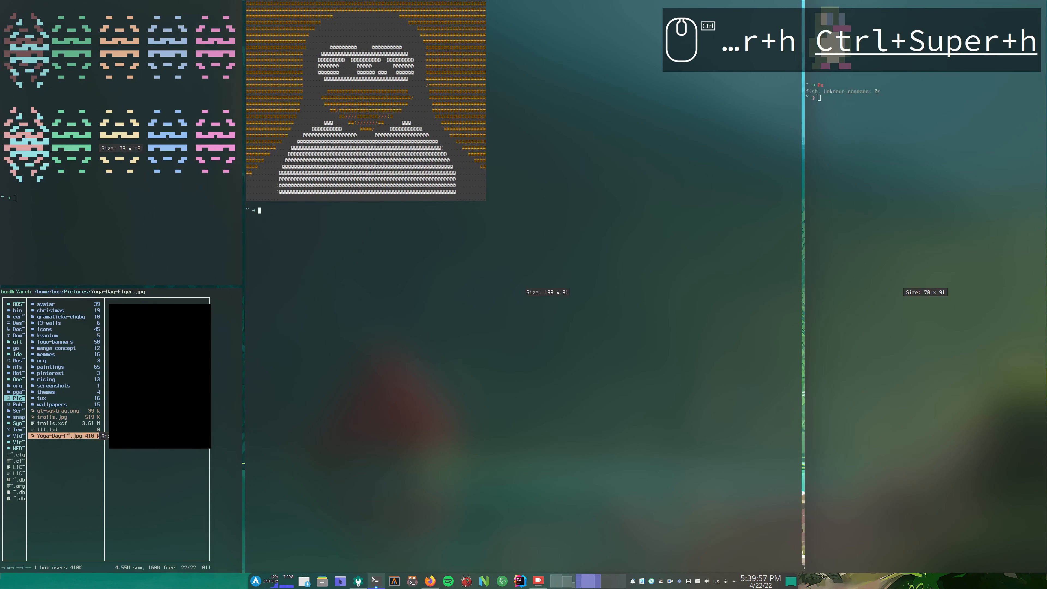
key(ctrl+super+l)
key(ctrl+super+h)
key(ctrl+super+h)
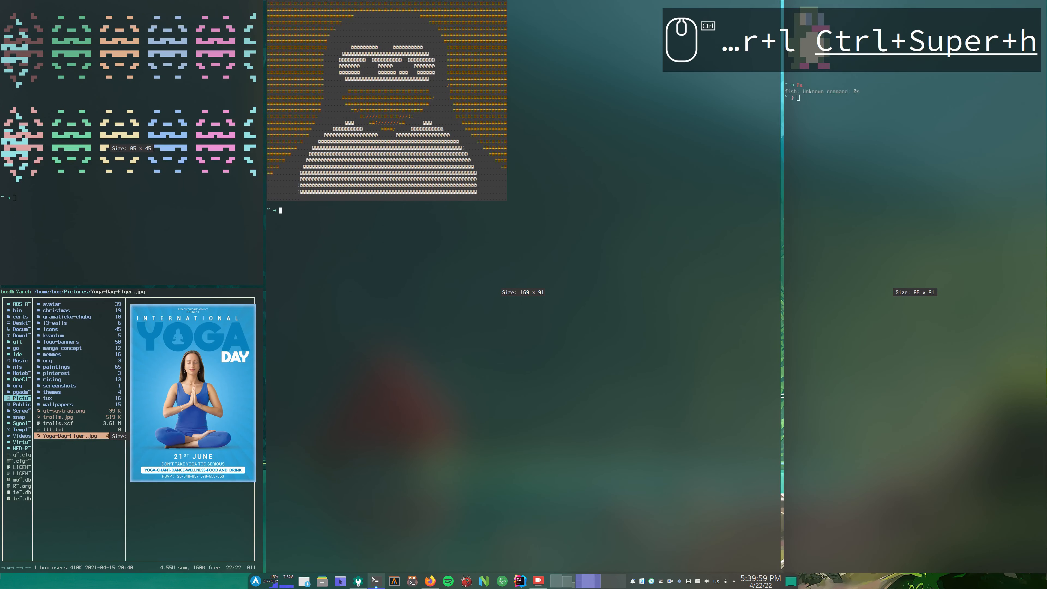
Move the ASCII penguin terminal back and forth between the columns, leaving it in the lower left tile with ranger in the centre
key(shift)
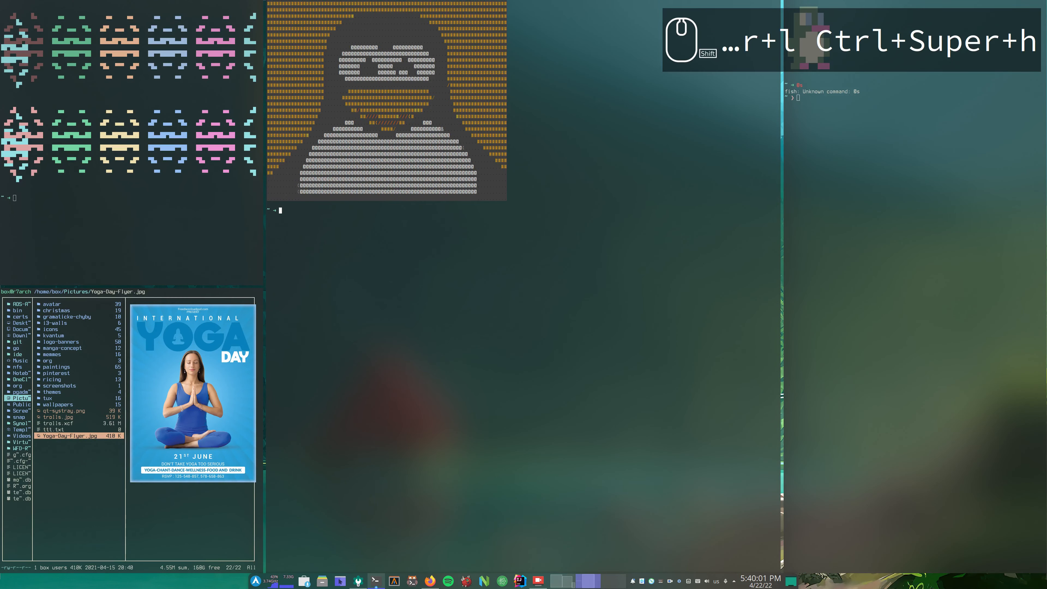
key(super+shift+l)
key(super+shift+h)
key(super+shift+h)
key(super+shift+l)
key(super+shift+l)
key(super+shift+h)
key(super+shift+h)
key(super+shift+l)
key(super+shift+h)
key(super+shift+l)
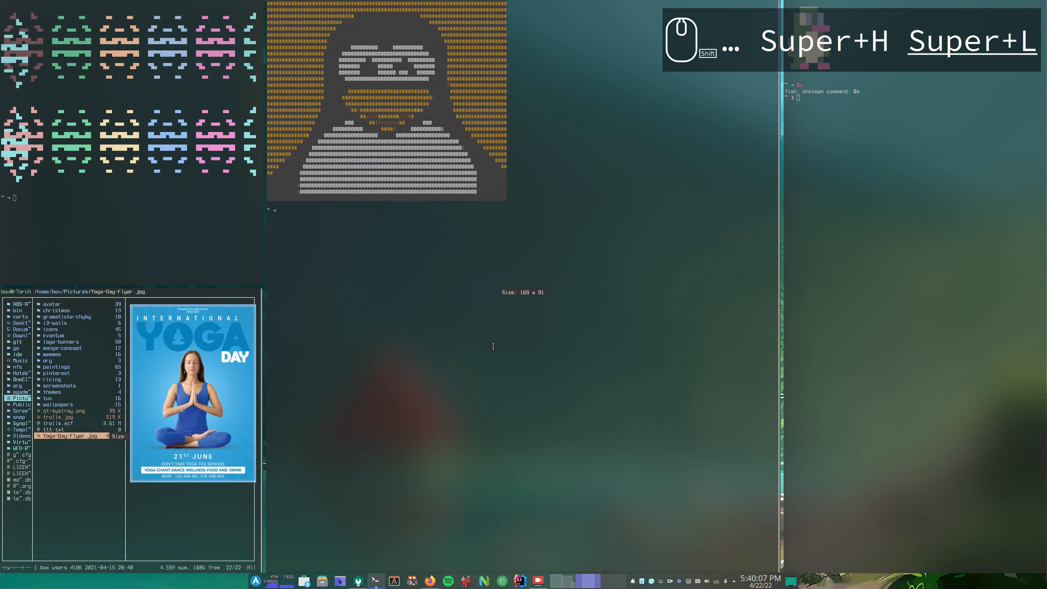
key(super+shift+h)
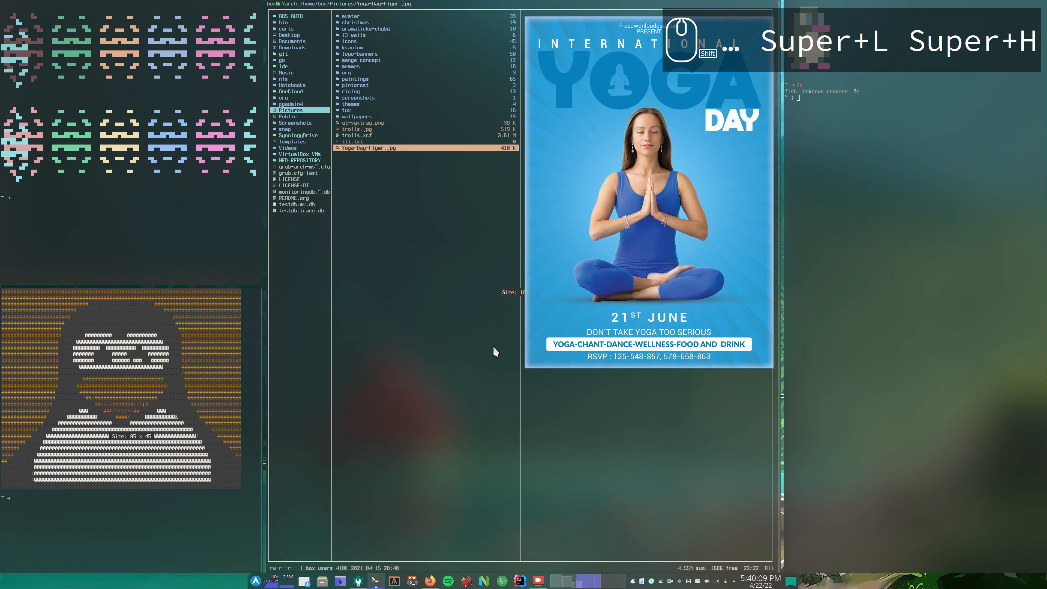
Move the ASCII penguin terminal up and down within the left column, then back to the centre column
key(super+shift+k)
key(super+shift+j)
key(super+shift+k)
key(super+shift+j)
key(super+shift+l)
key(super+shift+l)
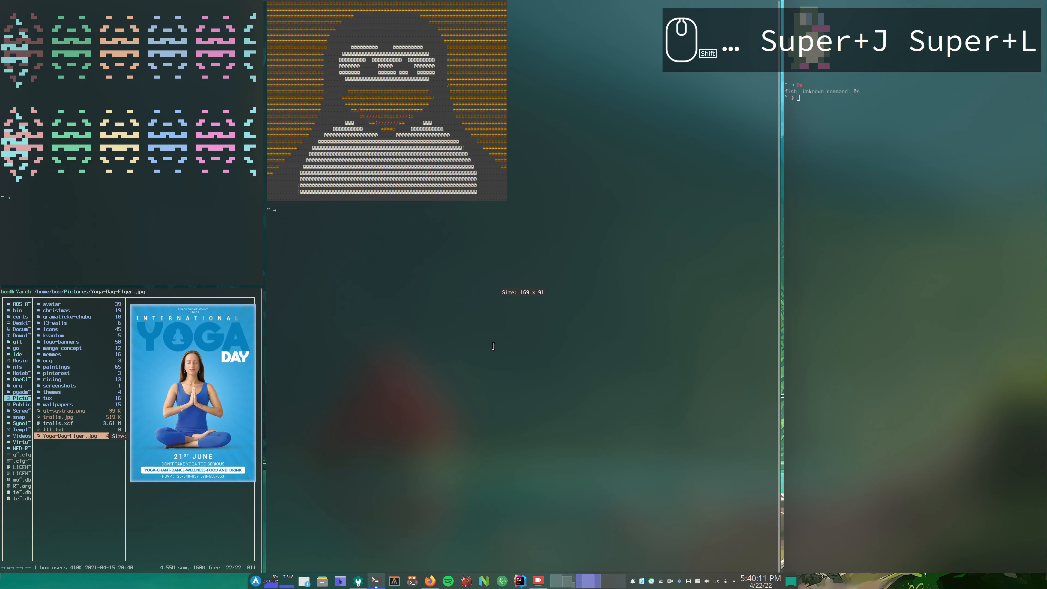
Repeat moving the ASCII penguin terminal into the left column, reordering it vertically and returning it to the centre
key(super+shift+h)
key(super+shift+h)
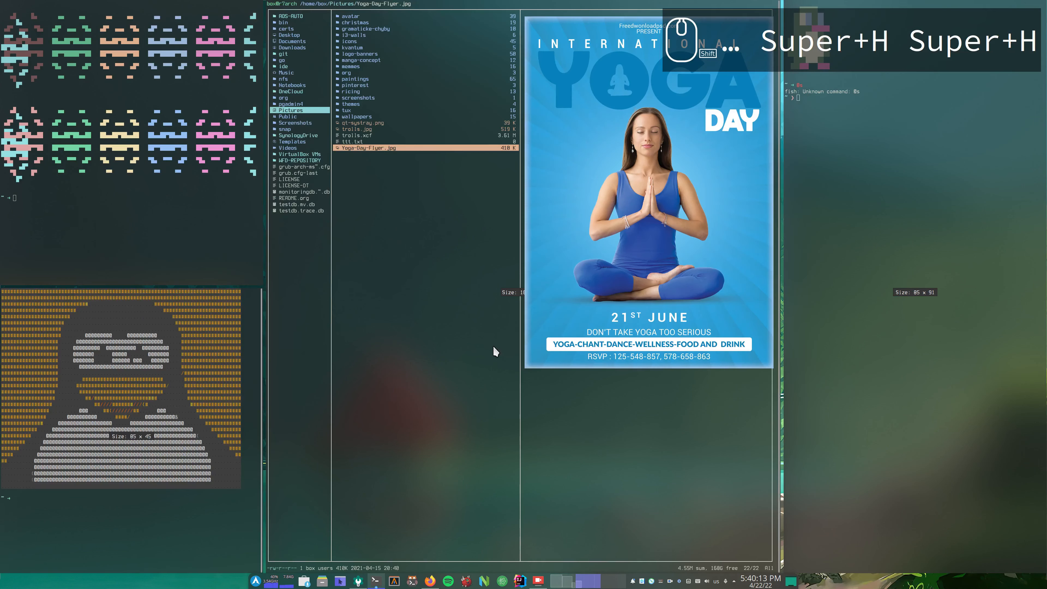
key(super+shift+k)
key(super+shift+j)
key(super+shift+l)
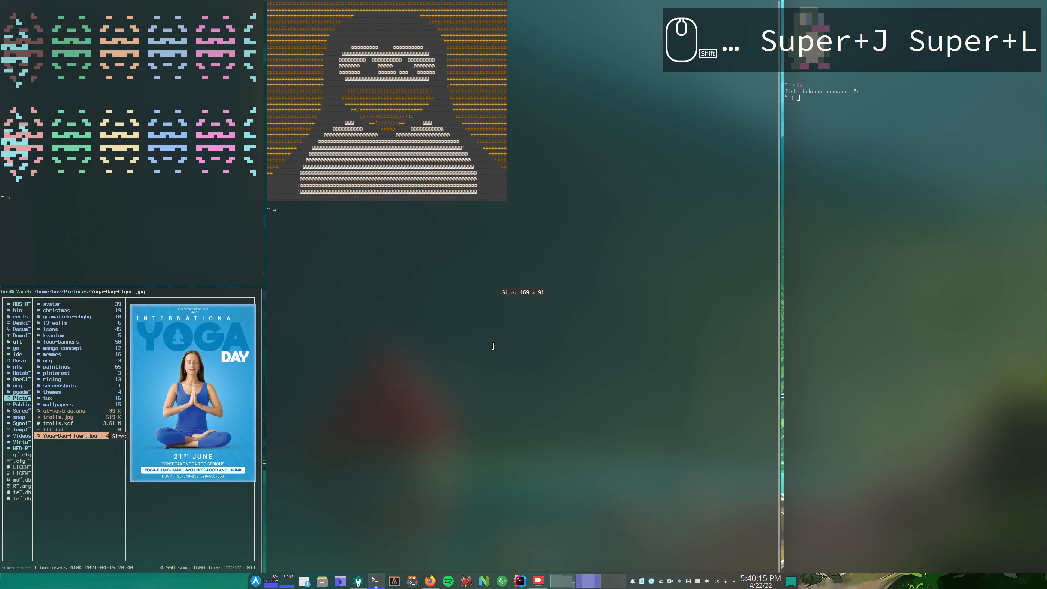
Widen and narrow the centre column again, leaving it slightly wider than before
key(ctrl)
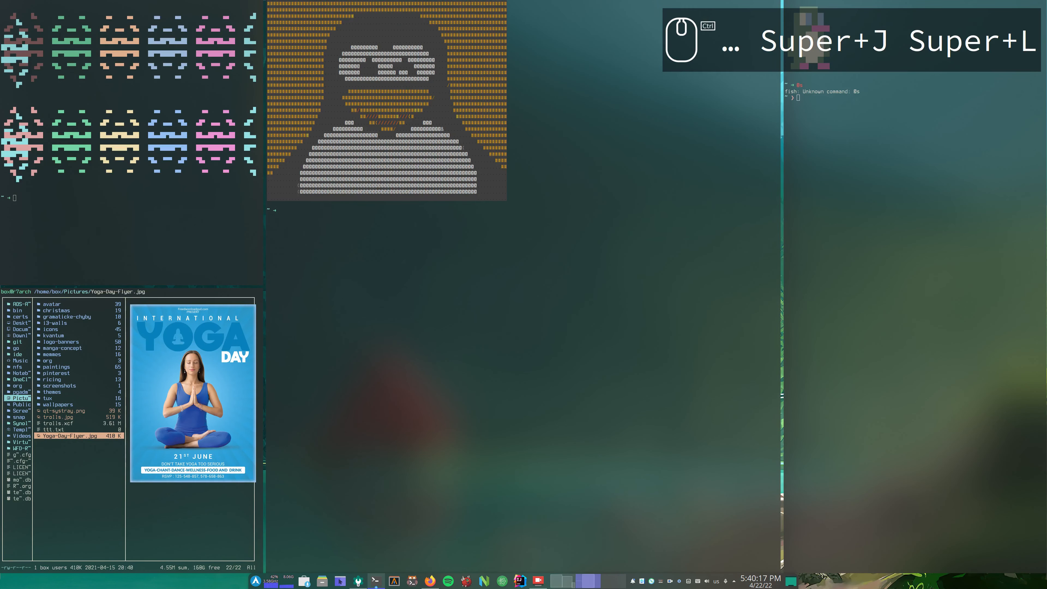
key(ctrl+super+l)
key(ctrl+super+l)
key(ctrl+super+l)
key(ctrl+super+l)
key(ctrl+super+h)
key(ctrl+super+h)
key(ctrl+super+h)
key(ctrl+super+h)
key(ctrl+super+h)
key(ctrl+super+l)
key(ctrl+super+h)
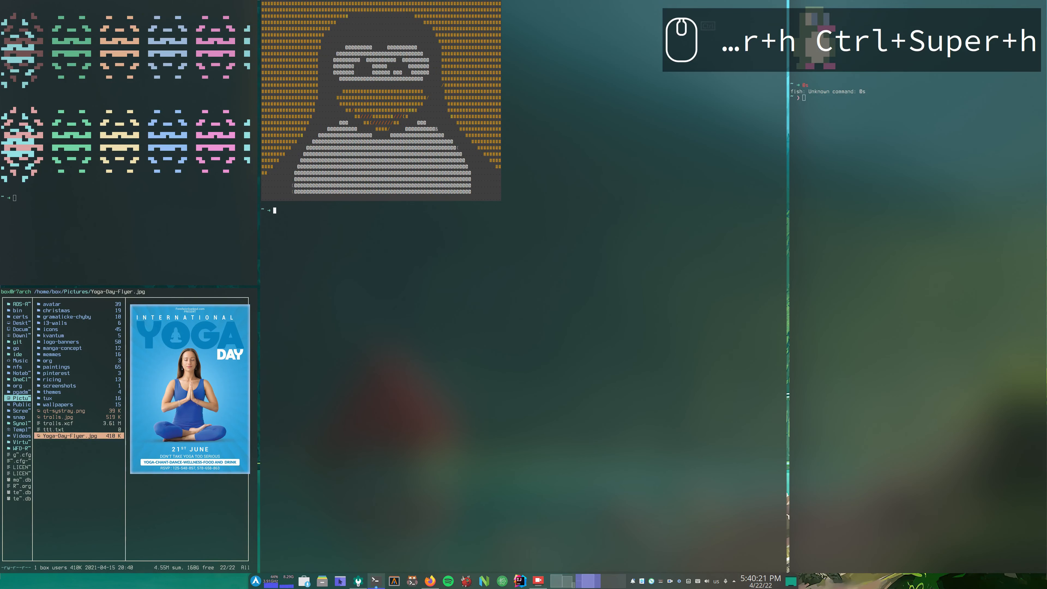
Cycle the terminals' desktop through the Spread, Stair and Spiral layouts and stop at the Tile layout
key(super+backslash)
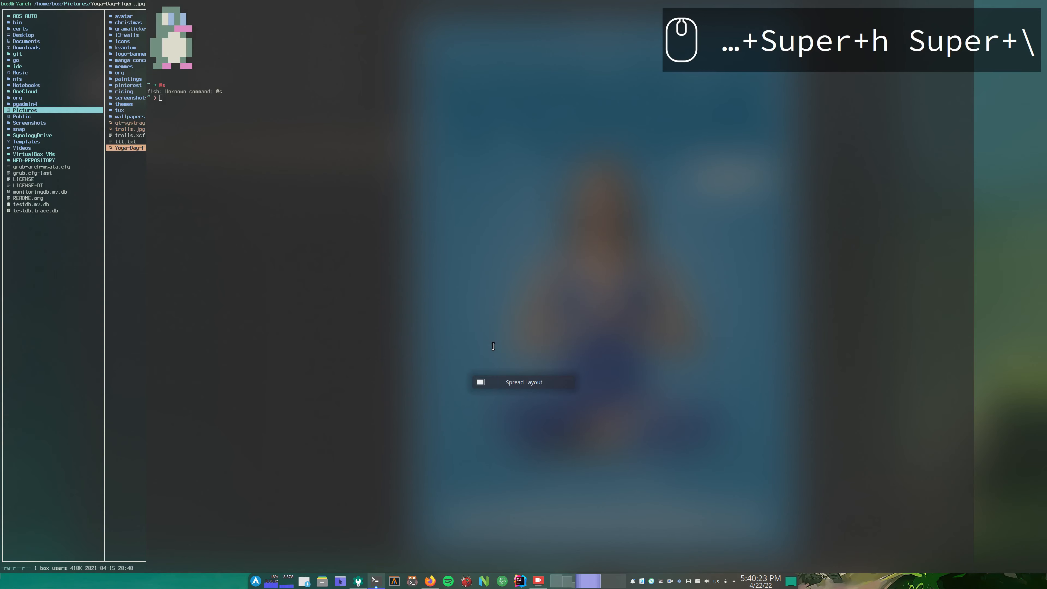
key(super+backslash)
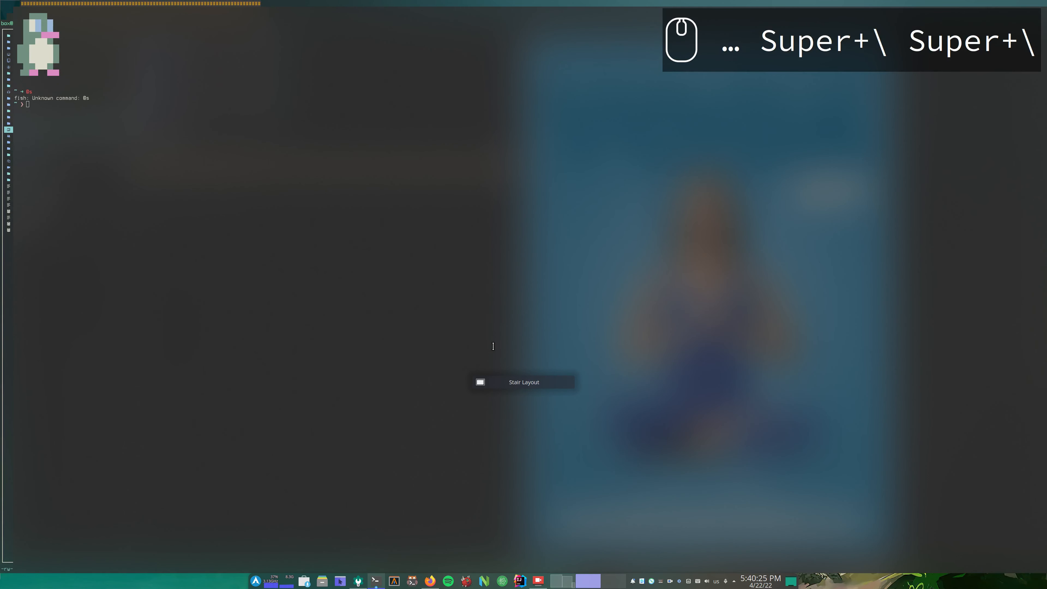
key(super+backslash)
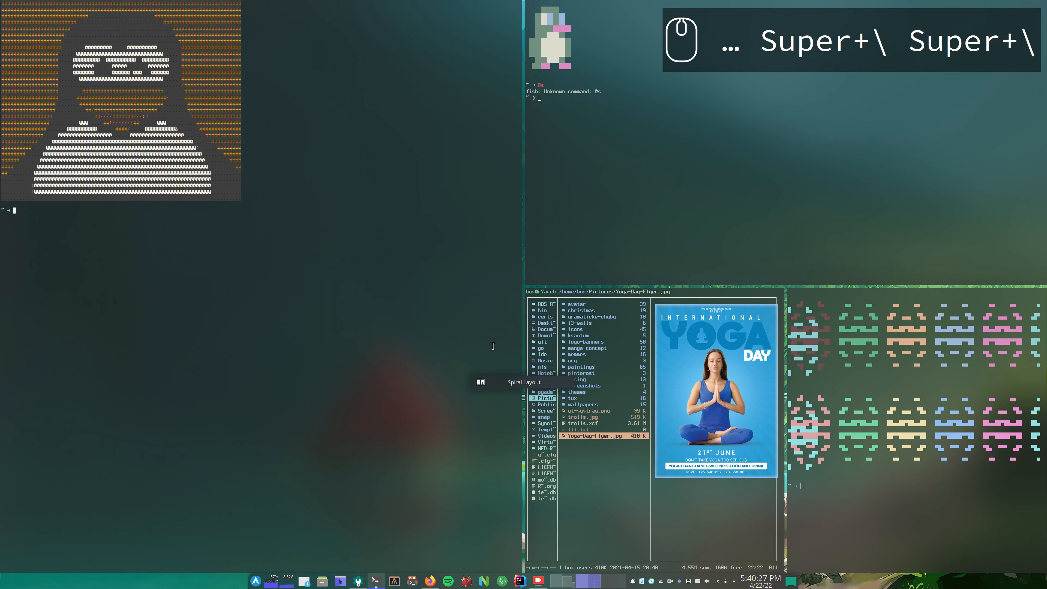
key(super+backslash)
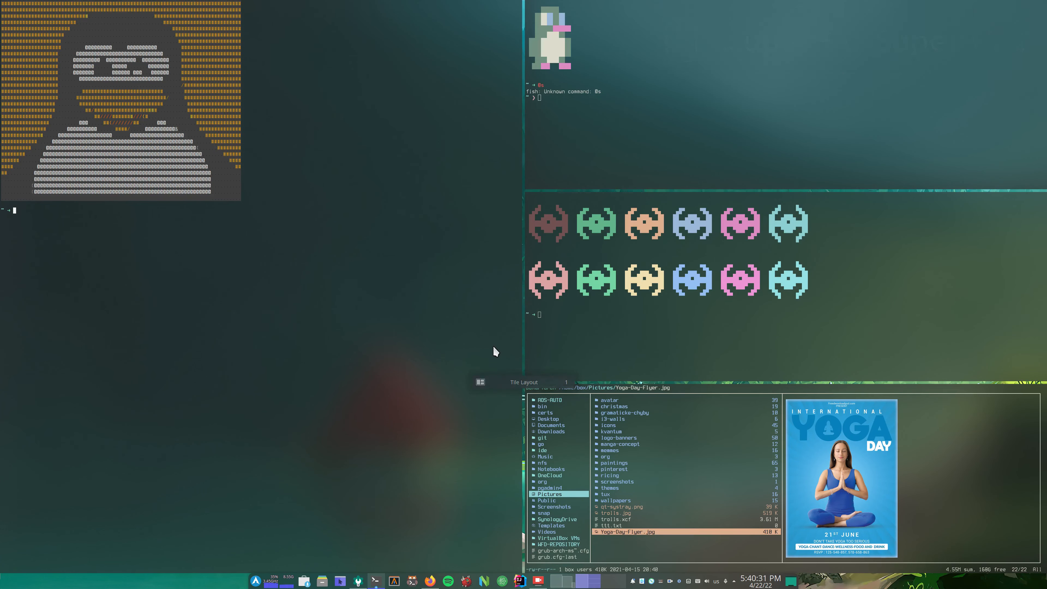
Return to the guide's virtual desktop and review the Window Tiling shortcuts down to the layout toggles
key(super+Left)
scroll(781, 451, up, 3)
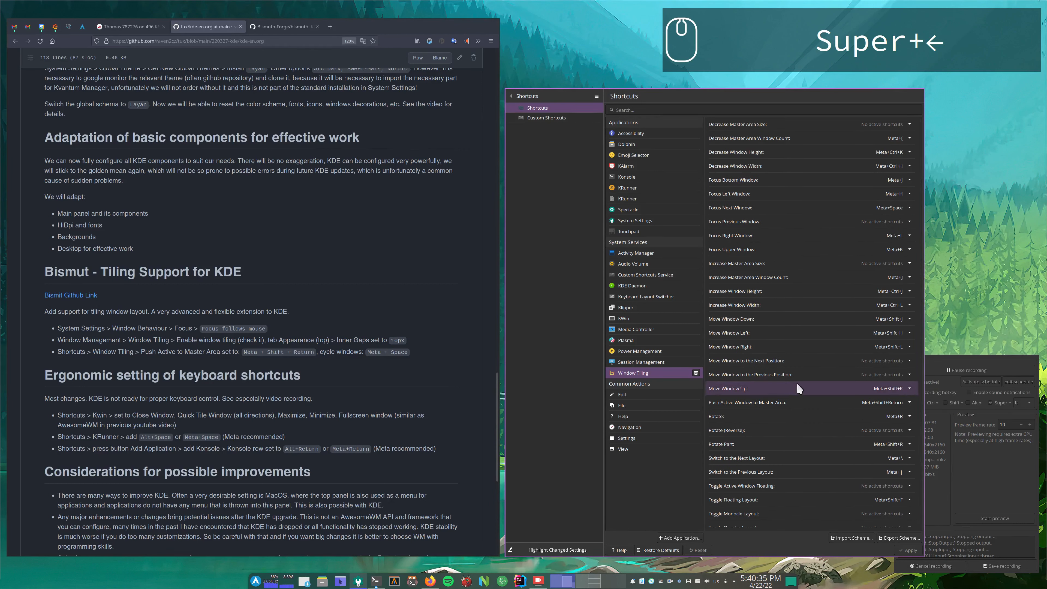
scroll(800, 463, down, 3)
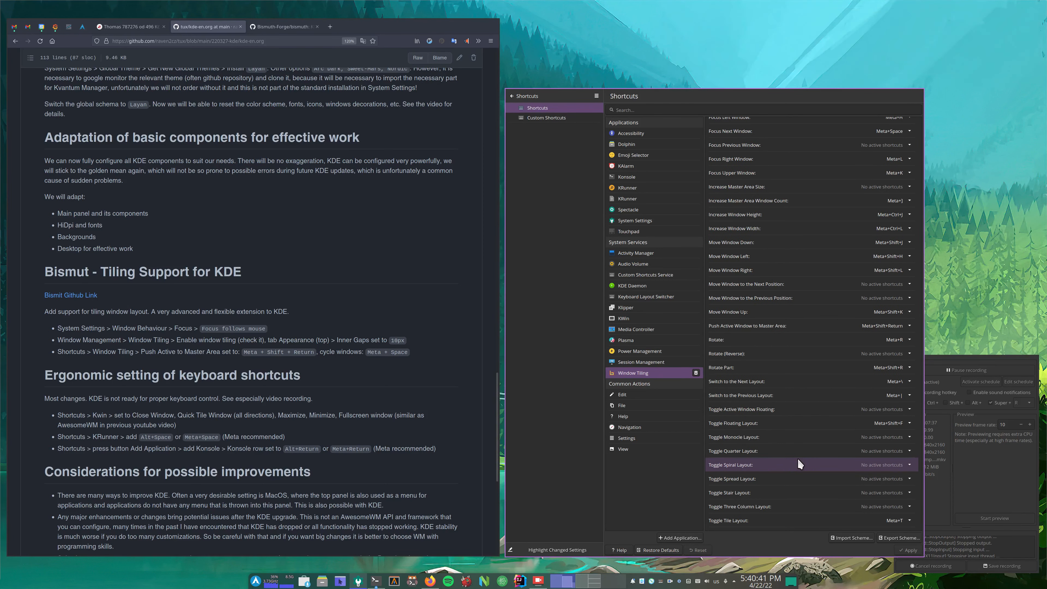
key(super+r)
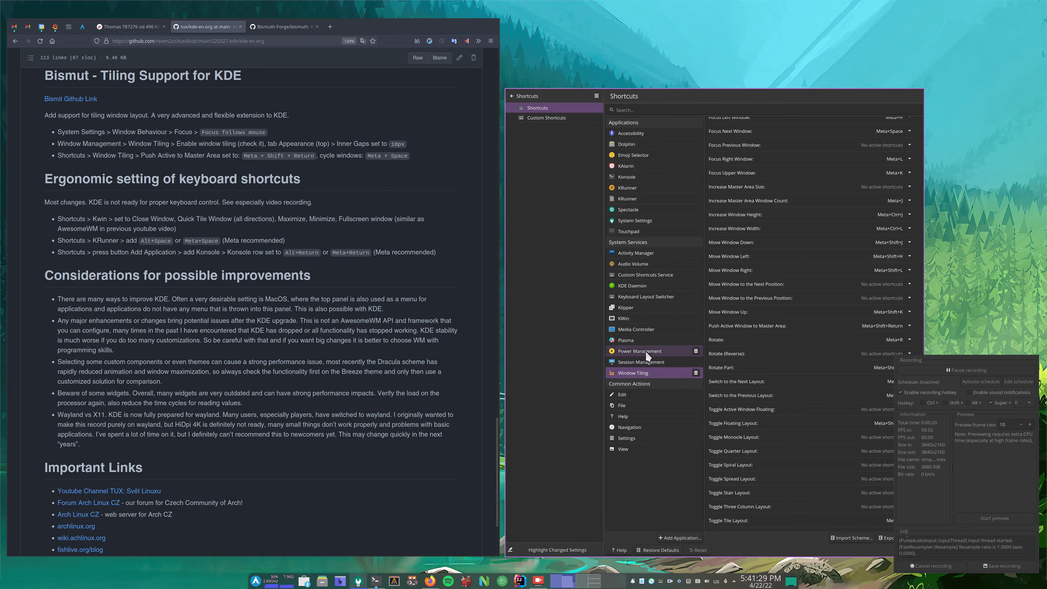
Open the KWin shortcuts and review the close, fullscreen, maximize, minimize and quick tile entries from the start of the list
click(647, 320)
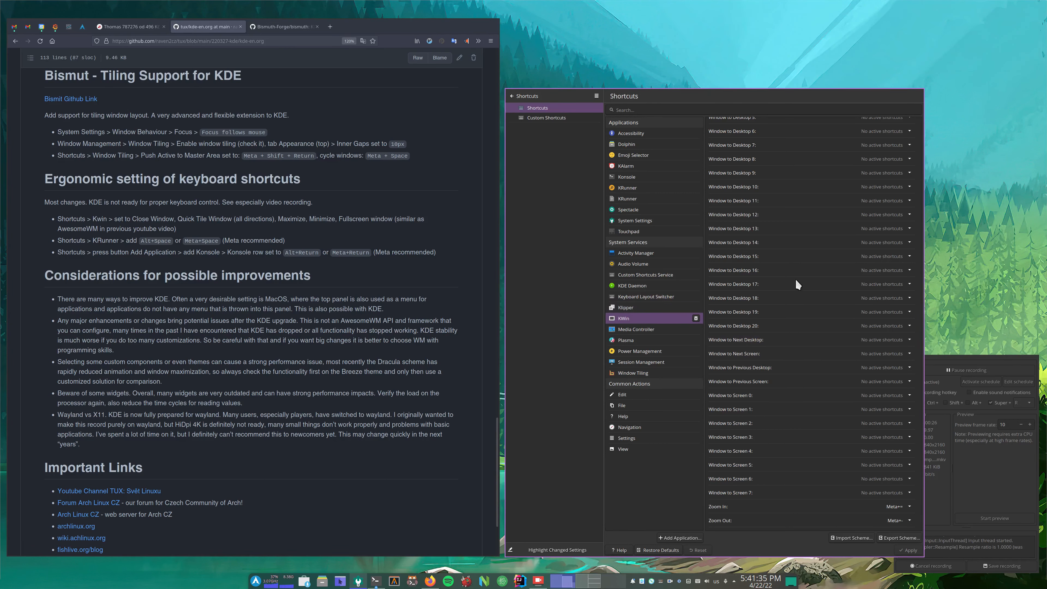
scroll(837, 390, down, 2)
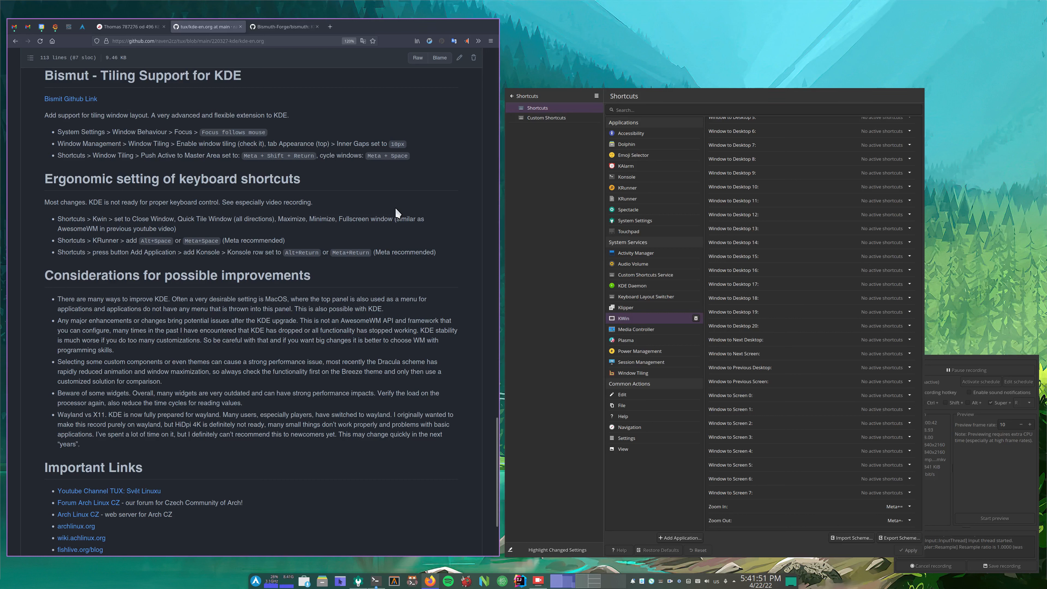
scroll(814, 375, up, 3)
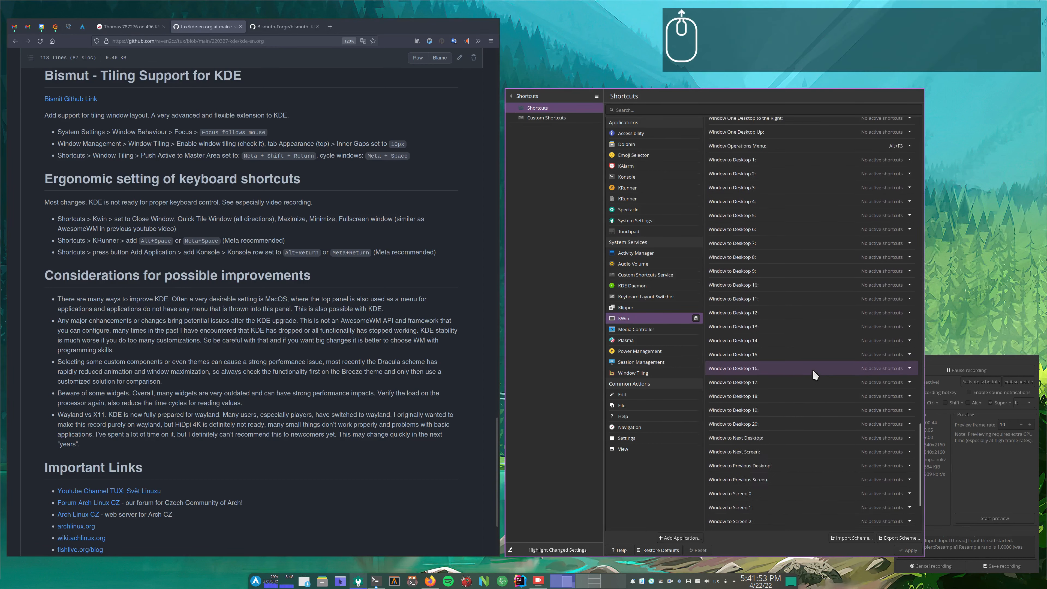
drag(920, 447, 905, 138)
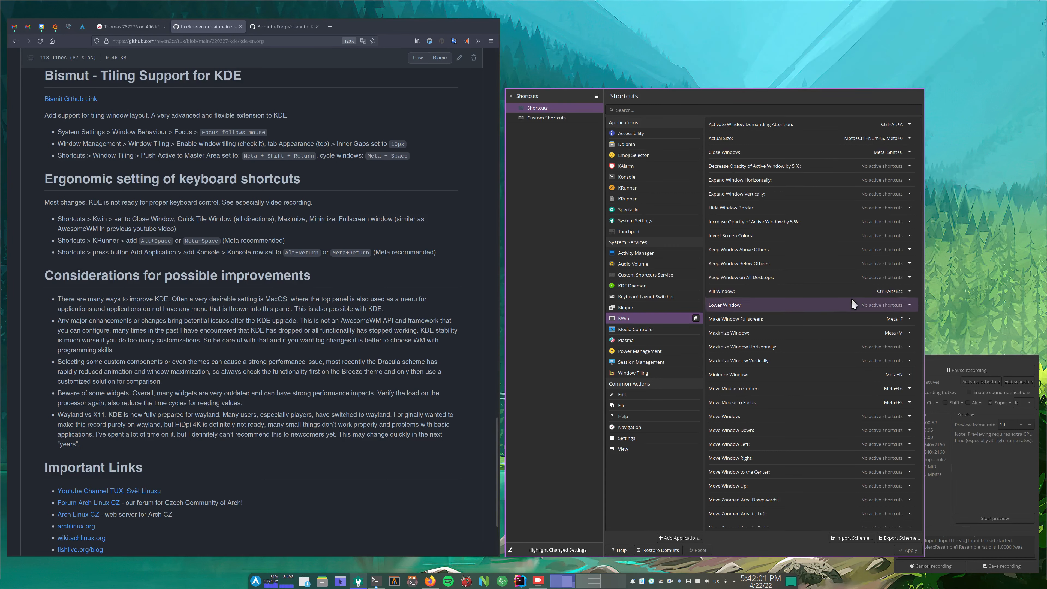
scroll(852, 304, down, 2)
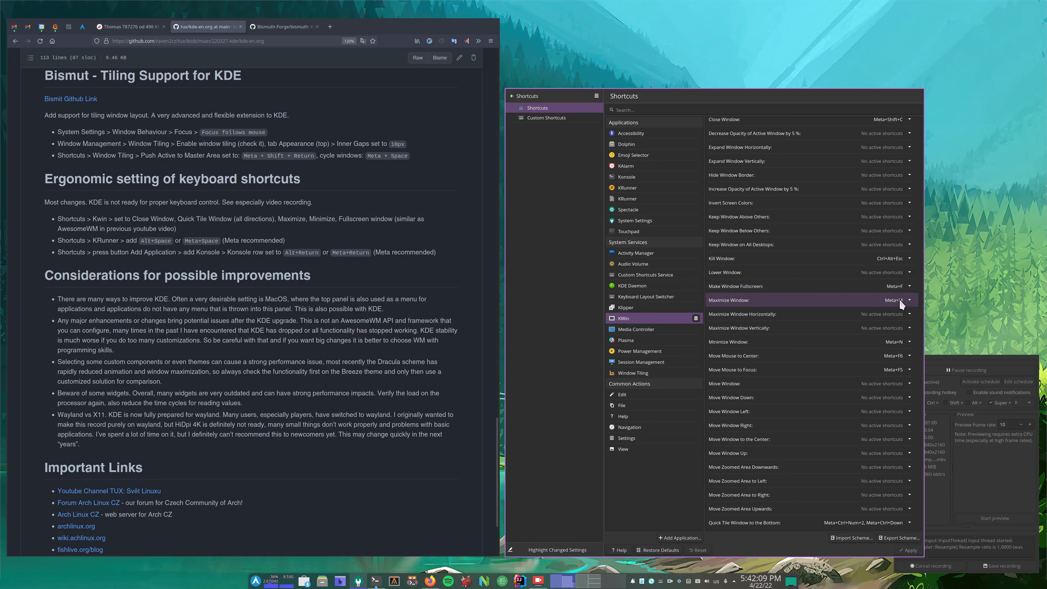
scroll(899, 299, down, 1)
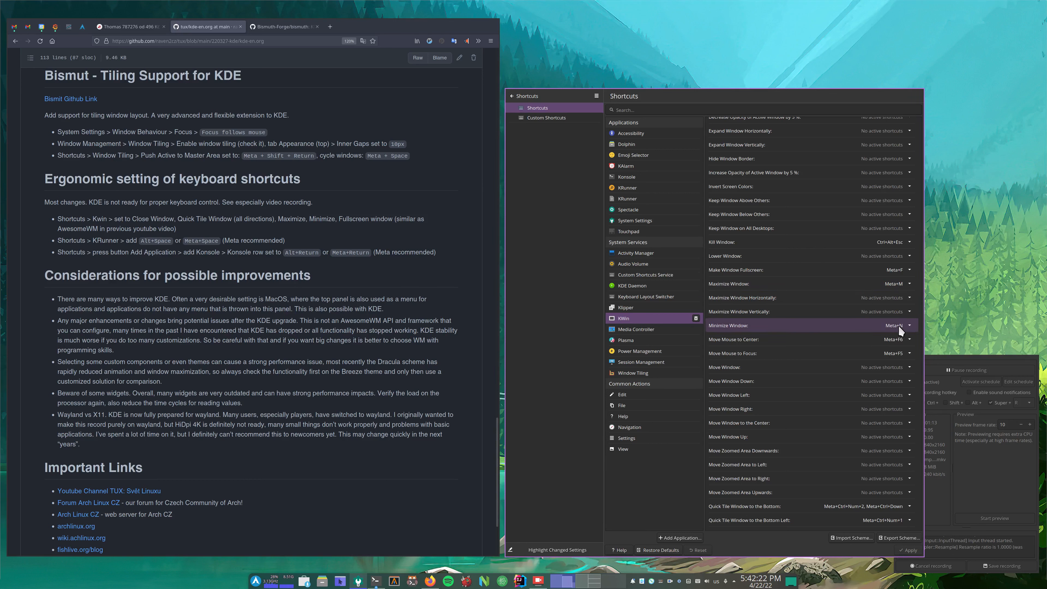
scroll(844, 409, down, 6)
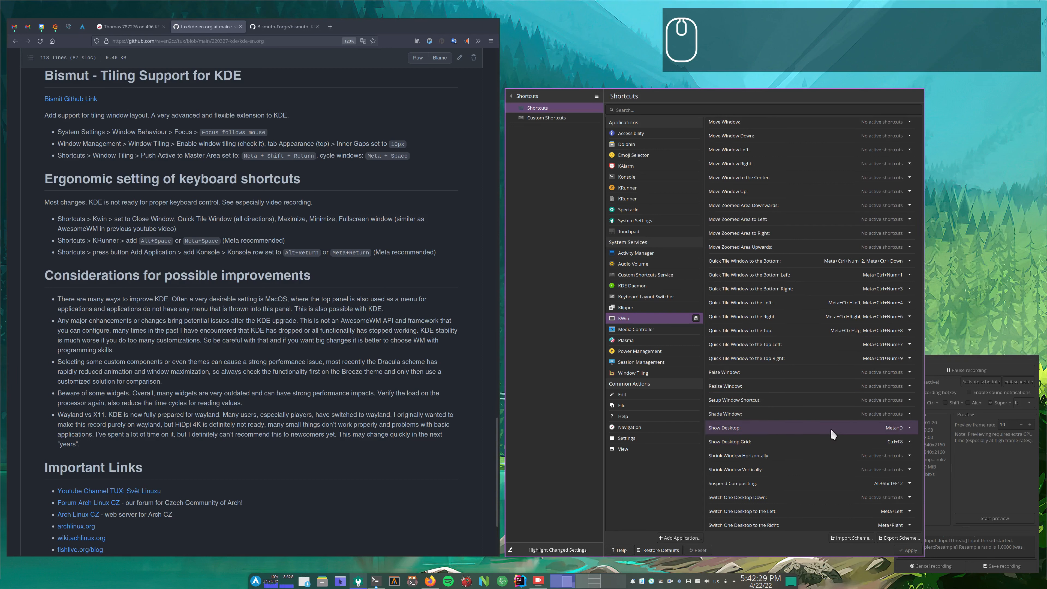
Find the Show Desktop Grid shortcut and toggle the desktop grid on and off
scroll(852, 433, down, 1)
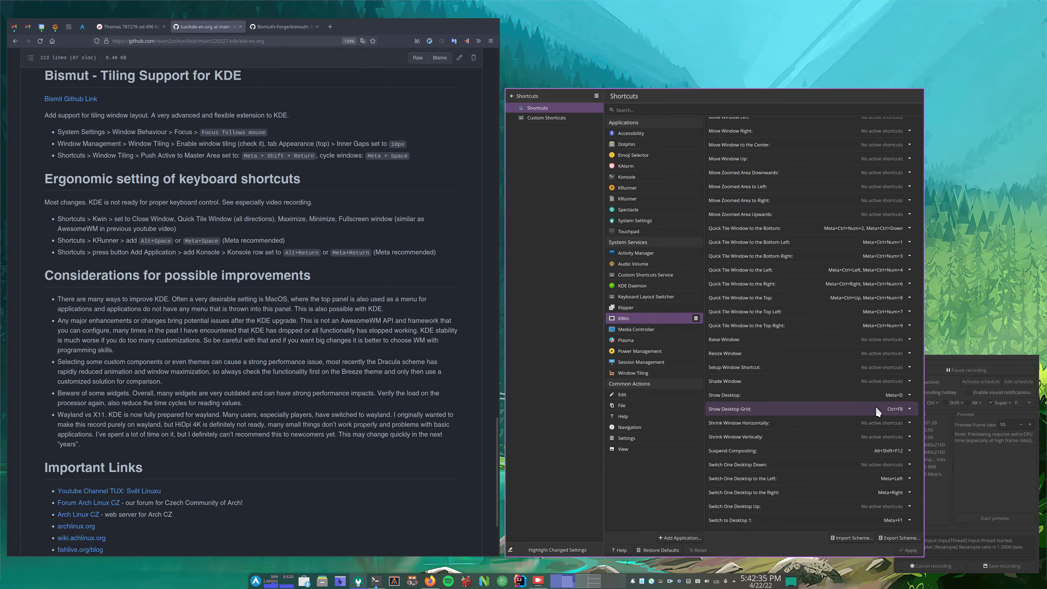
key(ctrl+F8)
key(ctrl+F8)
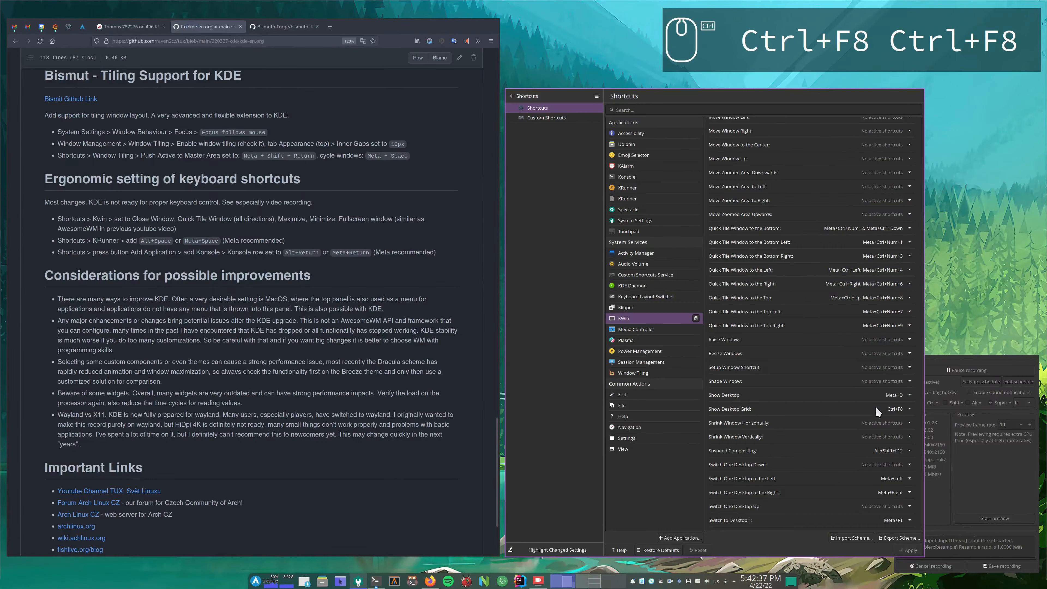
Review the desktop-switching shortcuts and try them by visiting desktops 2 and 3 and returning to desktop 1
scroll(788, 444, down, 1)
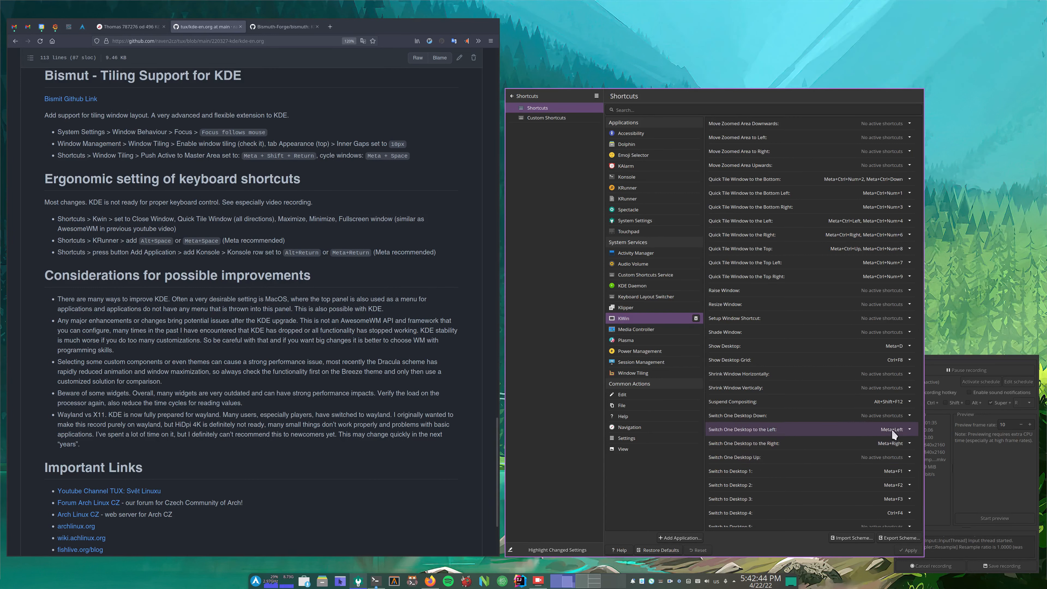
scroll(864, 436, down, 1)
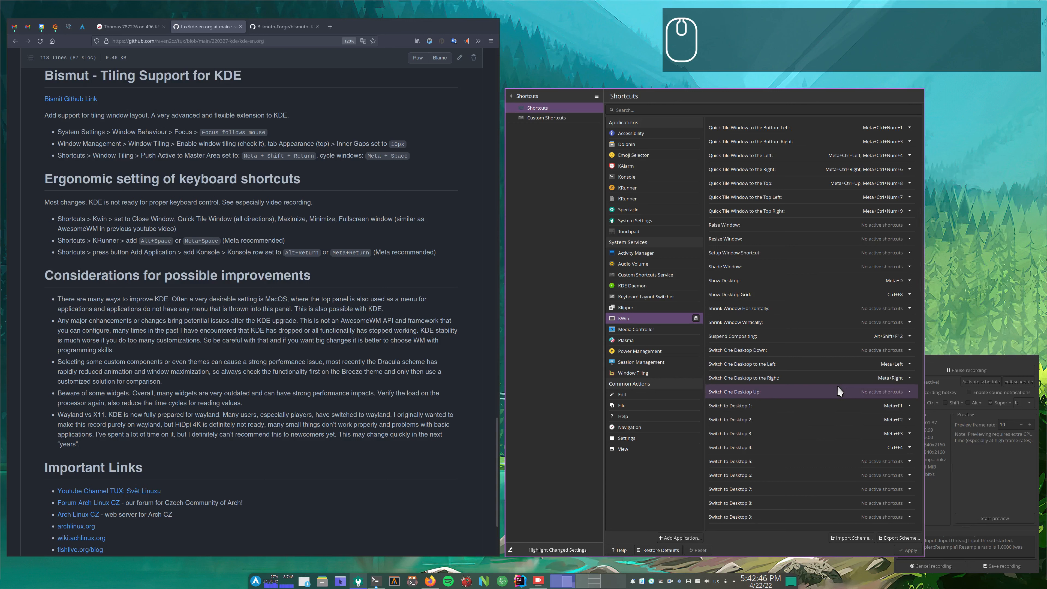
scroll(850, 400, up, 1)
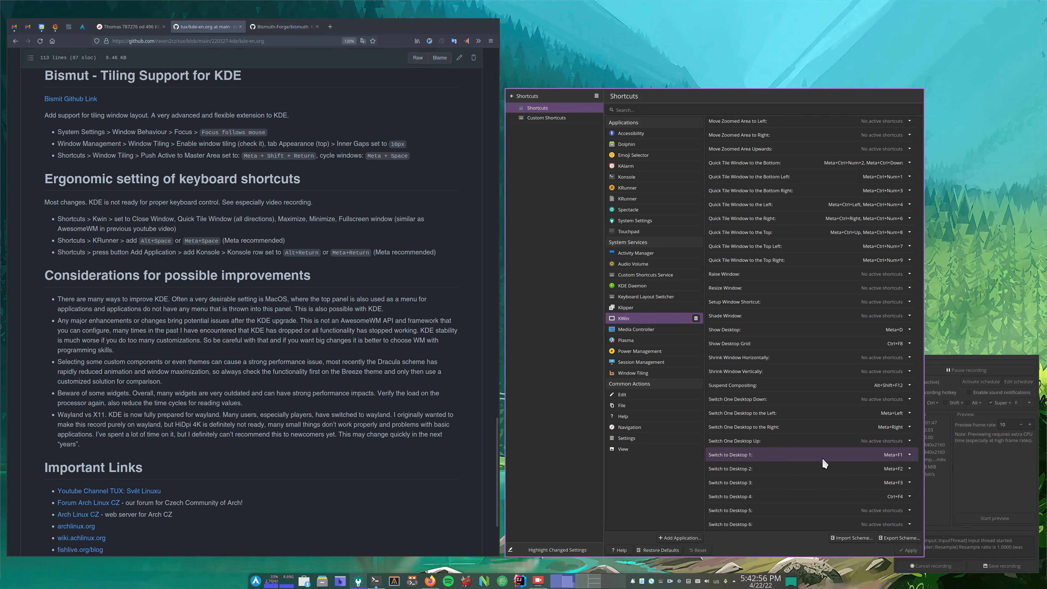
key(super+F2)
key(super+F3)
key(super+F1)
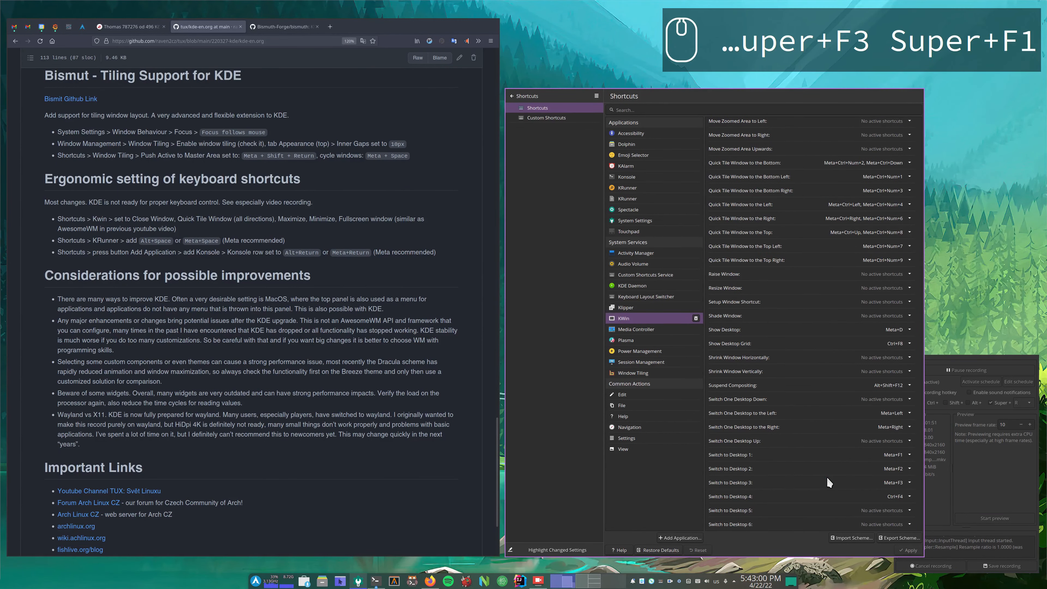
Review the remaining KWin shortcuts for switching screens, presenting windows and walking through windows
scroll(826, 475, down, 10)
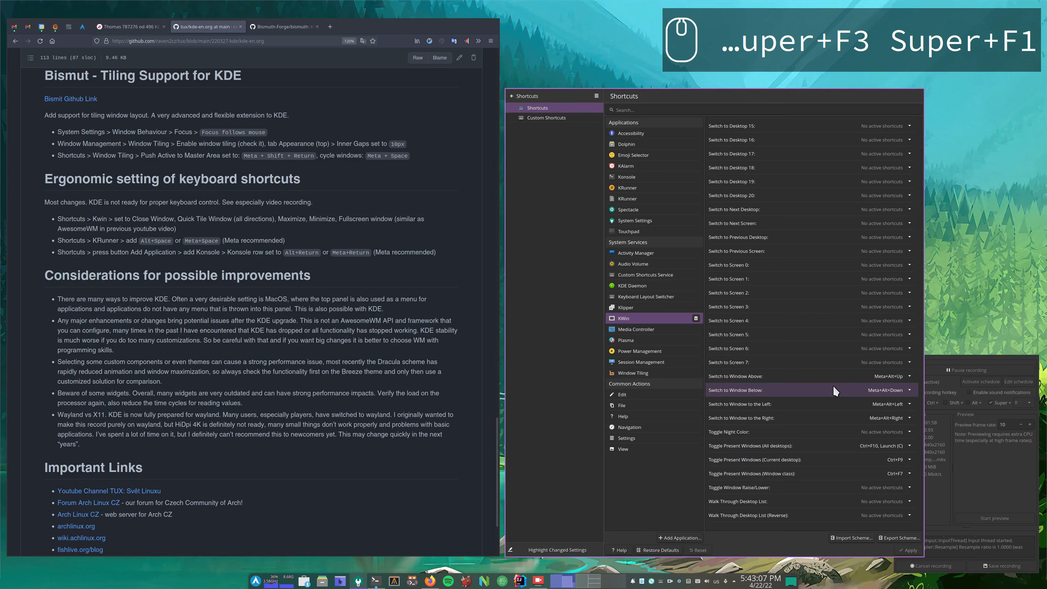
scroll(832, 437, down, 1)
scroll(833, 443, down, 4)
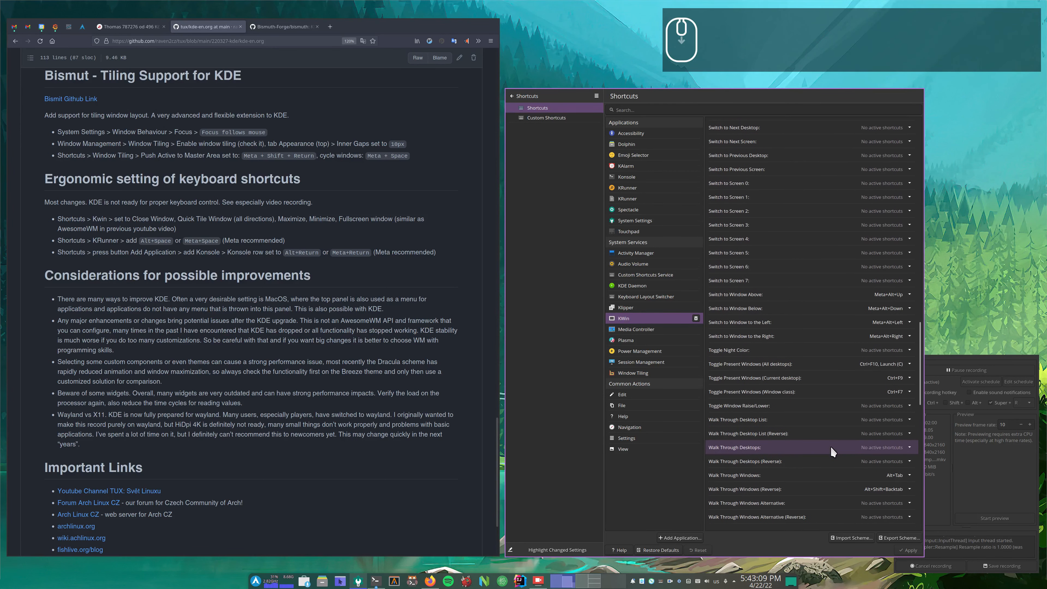
Review the window-to-desktop shortcuts near the end of the KWin list, and switch one desktop over and back
scroll(828, 462, down, 15)
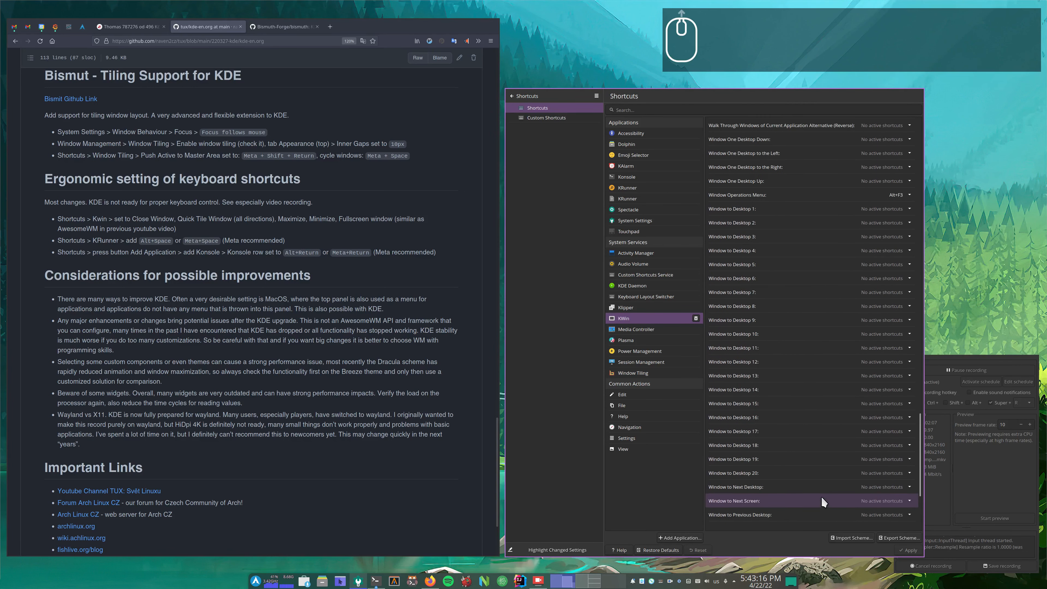
scroll(808, 442, up, 6)
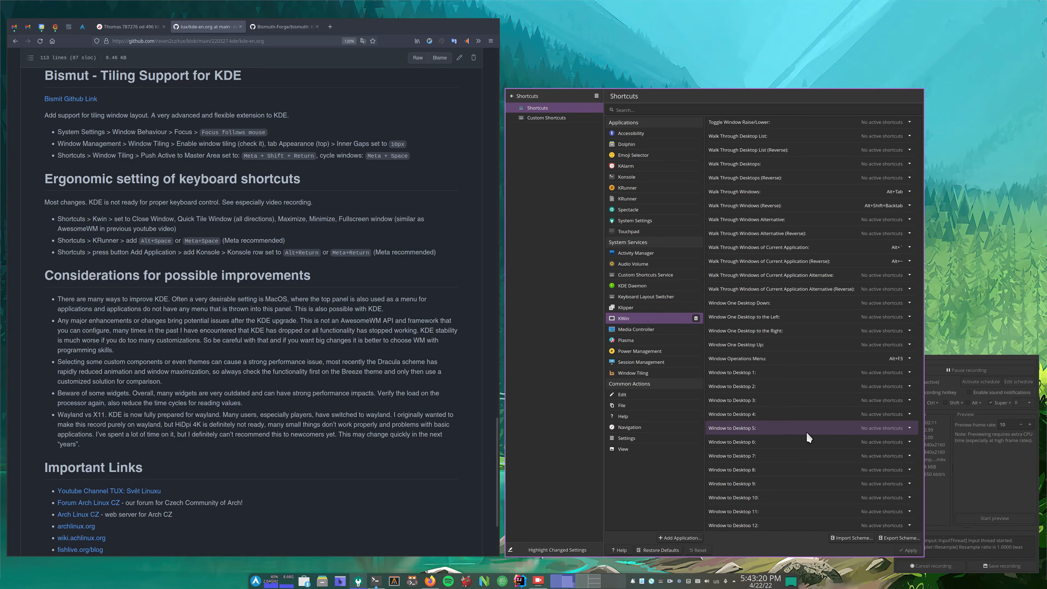
key(super+Right)
key(super+Left)
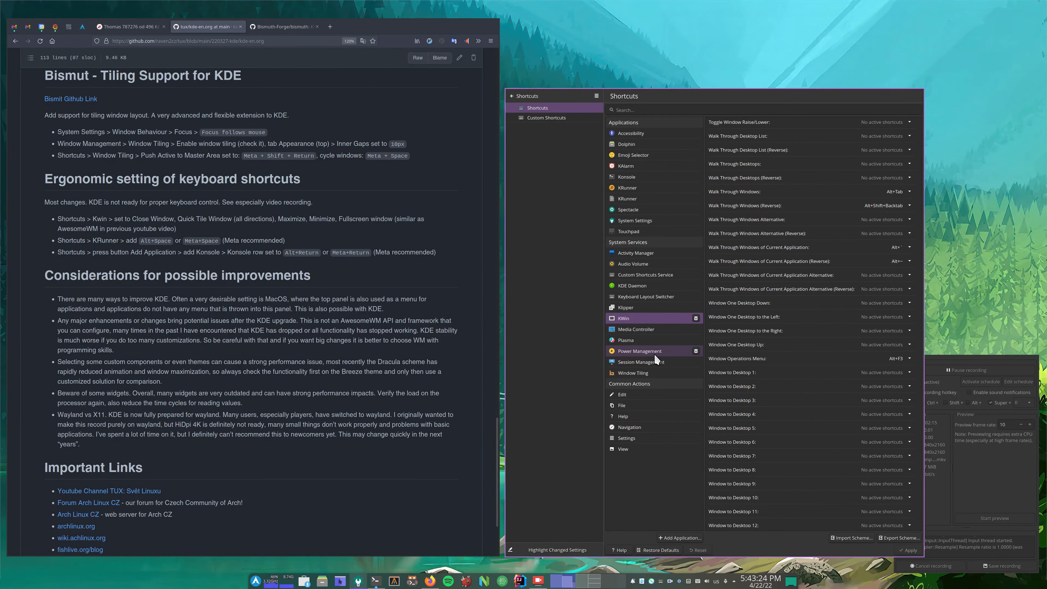
Toggle the System Settings window between maximized and its tiled size to demonstrate the maximize shortcut
key(super+m)
key(super+m)
key(super+m)
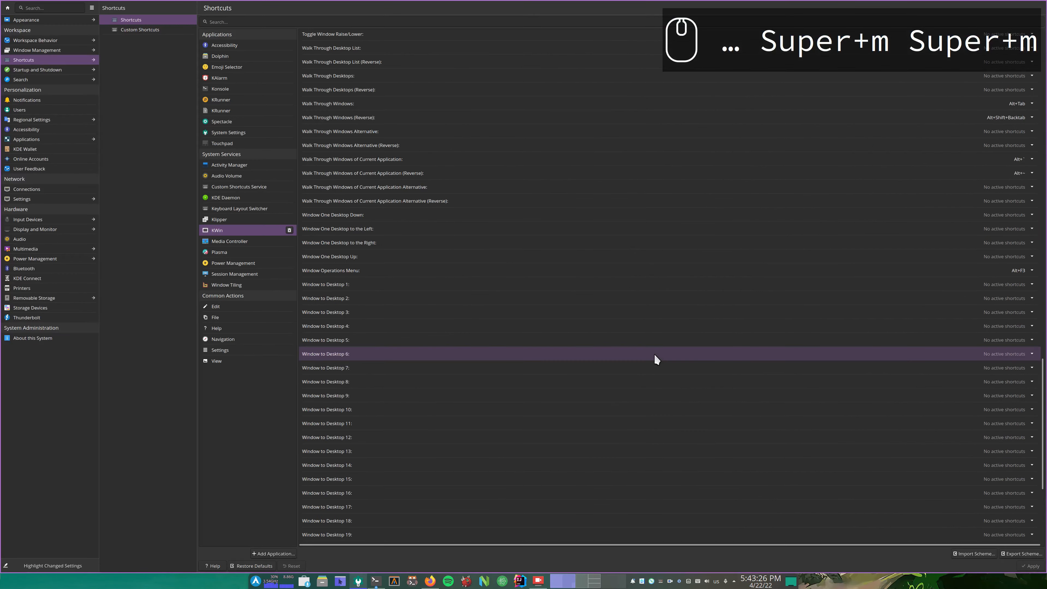
key(super+m)
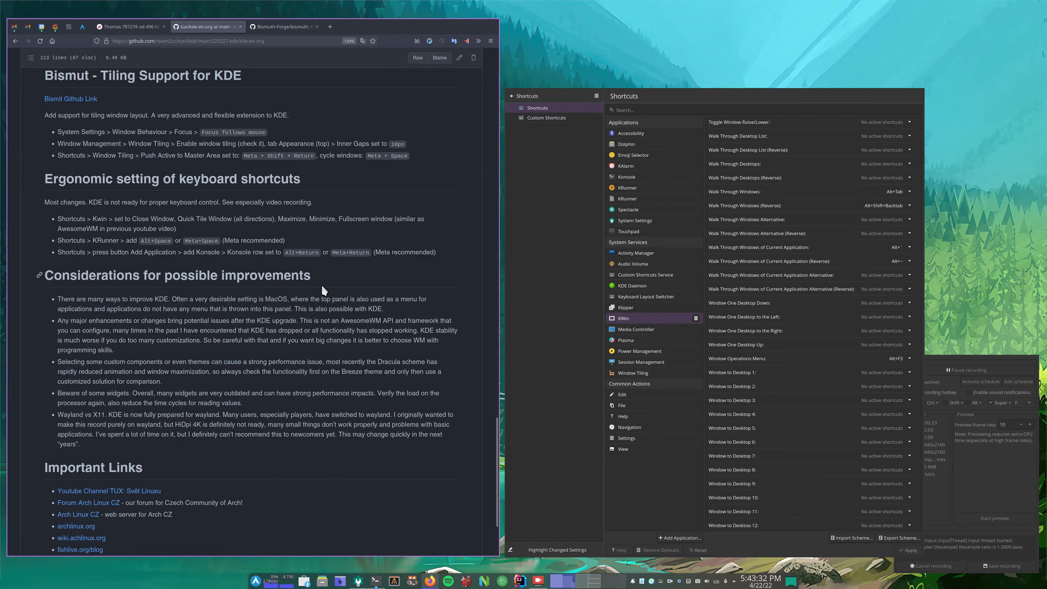
View the guide page in fullscreen, scroll up and down through it from the keyboard, and leave fullscreen
key(super+f)
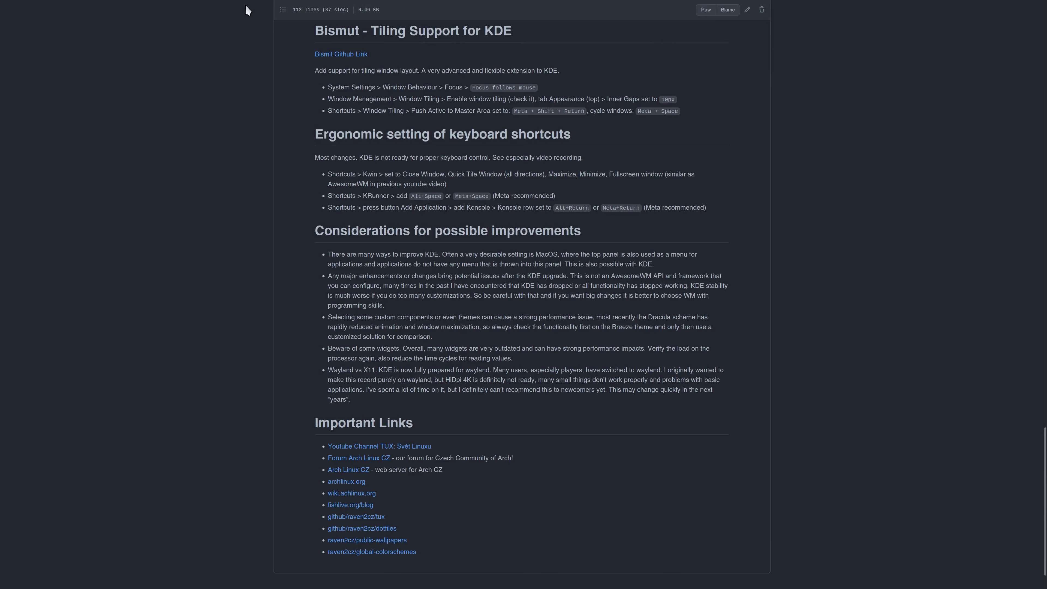
mouse_move(247, 5)
mouse_move(659, 3)
key(j)
key(k)
key(k)
key(k)
key(k)
key(k)
key(j)
key(j)
key(j)
key(j)
key(j)
key(j)
key(j)
key(j)
key(k)
key(k)
key(k)
key(k)
key(k)
key(k)
key(k)
key(k)
key(k)
key(k)
key(k)
key(k)
key(k)
key(j)
key(j)
key(j)
key(j)
key(j)
key(j)
key(j)
key(j)
key(j)
key(j)
key(j)
key(k)
key(j)
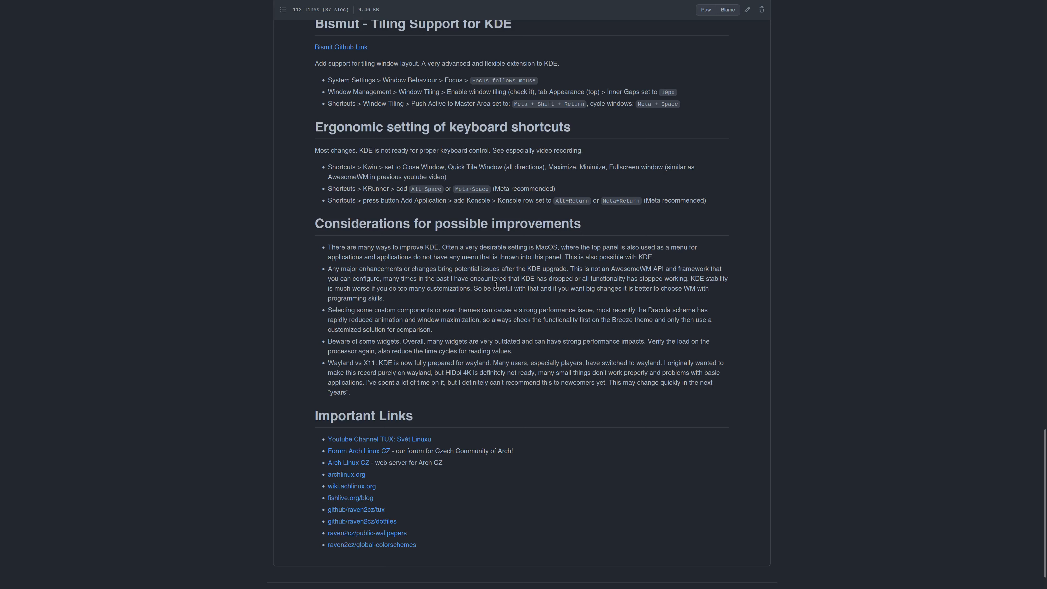
key(super+f)
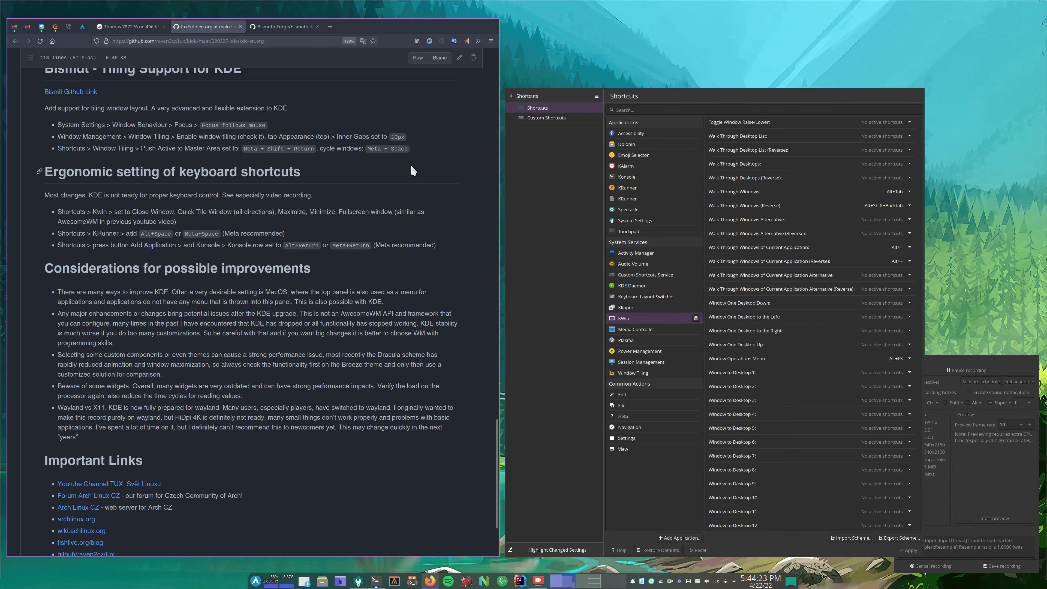
click(386, 170)
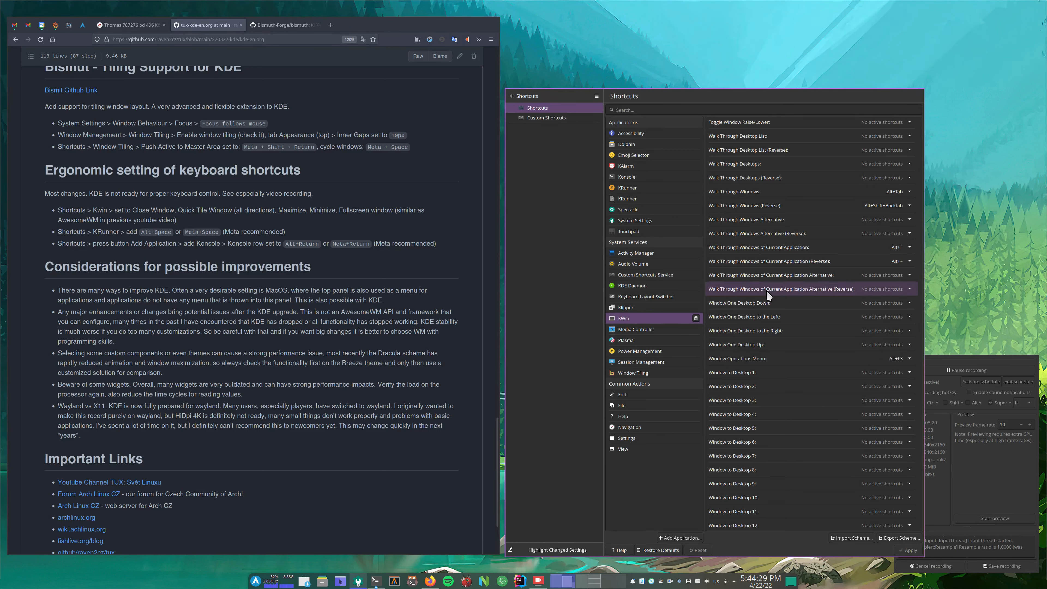
Find the Switch to Window shortcuts and try them by moving focus between the browser, System Settings and recorder windows
scroll(767, 295, up, 7)
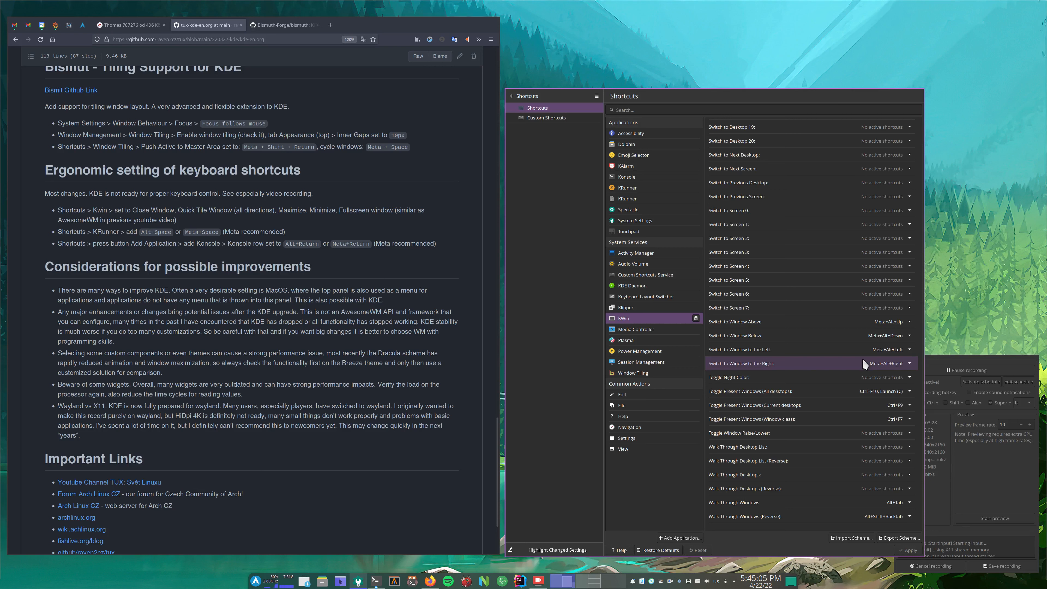
key(alt+super+Up)
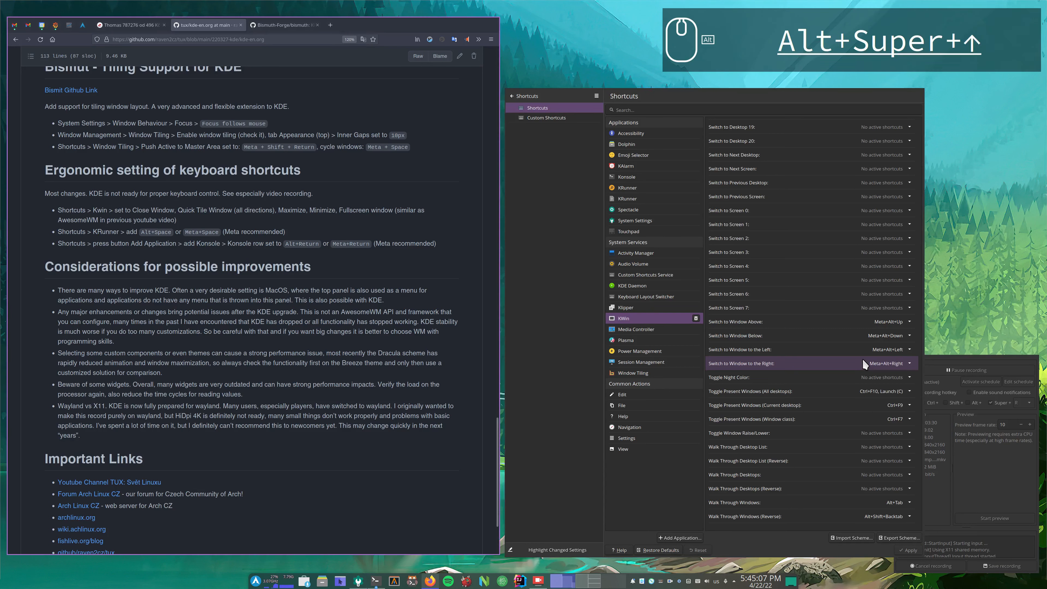
key(alt+super+Up)
key(alt+super+Left)
key(alt+super+Right)
key(alt+super+Right)
key(alt+super+Left)
key(alt+super+Left)
key(alt+super+Right)
key(alt+super+Left)
key(alt+super+Left)
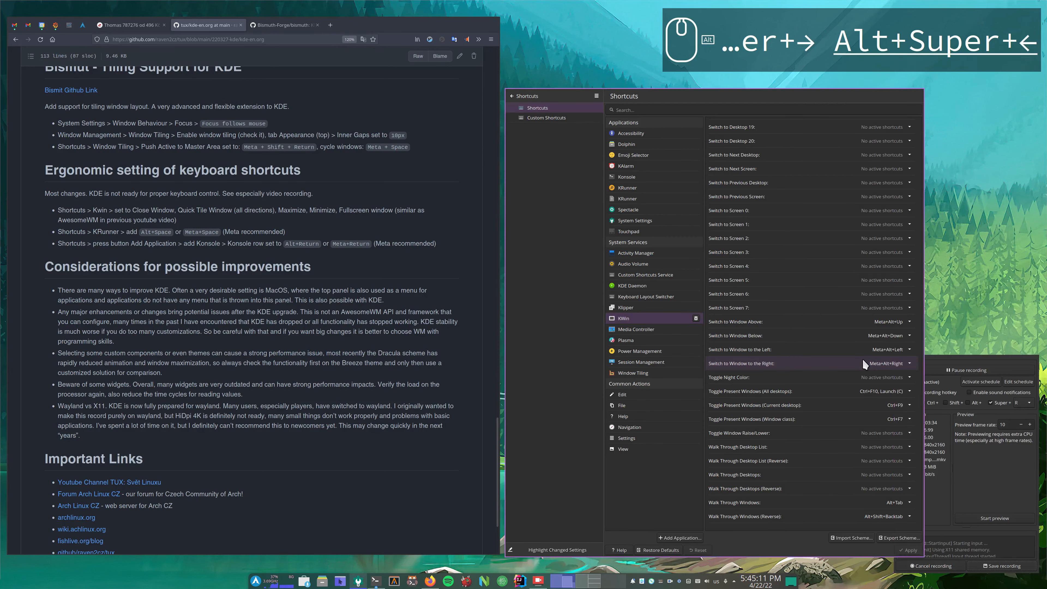
key(alt+super+Right)
key(alt+super+Right)
key(alt+super+Left)
key(alt+super+Down)
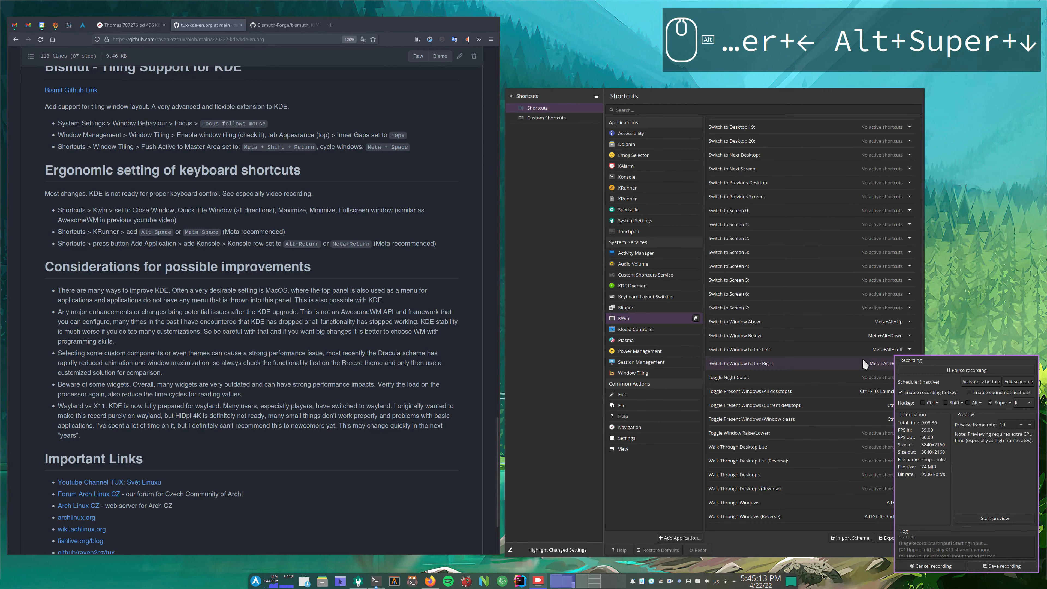
key(alt+super+Up)
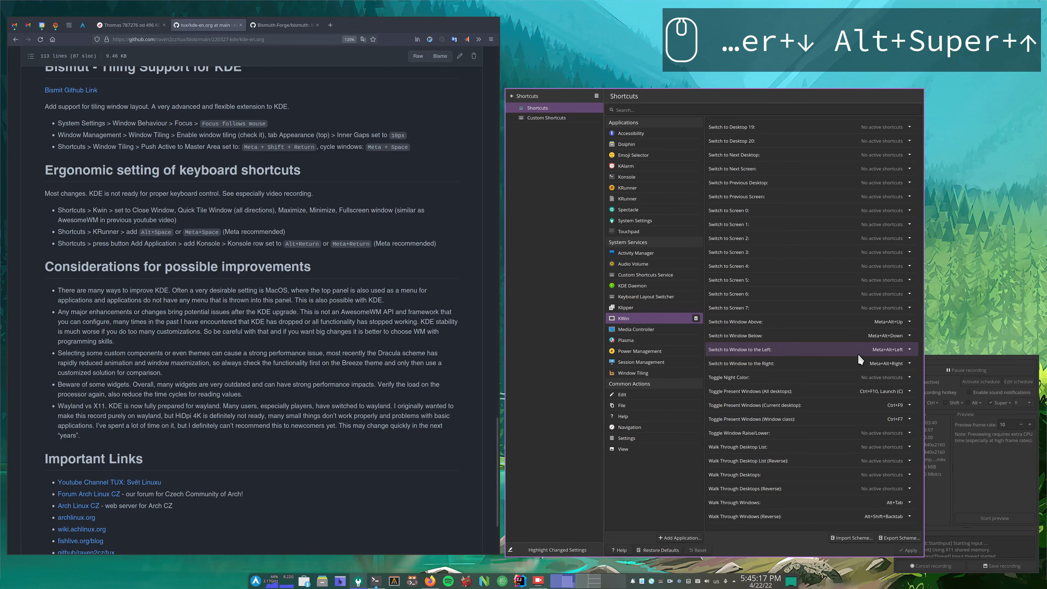
Review the Quick Tile Window shortcuts in the KWin list and place System Settings over one half of the screen beside the browser
scroll(859, 355, up, 2)
scroll(859, 355, up, 7)
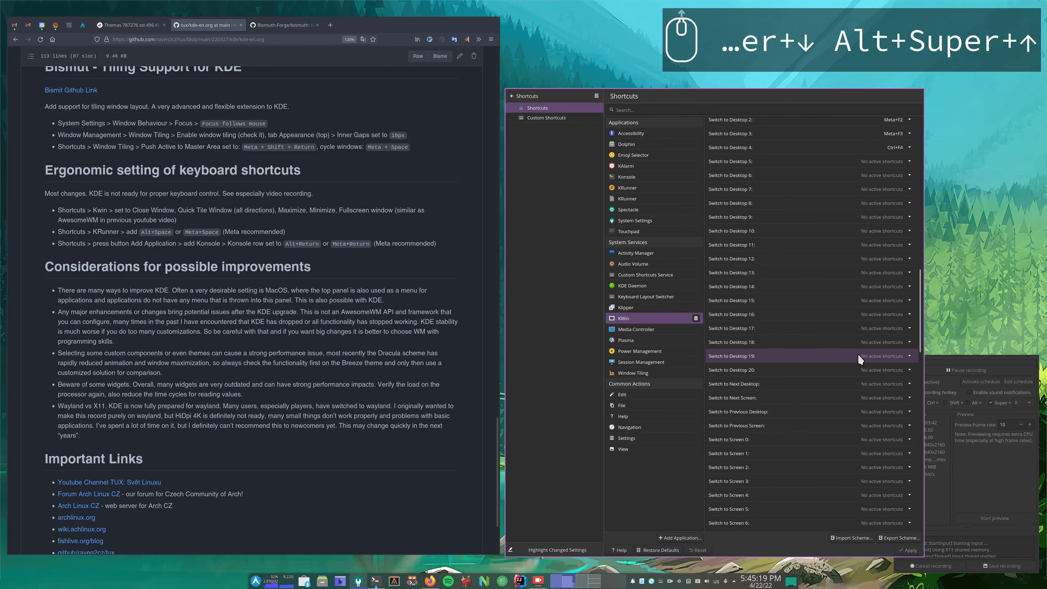
scroll(858, 359, up, 2)
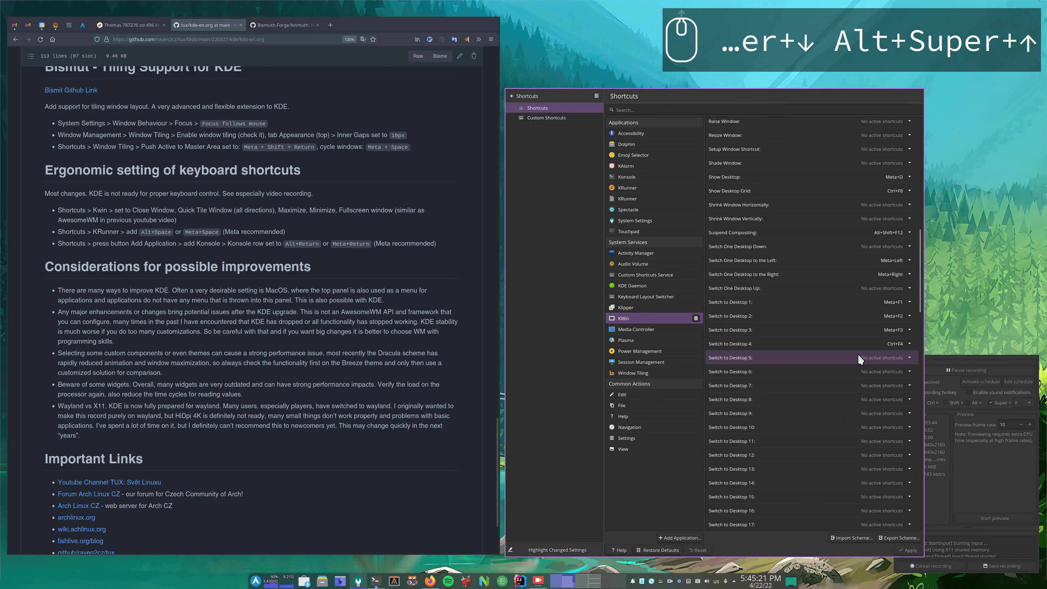
scroll(859, 358, up, 5)
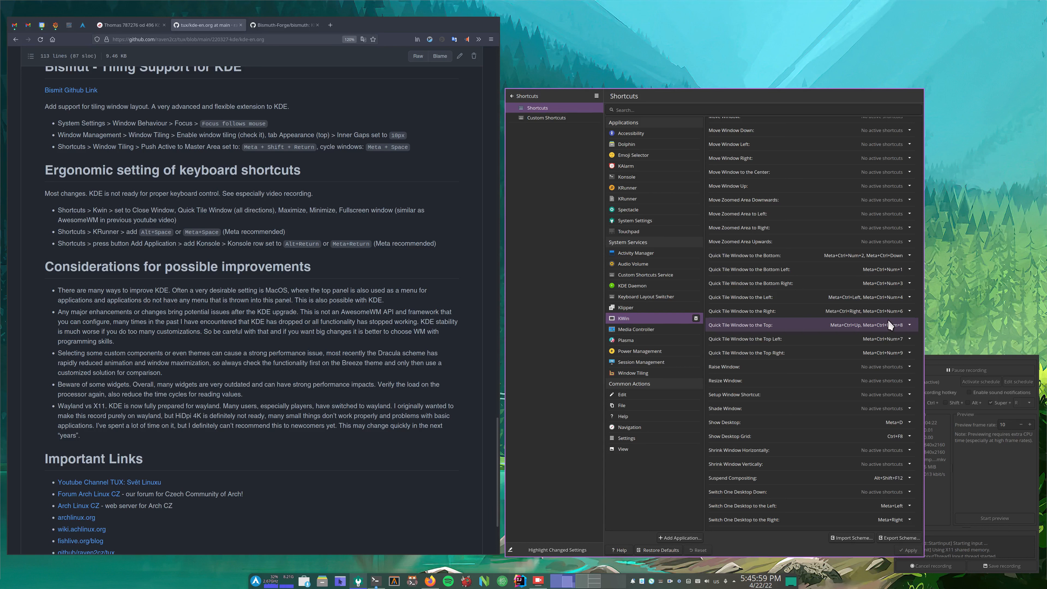
drag(887, 325, 375, 455)
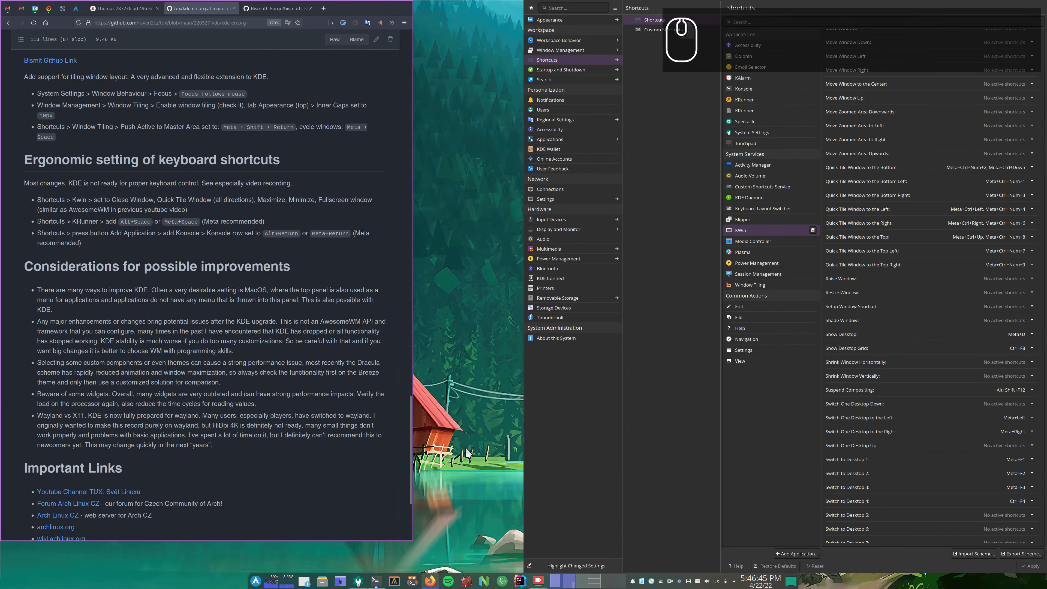
Visit the desktop with the tiled terminals, resize the tiles by their shared vertical and horizontal borders, and return to desktop 1
key(super+Right)
drag(522, 355, 504, 370)
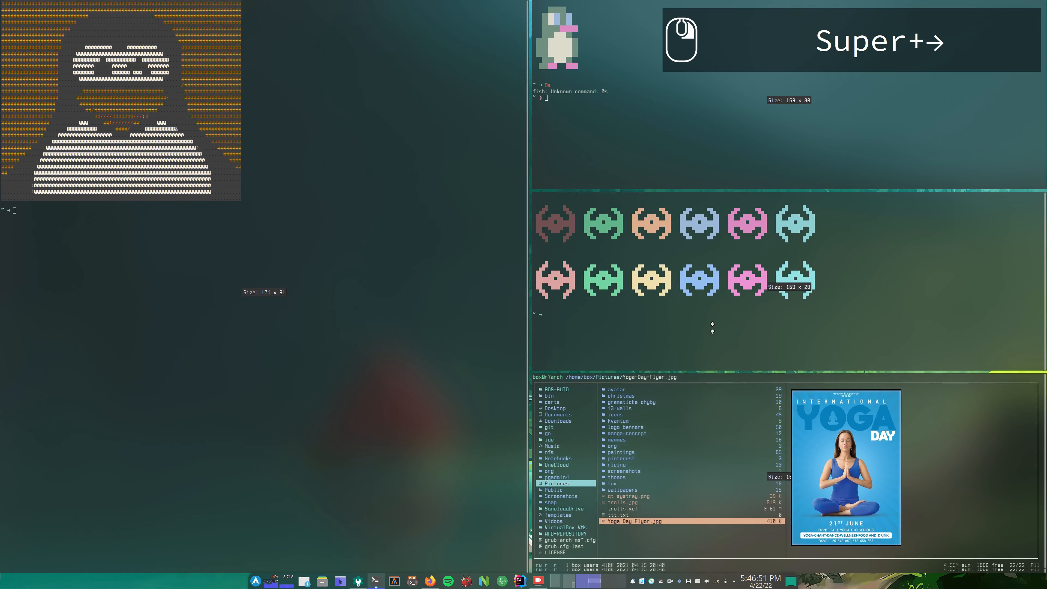
drag(715, 307, 727, 376)
key(super+Left)
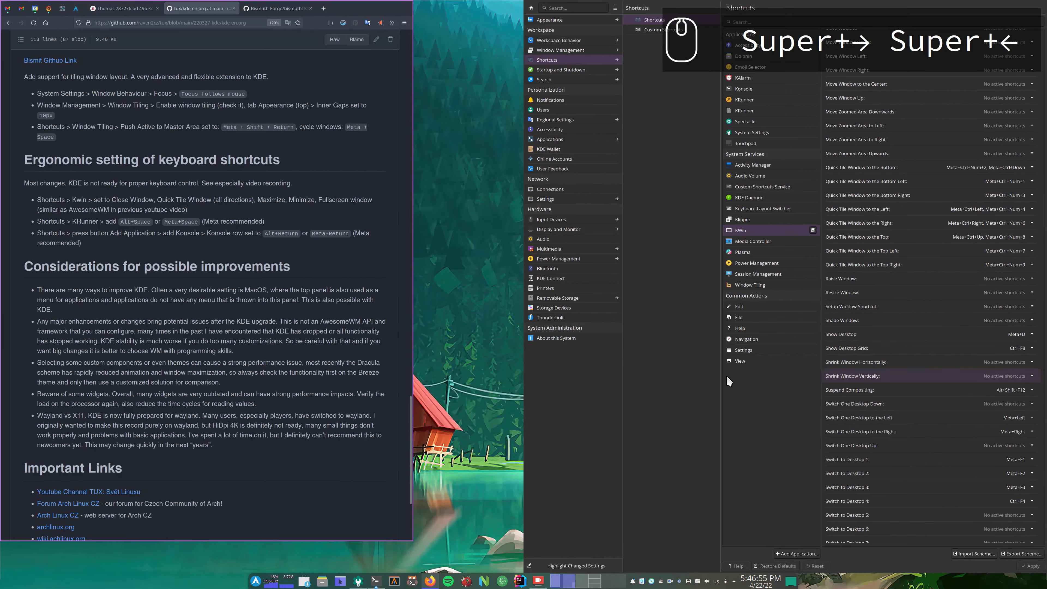
Open the shortcuts of the Konsole application
click(775, 151)
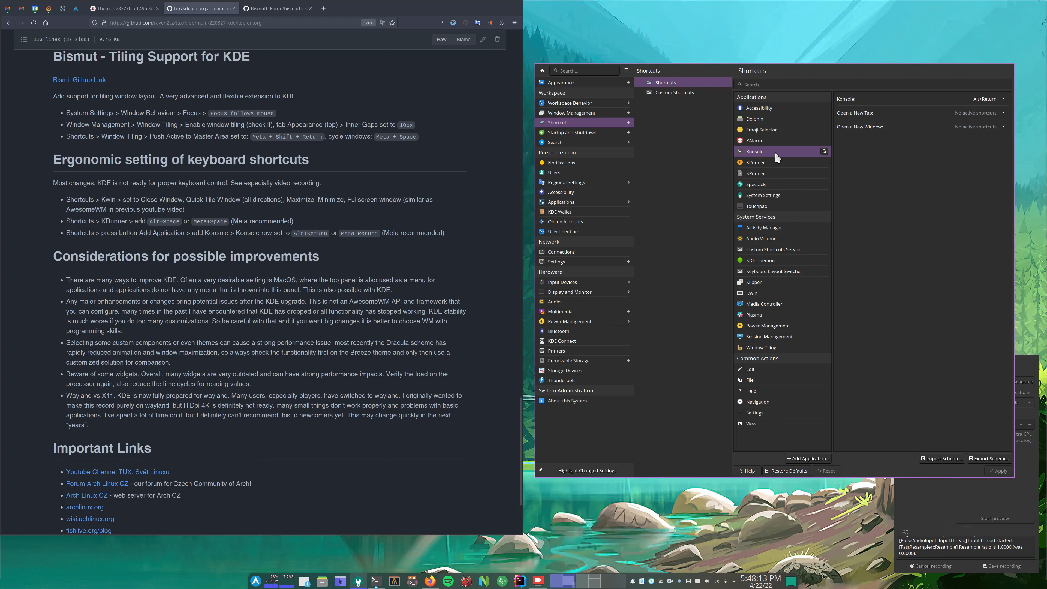